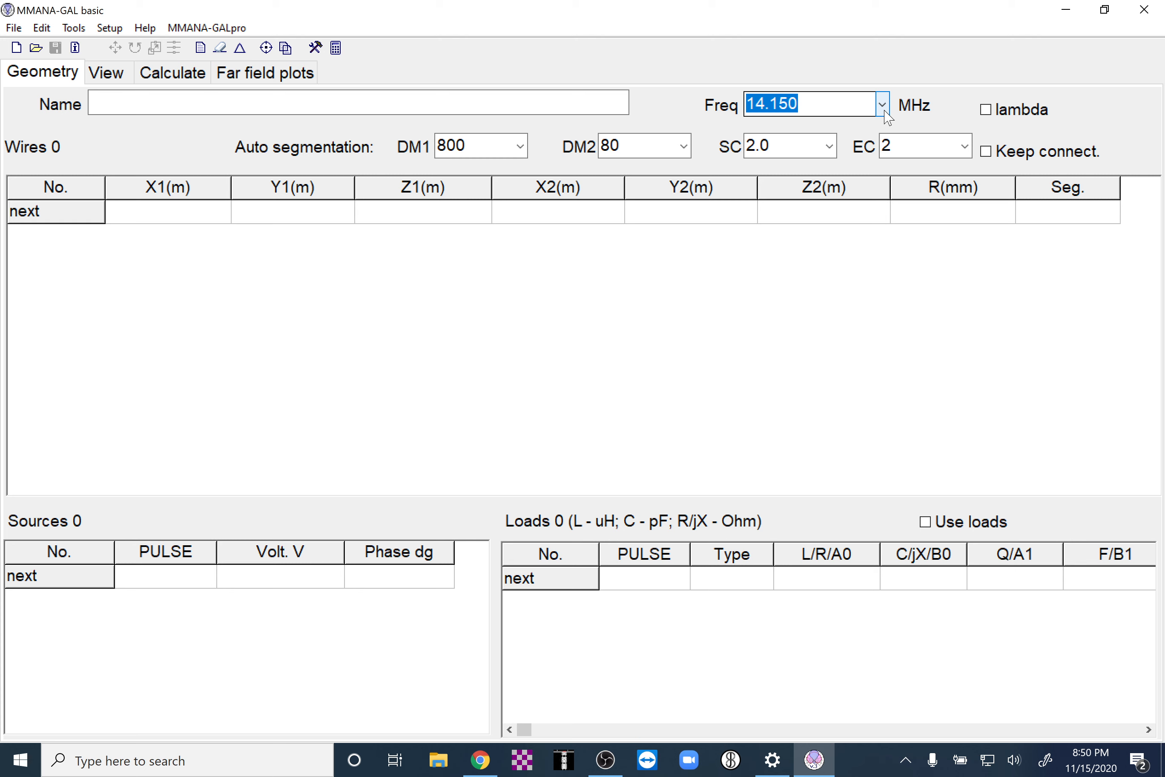
- Add wire 1 from the origin with its X2 coordinate set to 120*f, and view the wire in 3D
click(192, 210)
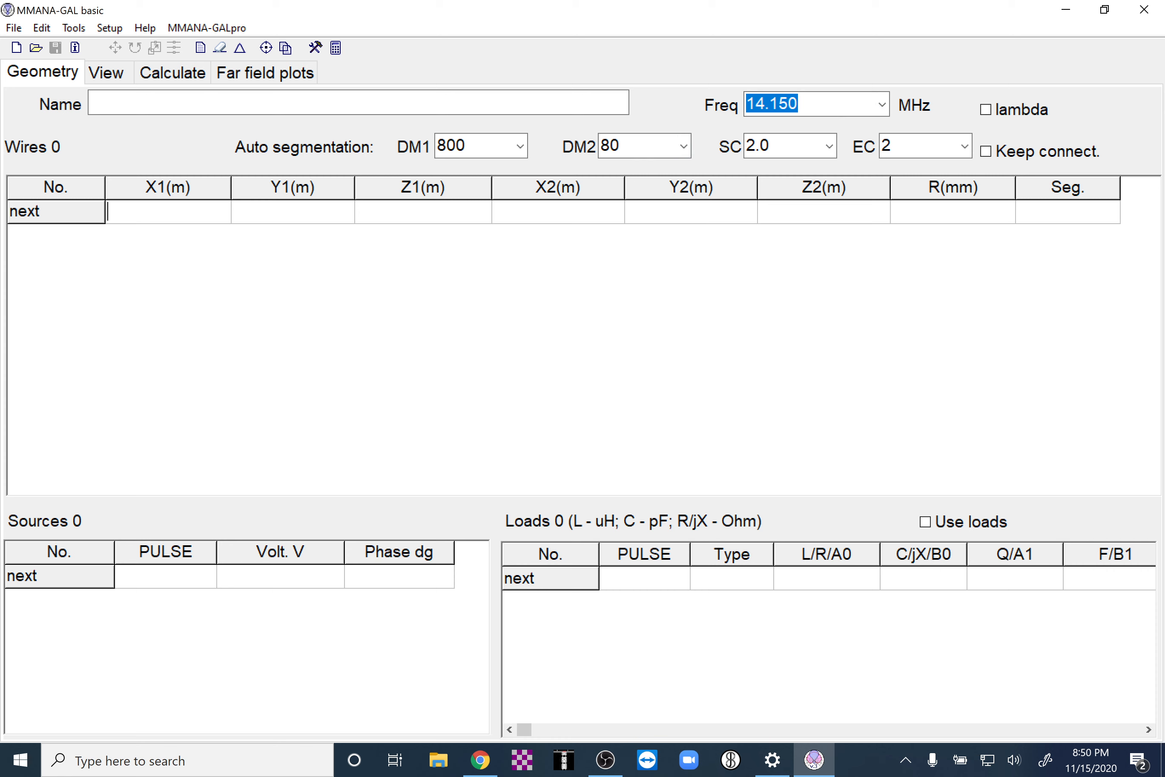
key(Return)
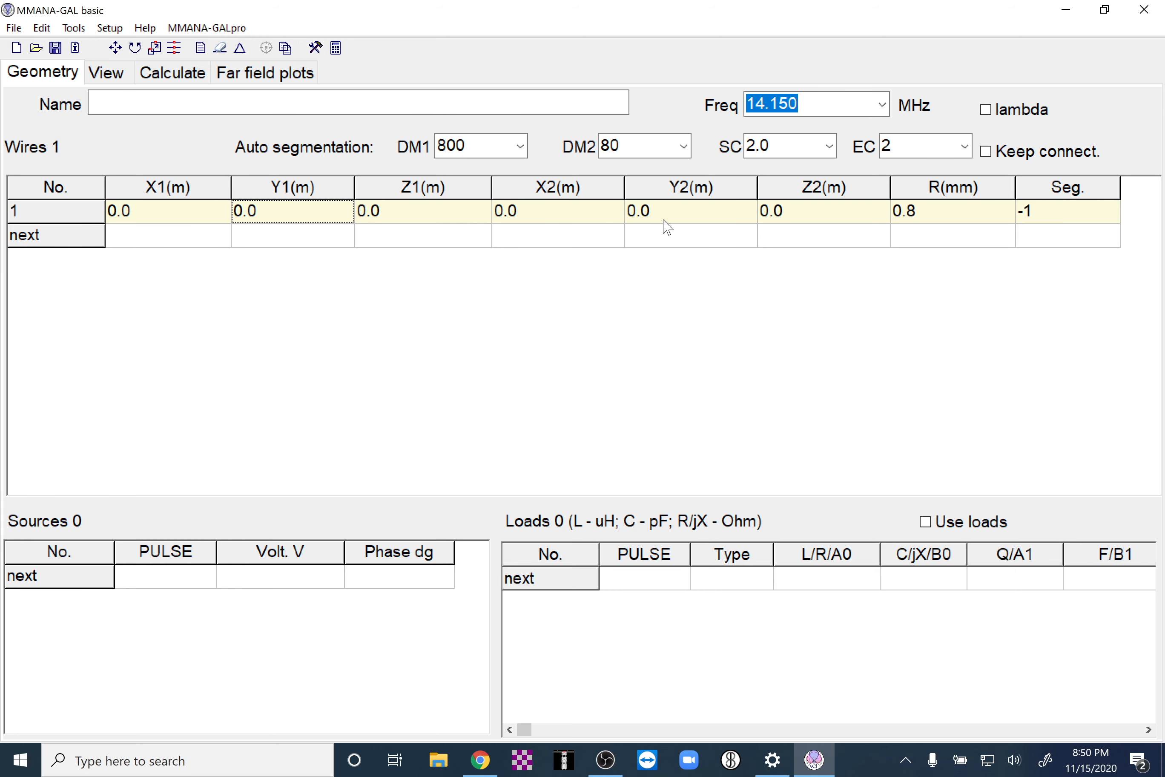
click(579, 218)
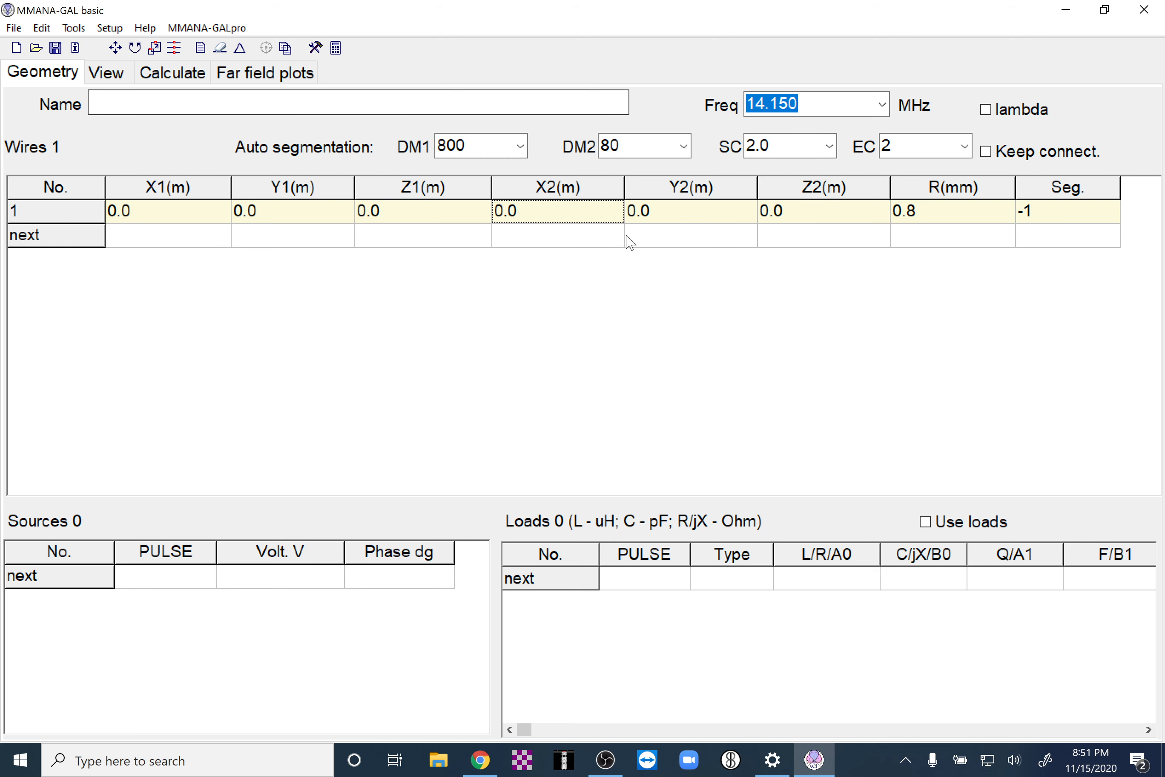
click(596, 221)
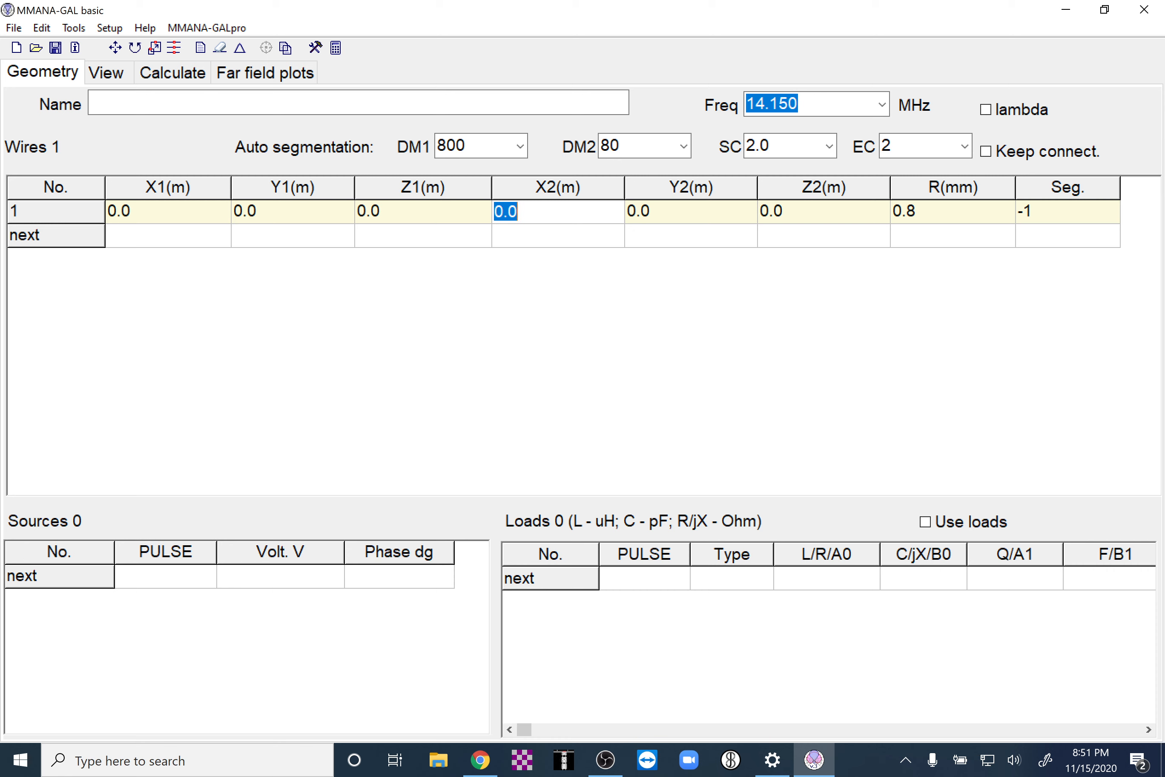
text(120*f)
key(Return)
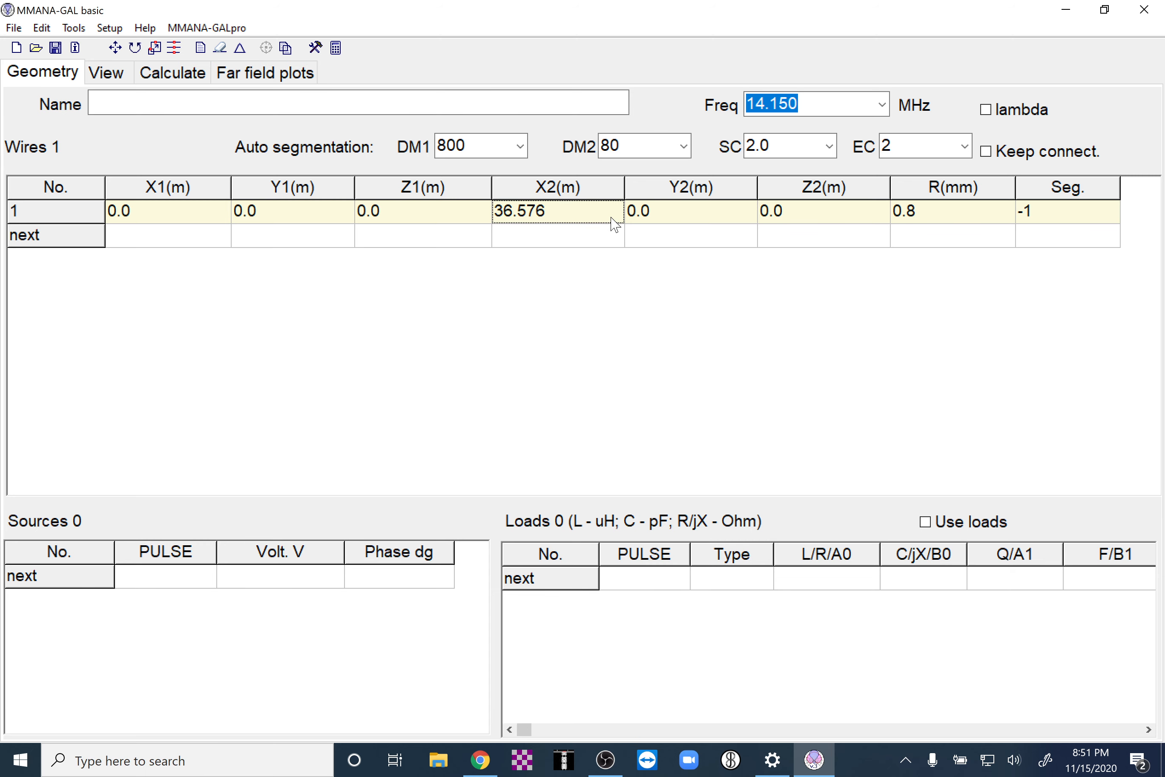
click(108, 74)
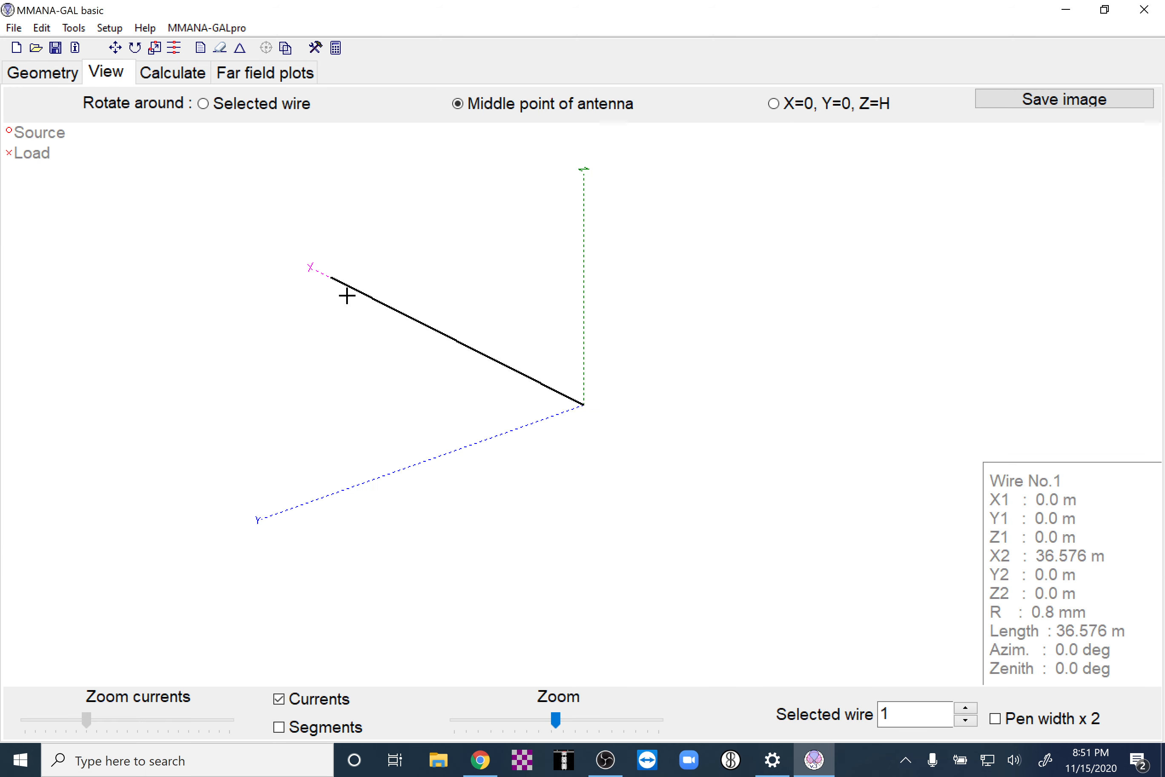
- Place a source at the centre of wire 1 with pulse w1c and check its position on the antenna drawing
click(48, 82)
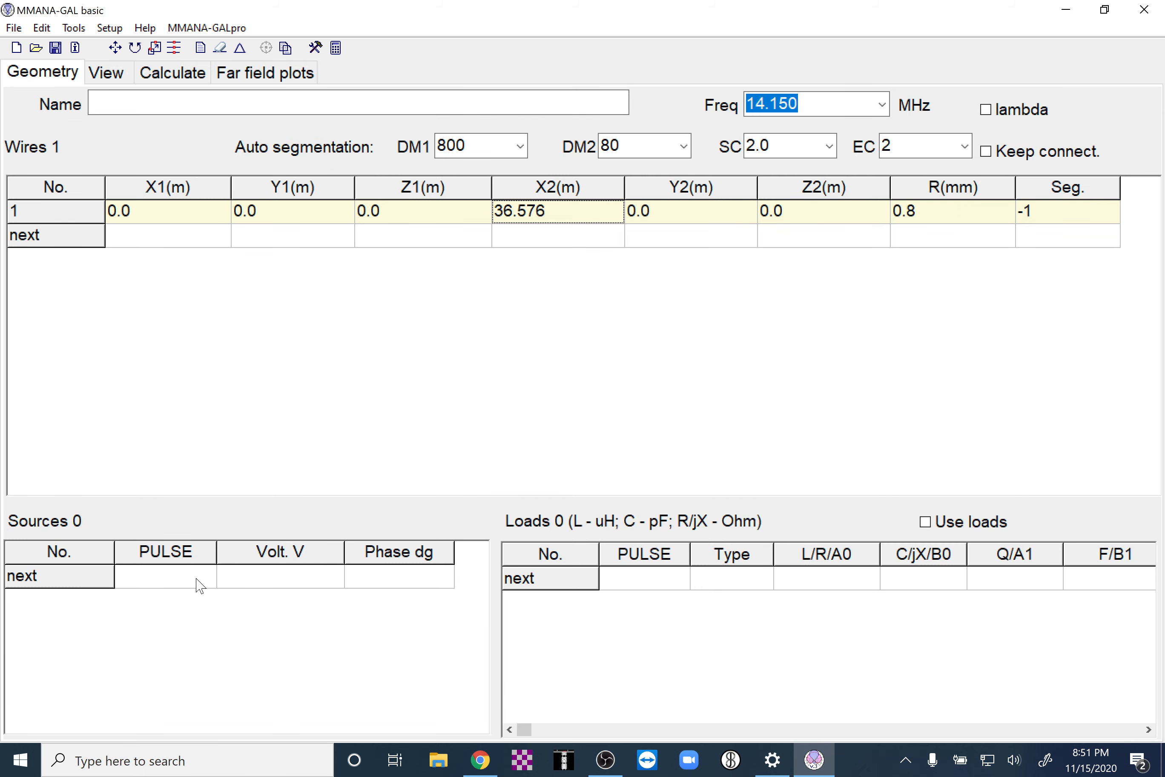
click(165, 581)
text(w1c)
click(70, 228)
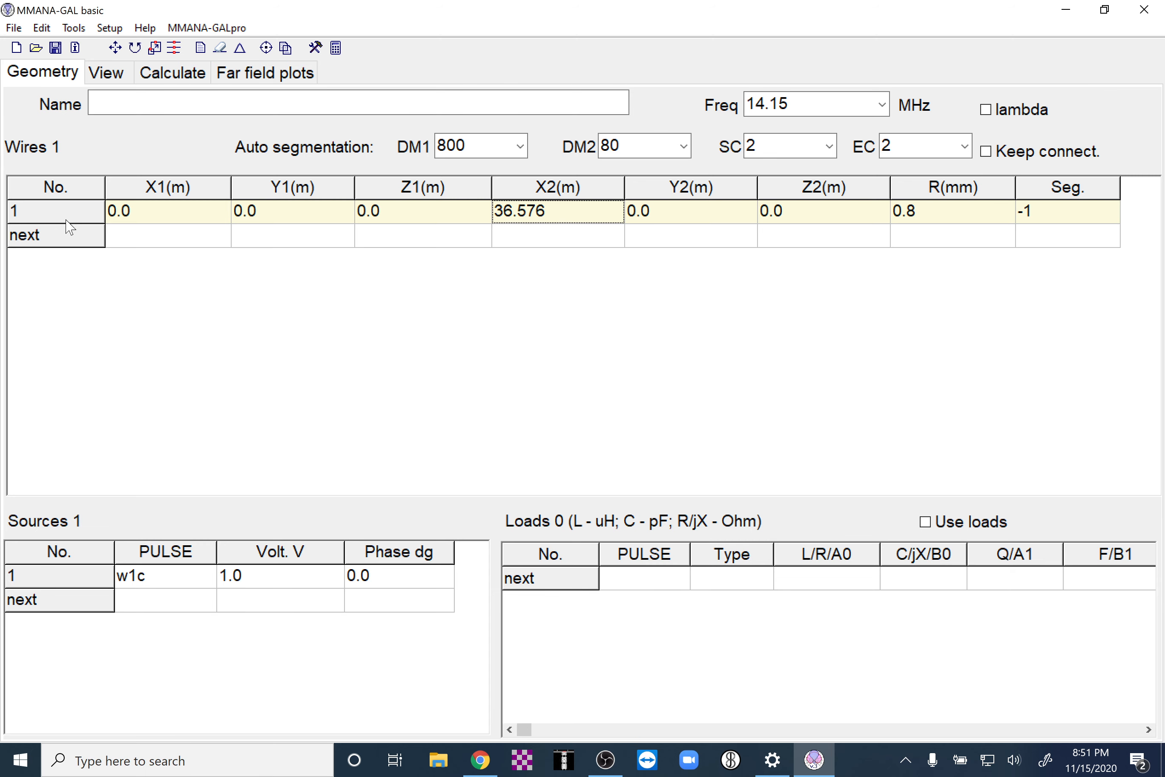
click(106, 79)
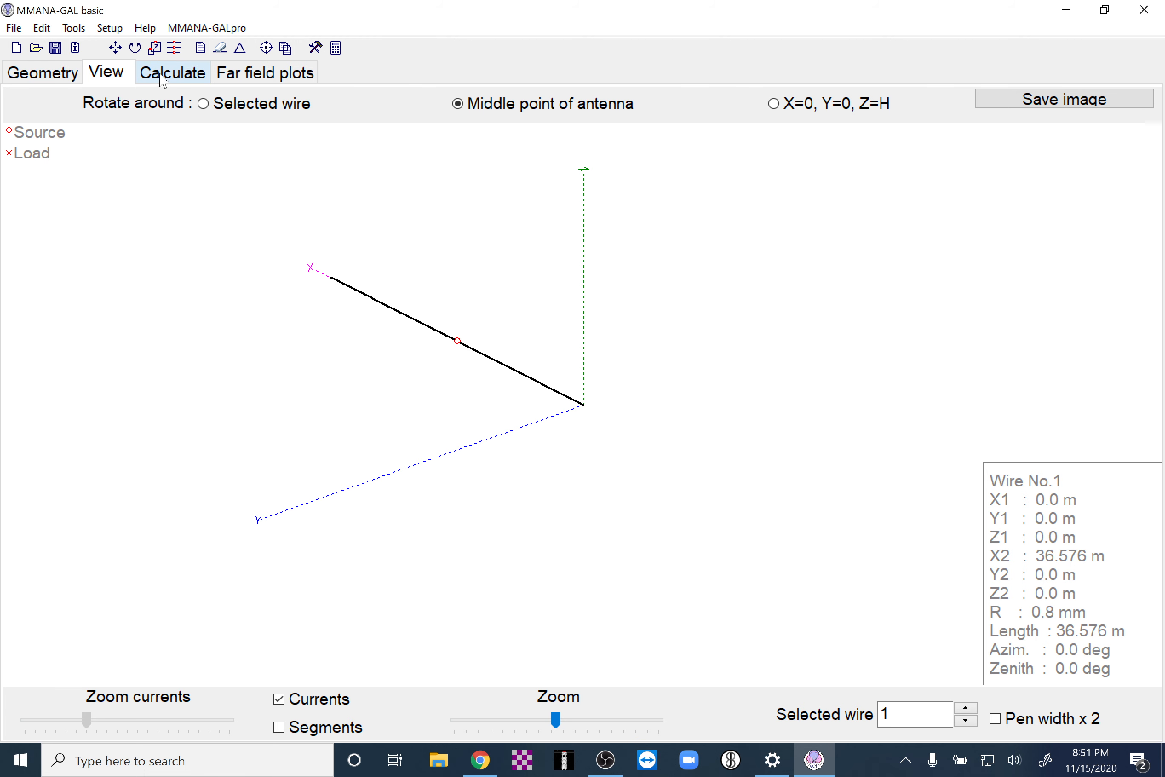
click(193, 75)
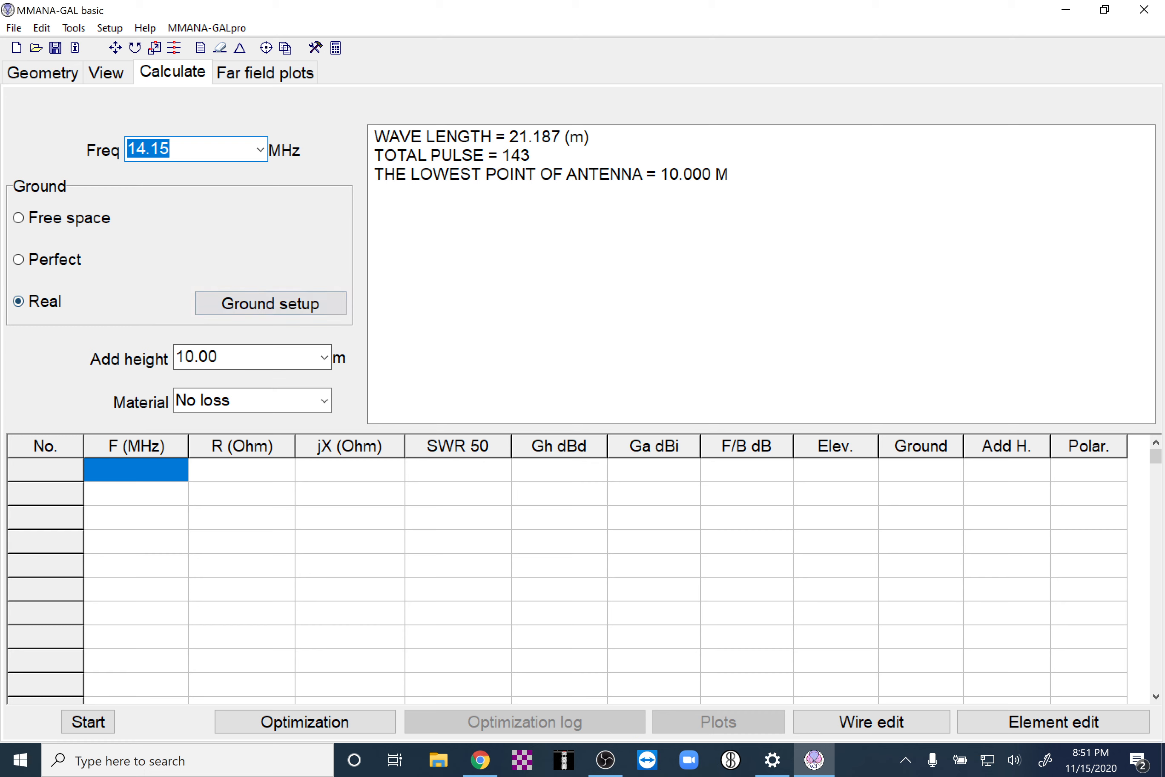
click(260, 150)
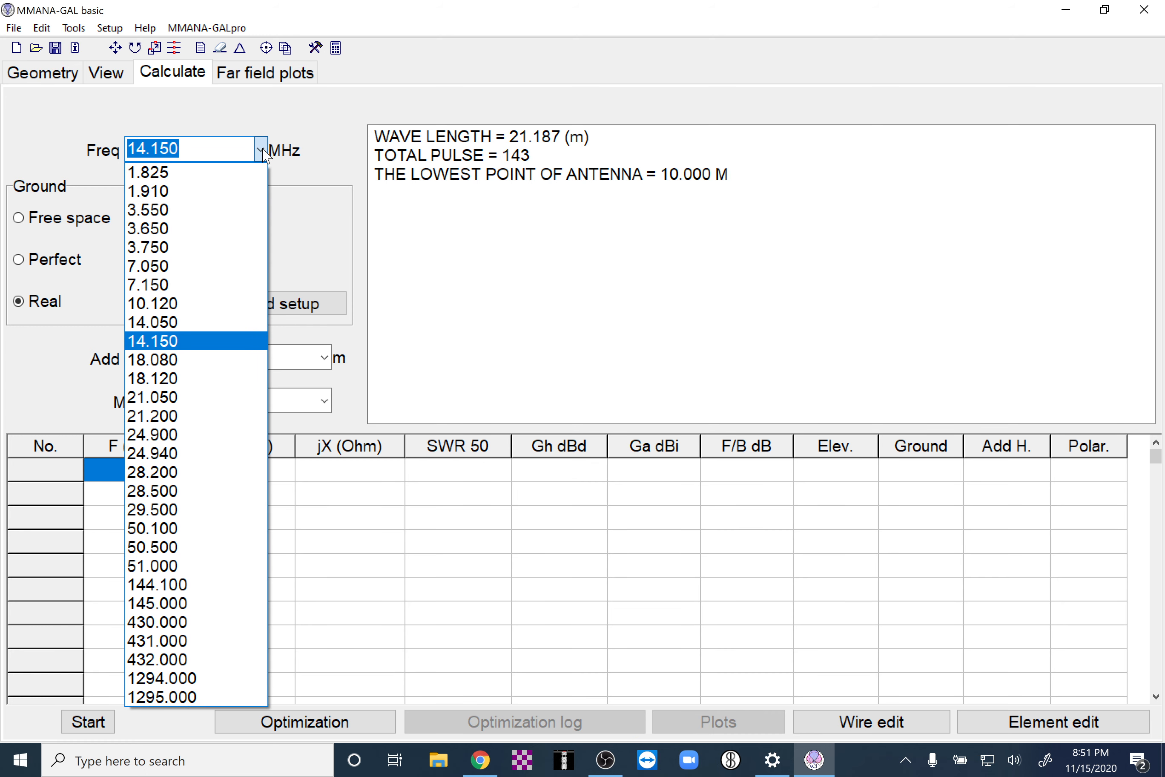
click(48, 74)
click(49, 74)
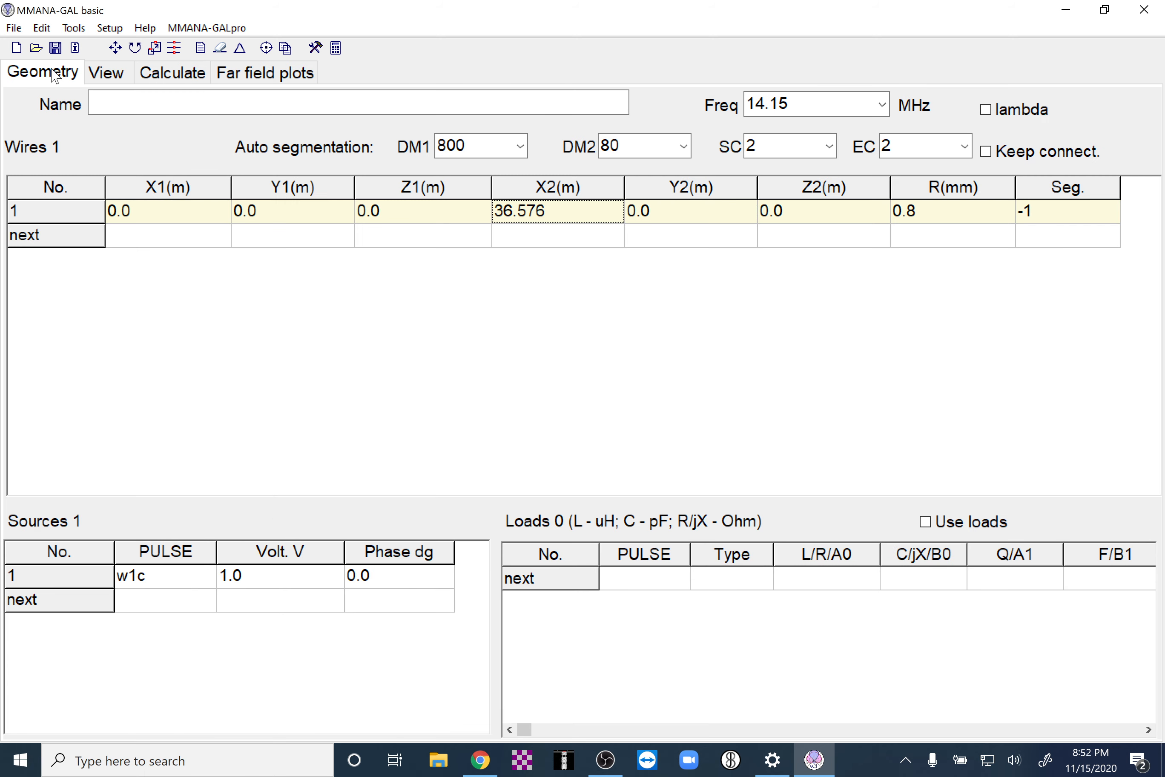
- Calculate the antenna at 3.912 MHz in free space
click(172, 74)
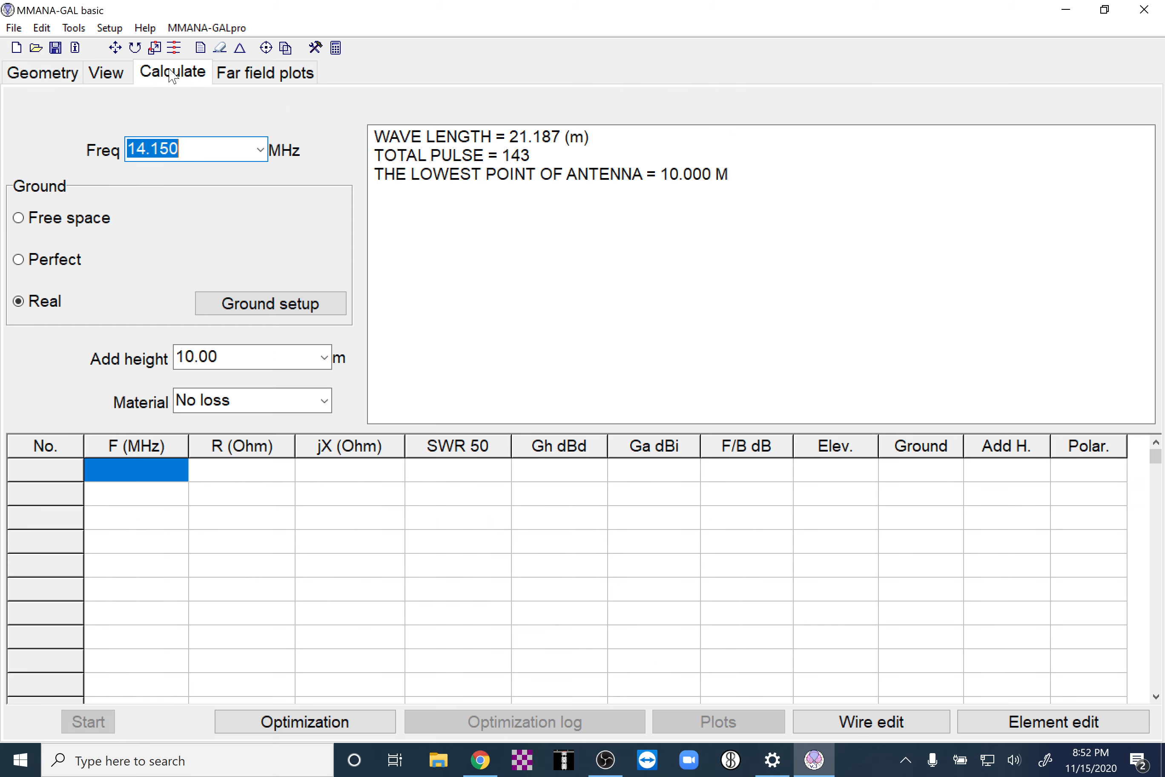
click(260, 150)
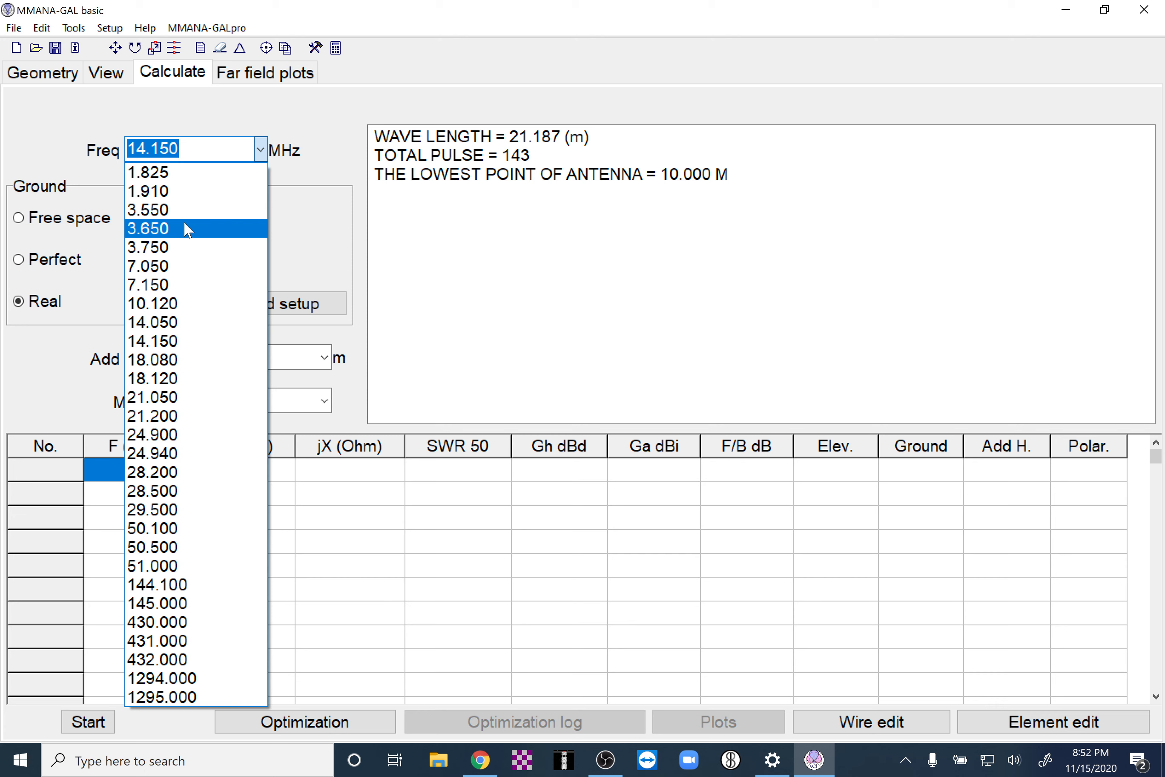
click(184, 248)
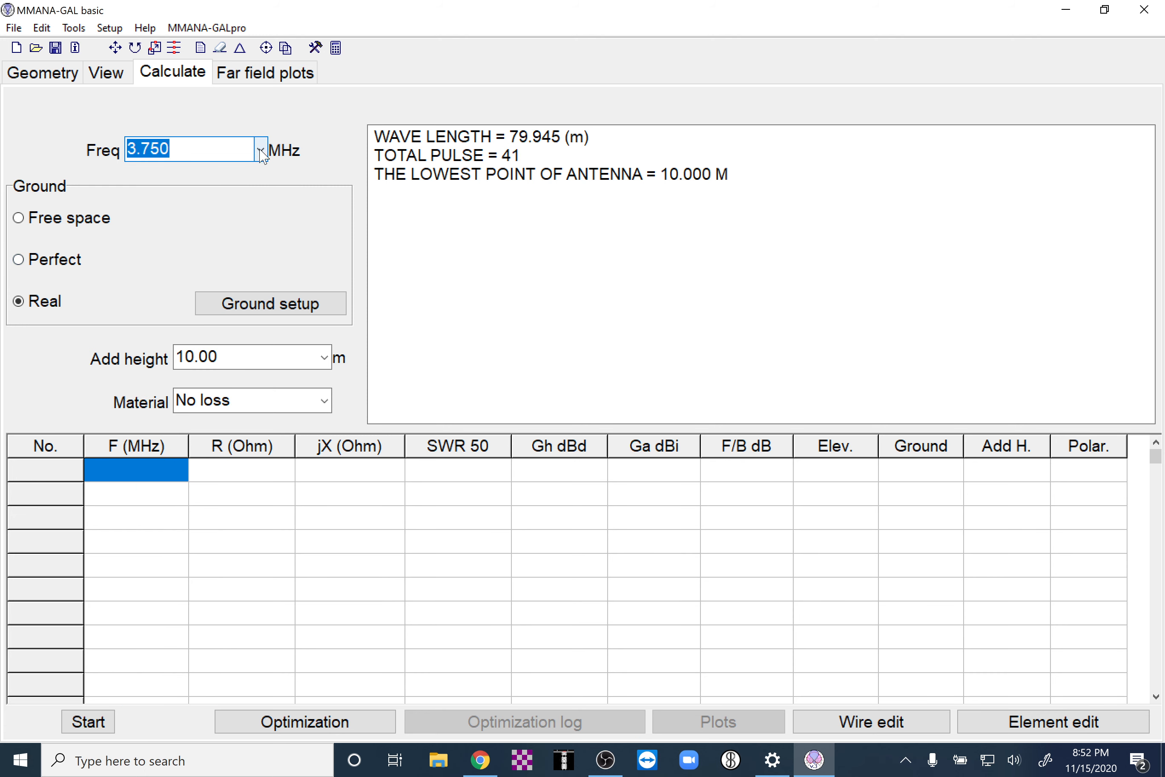
text(3.912)
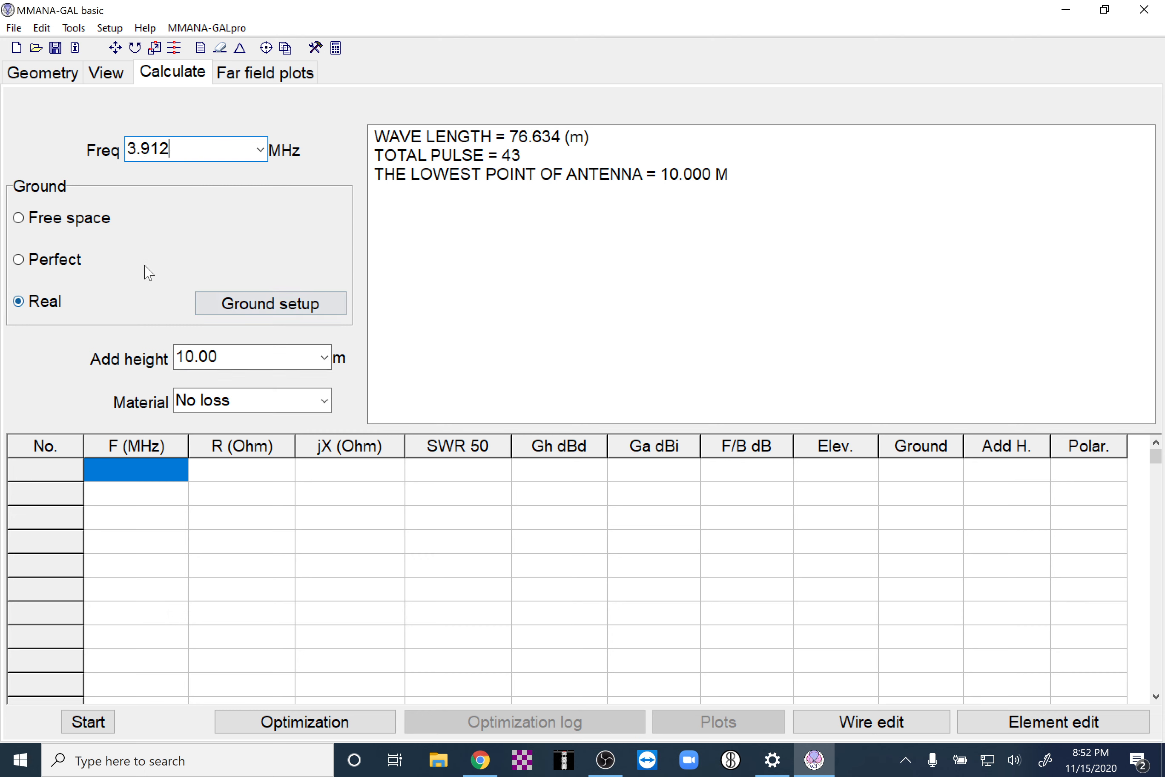
click(73, 221)
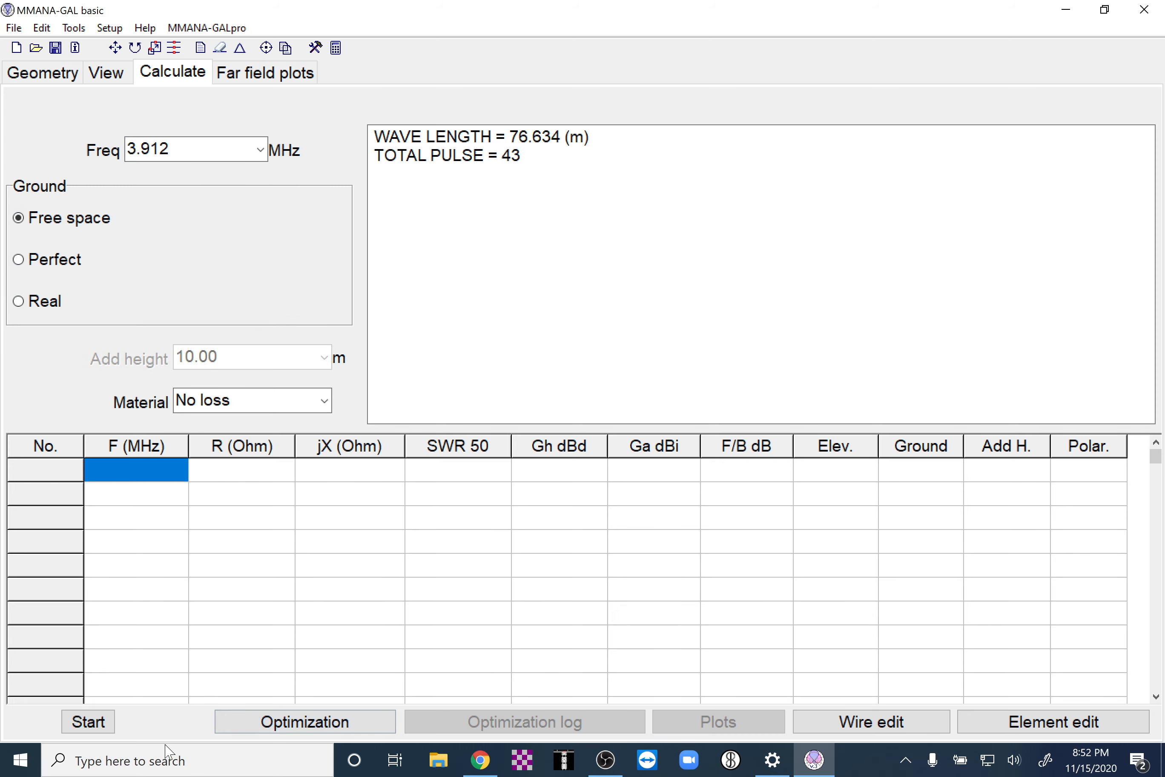
click(89, 721)
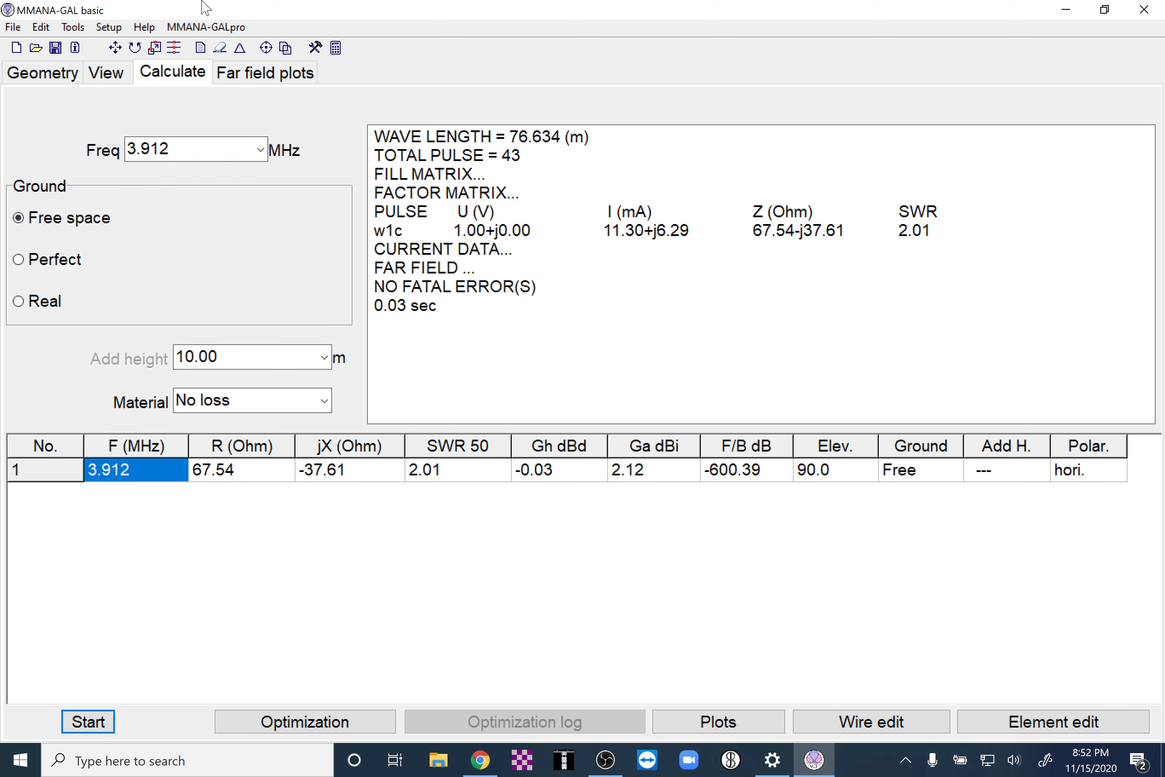
- Examine the free-space far-field plots and the 3D radiation pattern, and close the 3D plot
click(273, 81)
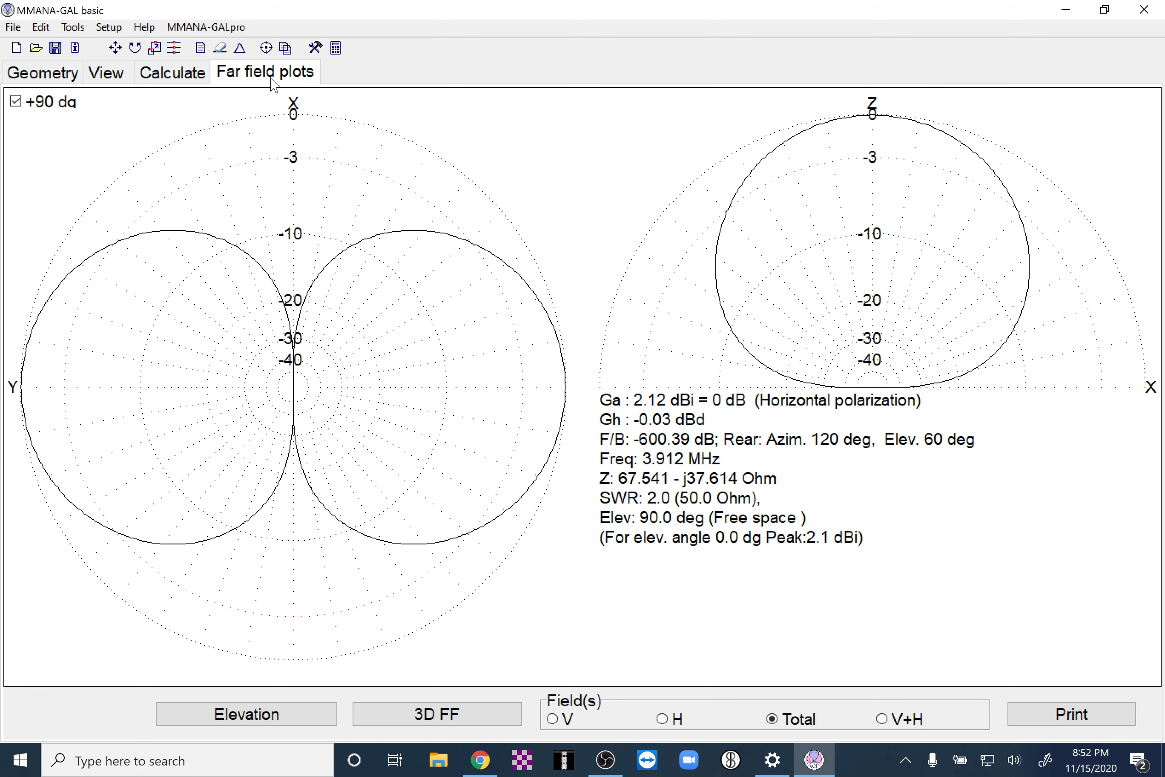
click(489, 711)
mouse_move(537, 375)
mouse_down()
mouse_move(495, 364)
mouse_move(538, 356)
mouse_move(536, 384)
mouse_up()
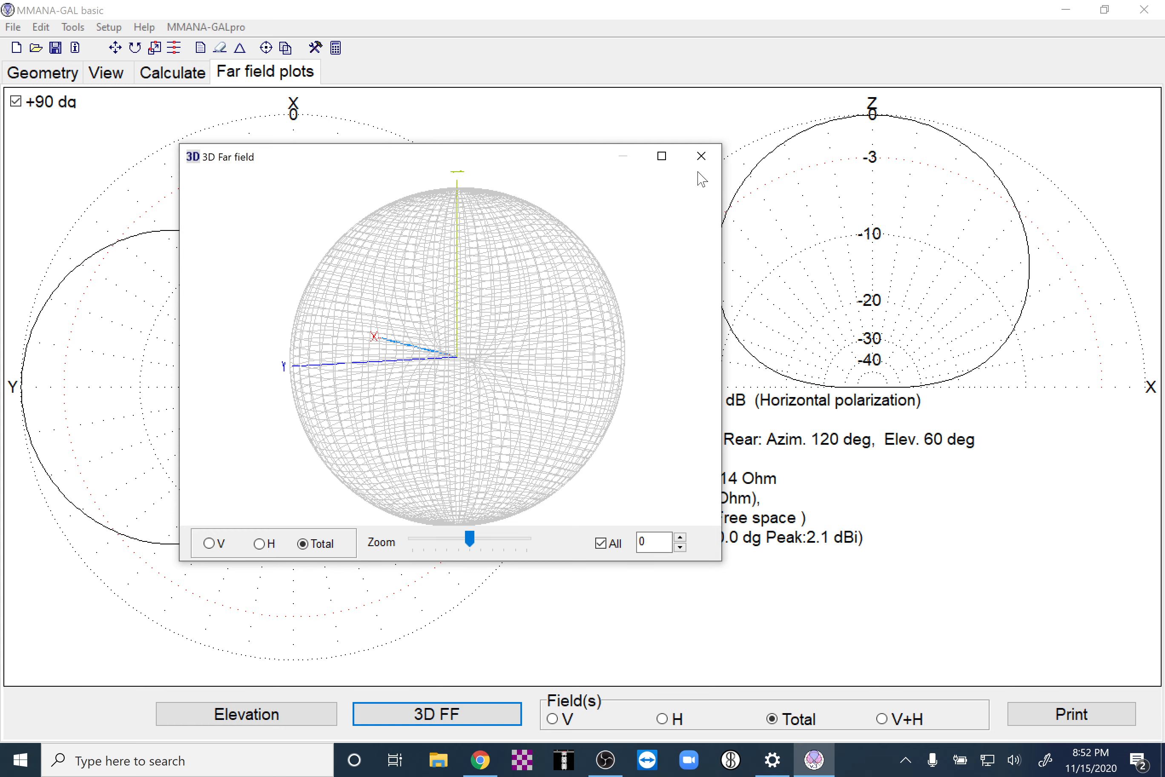
click(701, 157)
- Recalculate the antenna at 3.912 MHz over perfect ground
click(171, 73)
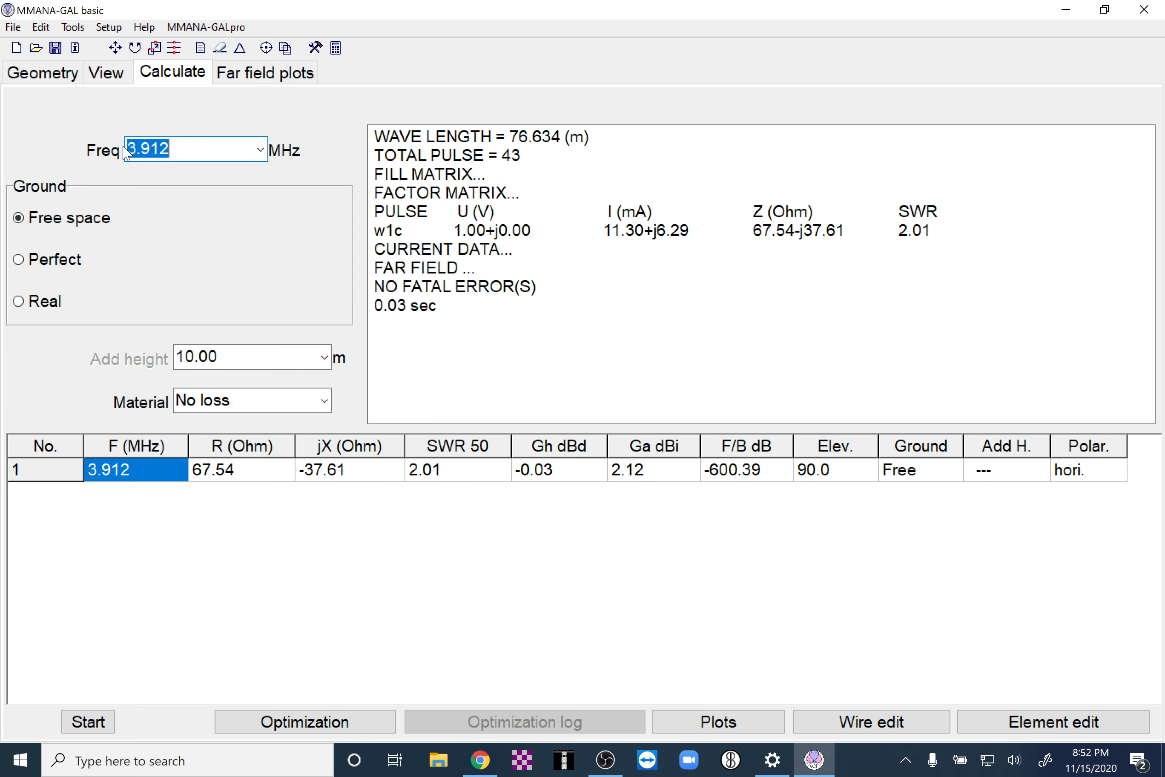
click(49, 259)
click(107, 729)
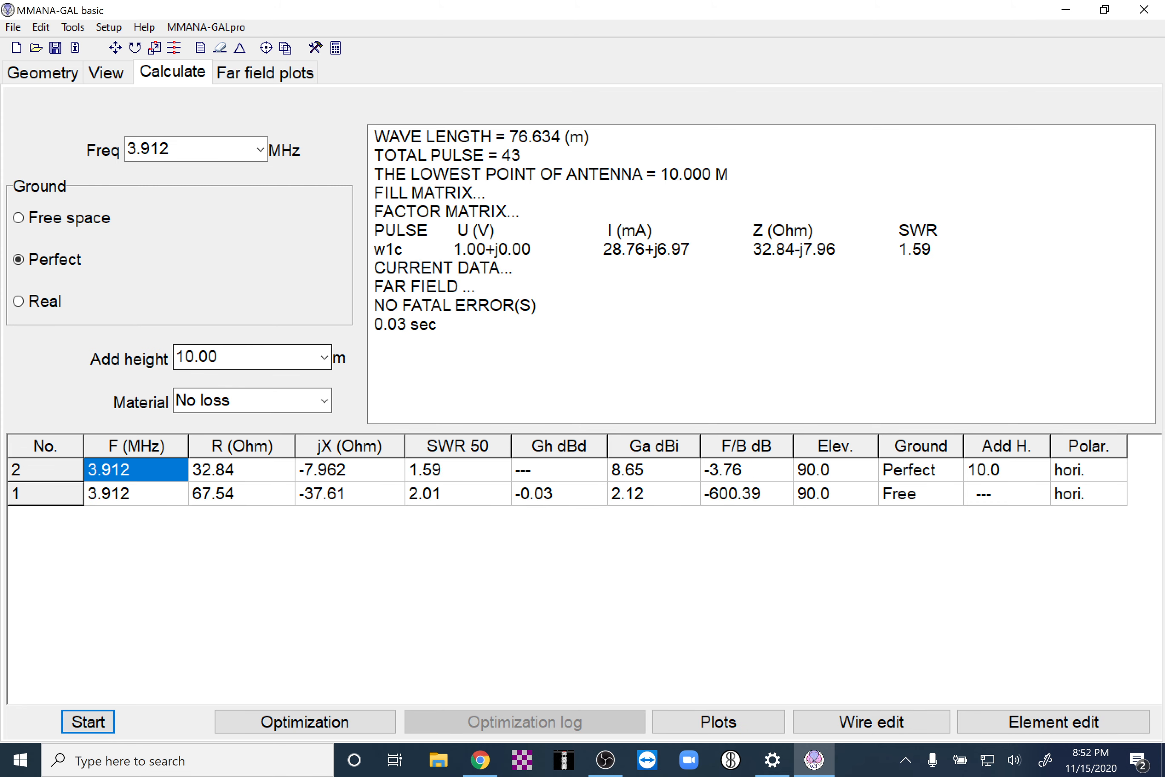
click(45, 73)
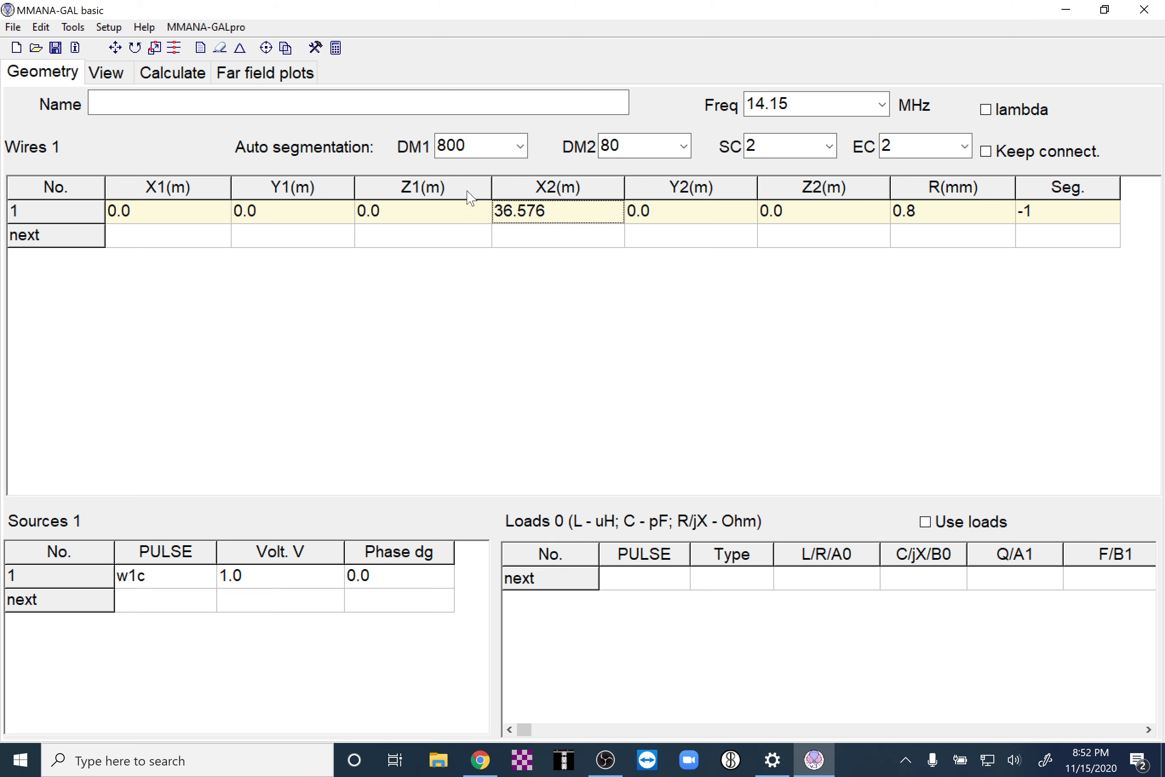
click(156, 73)
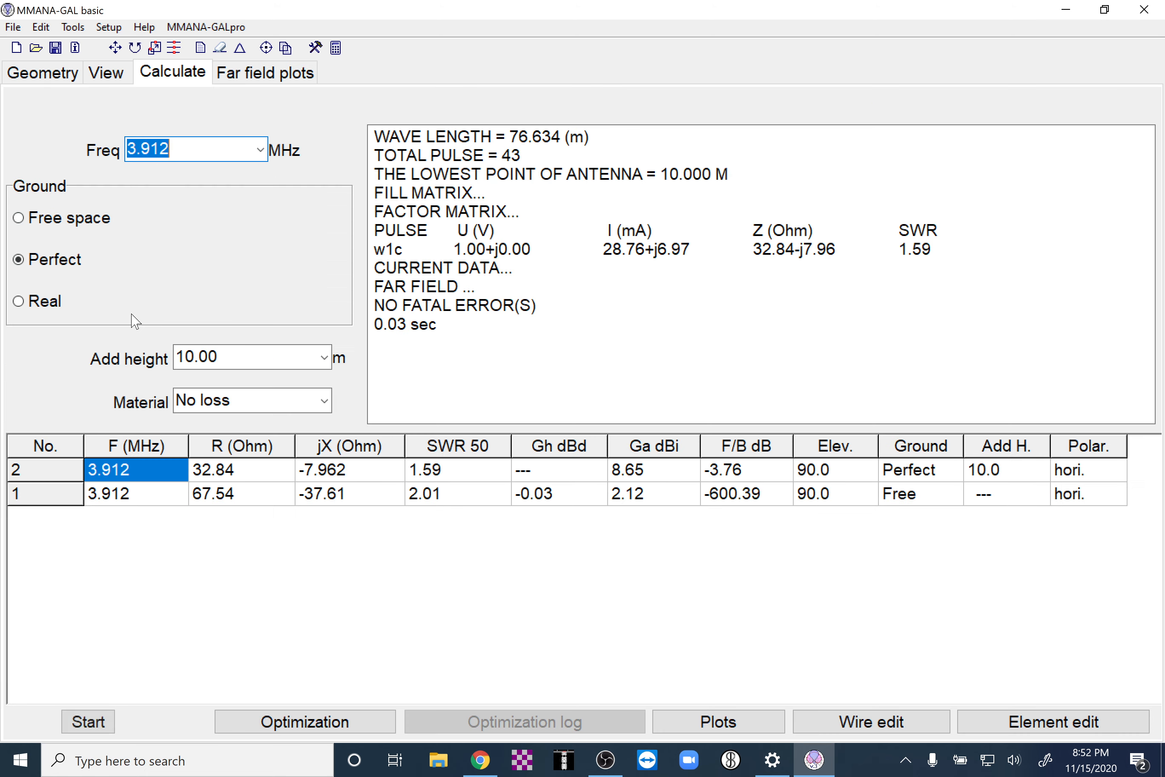
click(330, 363)
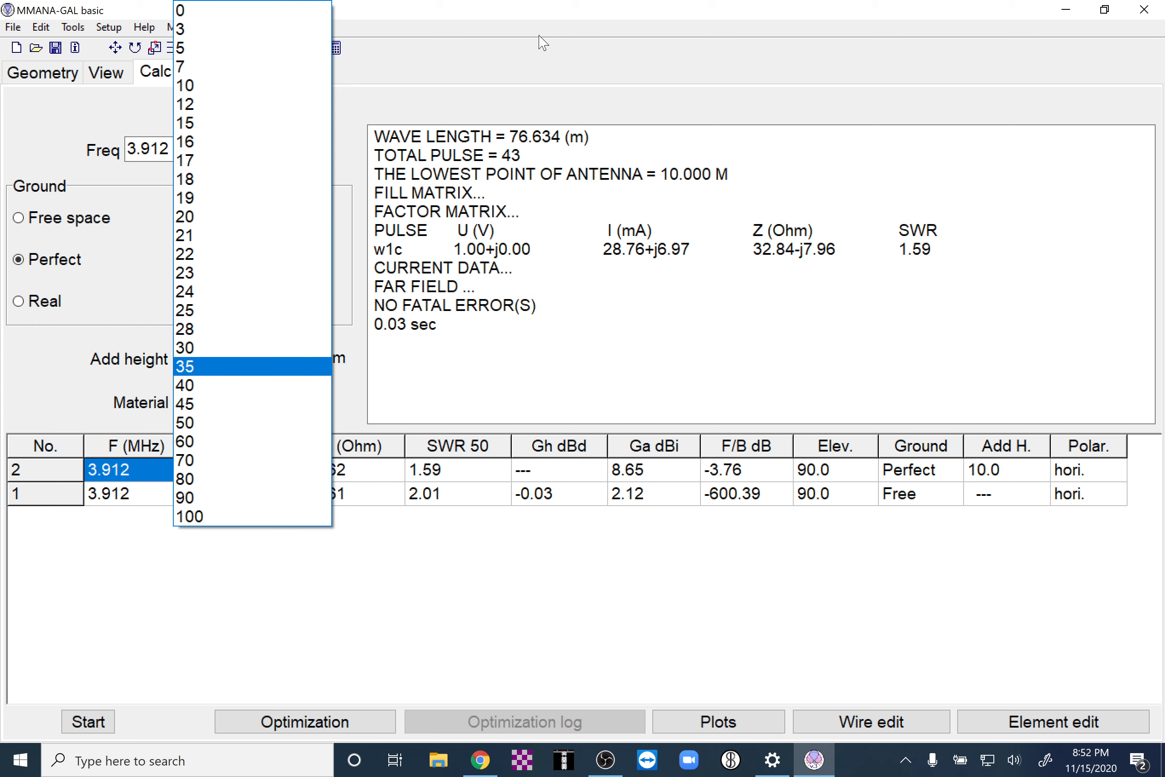
click(529, 102)
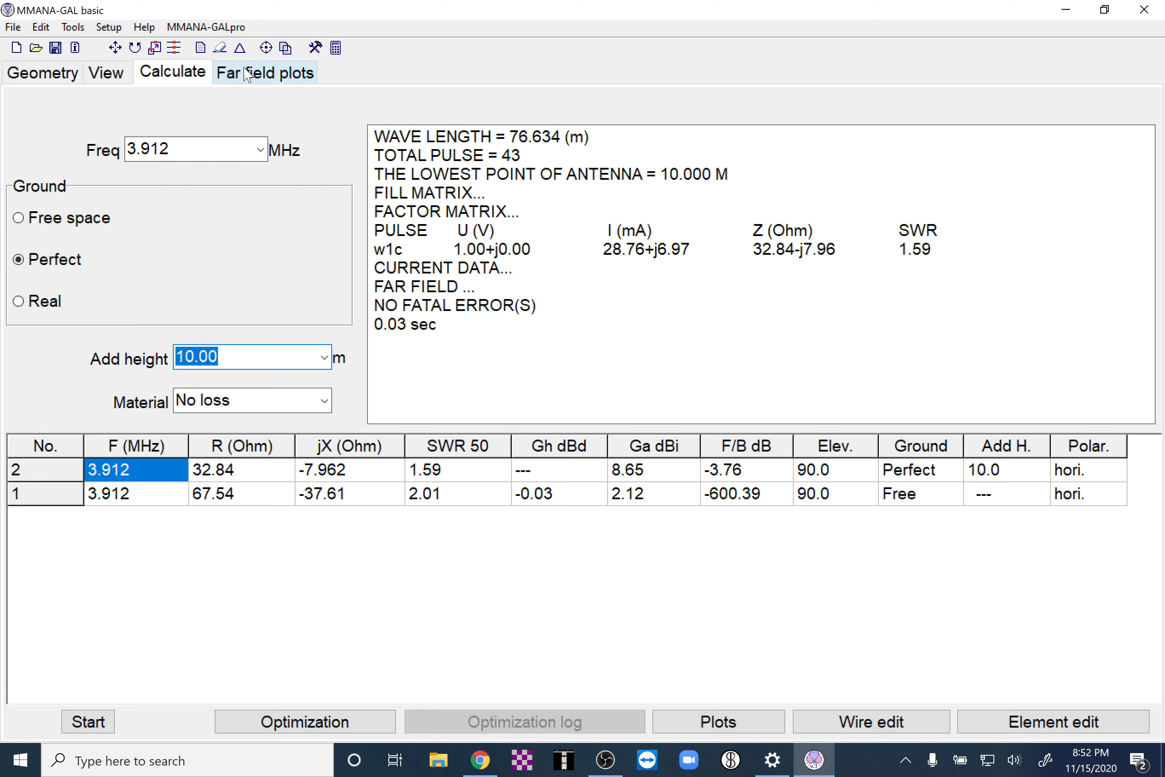
- Examine the far-field plots and 3D radiation pattern for perfect ground, and close the 3D plot
click(256, 72)
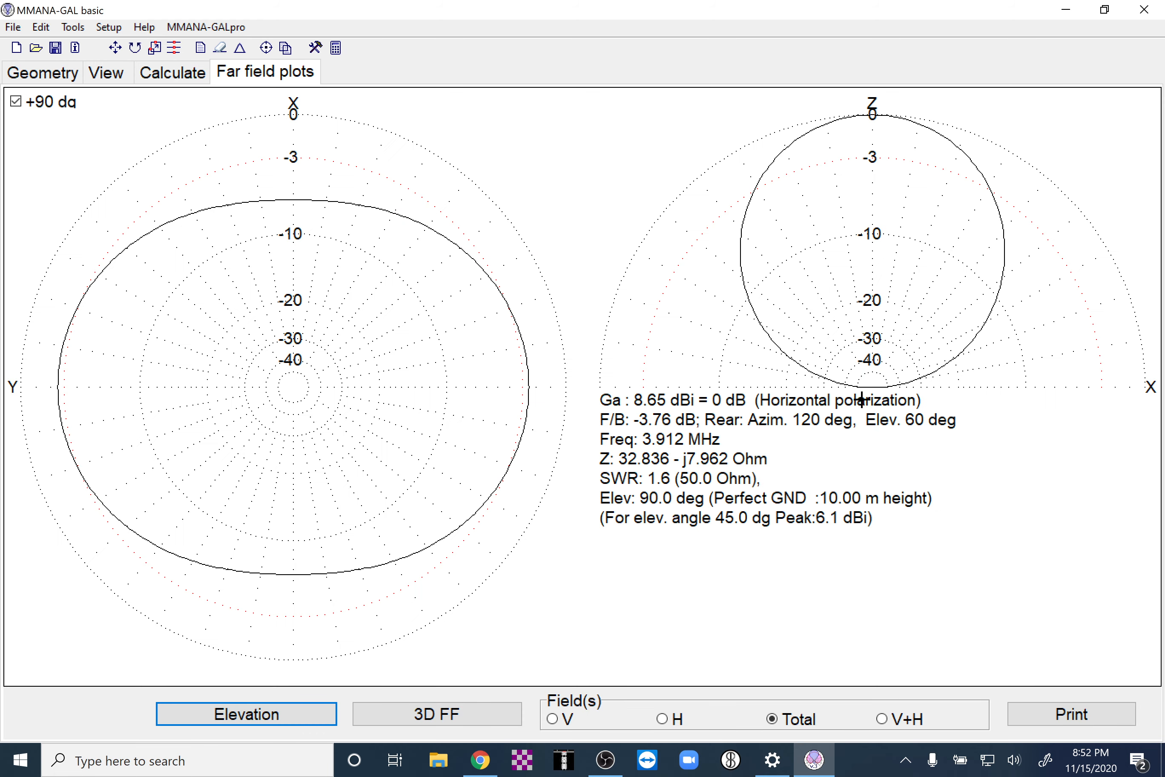
click(433, 722)
mouse_move(565, 398)
mouse_down()
mouse_move(589, 396)
mouse_move(562, 397)
mouse_move(559, 413)
mouse_move(570, 408)
mouse_up()
click(702, 156)
- Read the antenna gain on the elevation plot at 90 degrees and at about 26 degrees
click(865, 184)
click(868, 184)
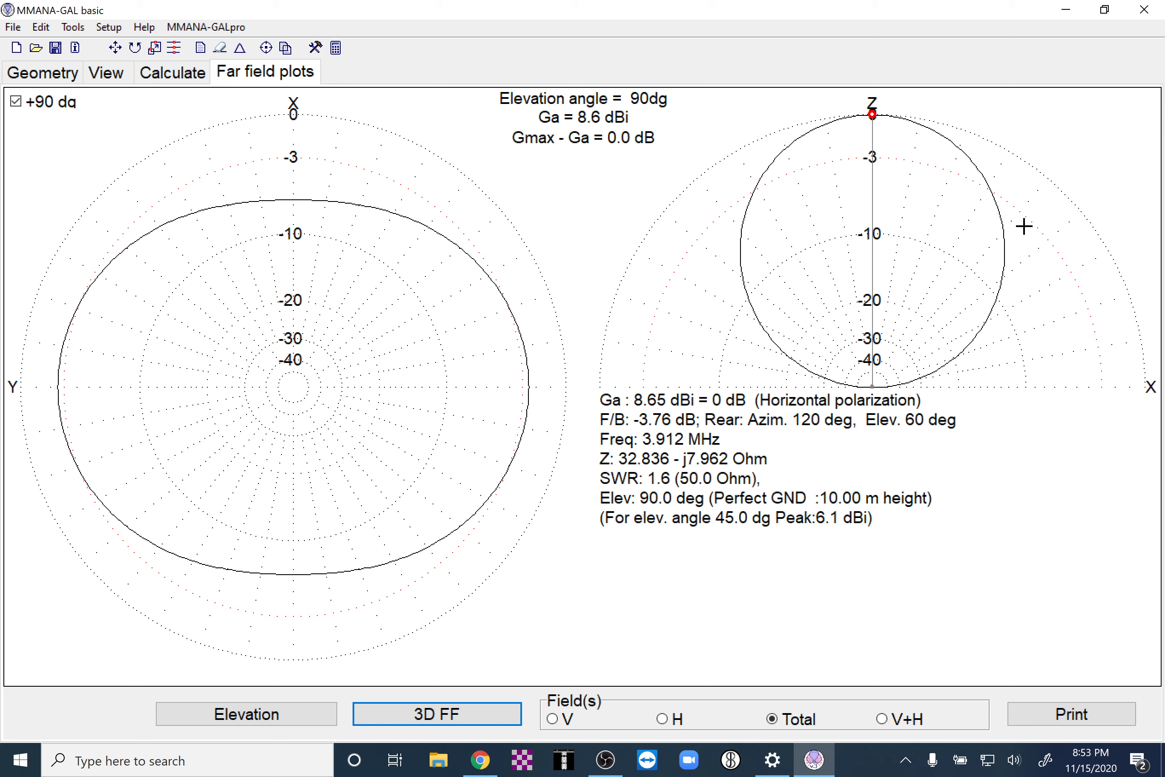
mouse_move(959, 226)
mouse_down()
mouse_move(975, 234)
mouse_move(996, 289)
mouse_move(975, 335)
mouse_up()
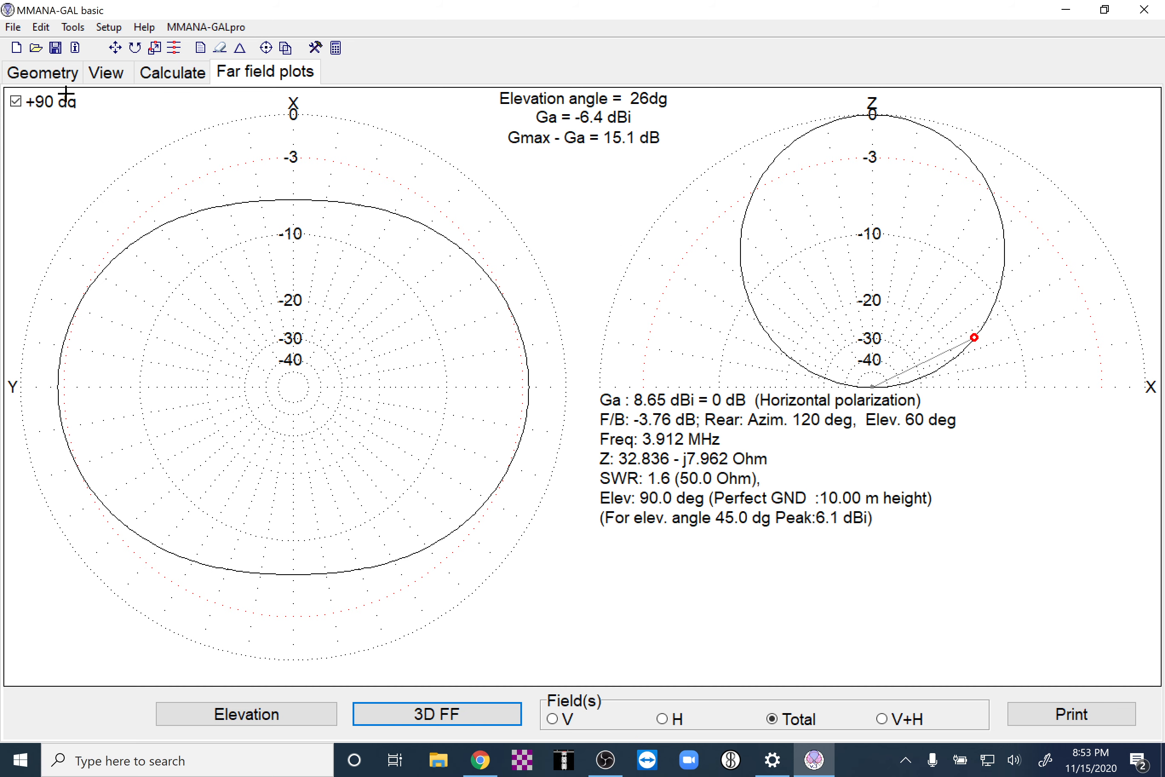
- Set the geometry frequency to 3.750 MHz and express the wire dimensions in wavelengths (lambda)
click(45, 77)
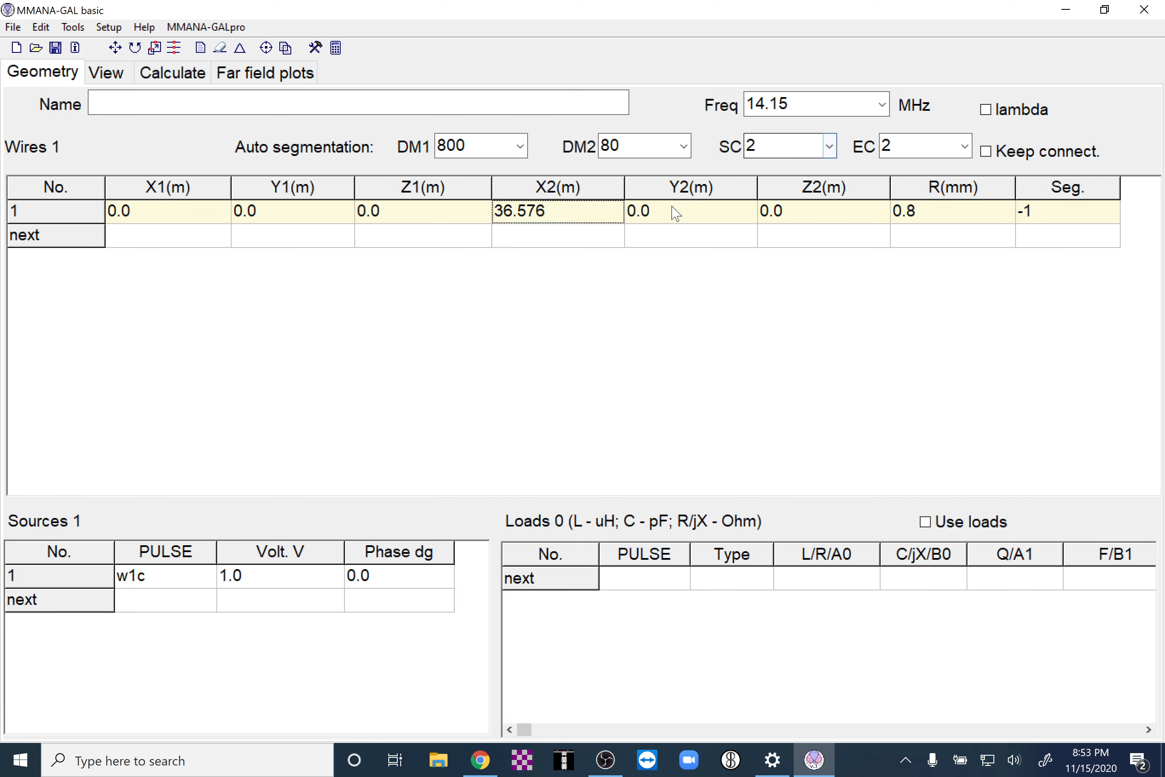
click(882, 106)
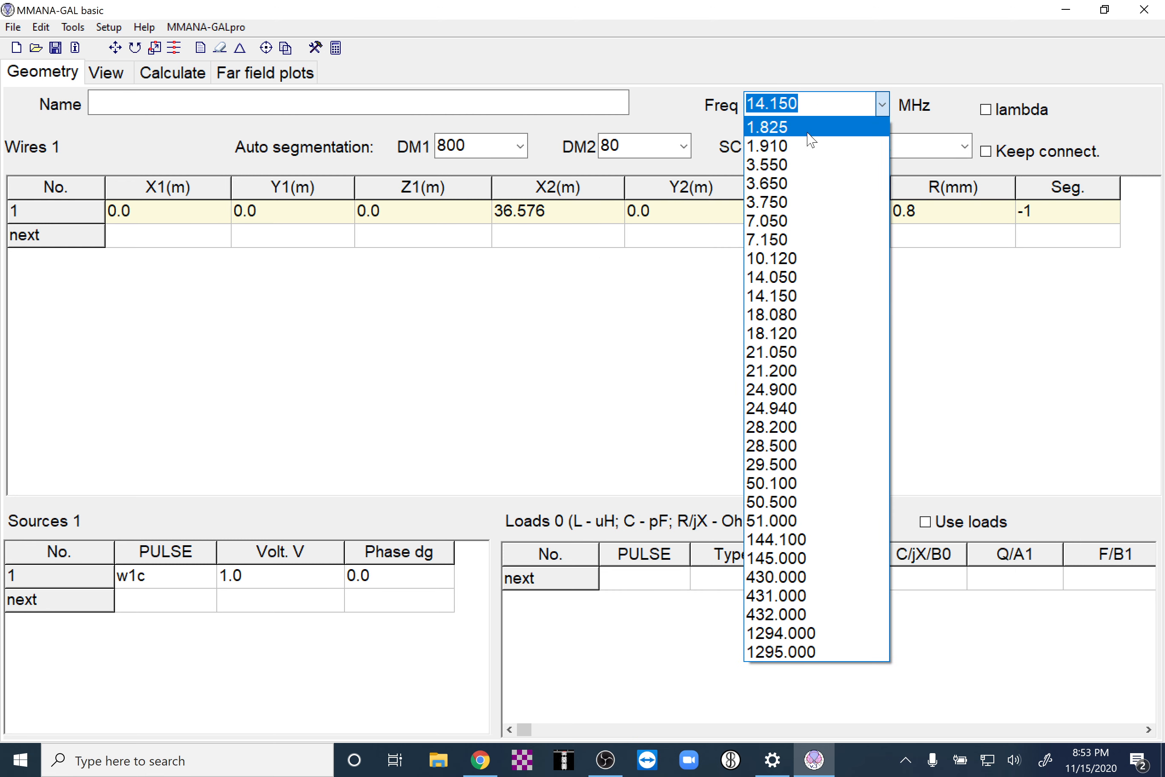
click(787, 202)
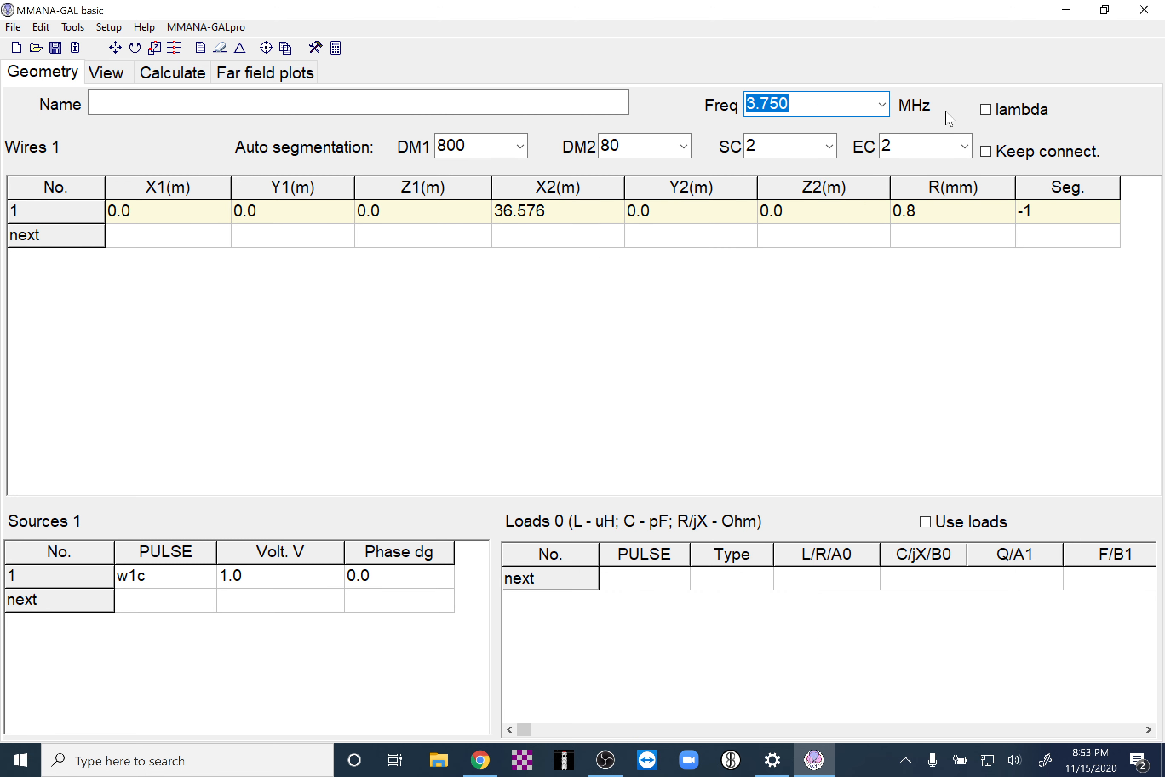
click(986, 110)
- Set the X2 coordinate of wire 1 to 0.5 wavelength
click(498, 212)
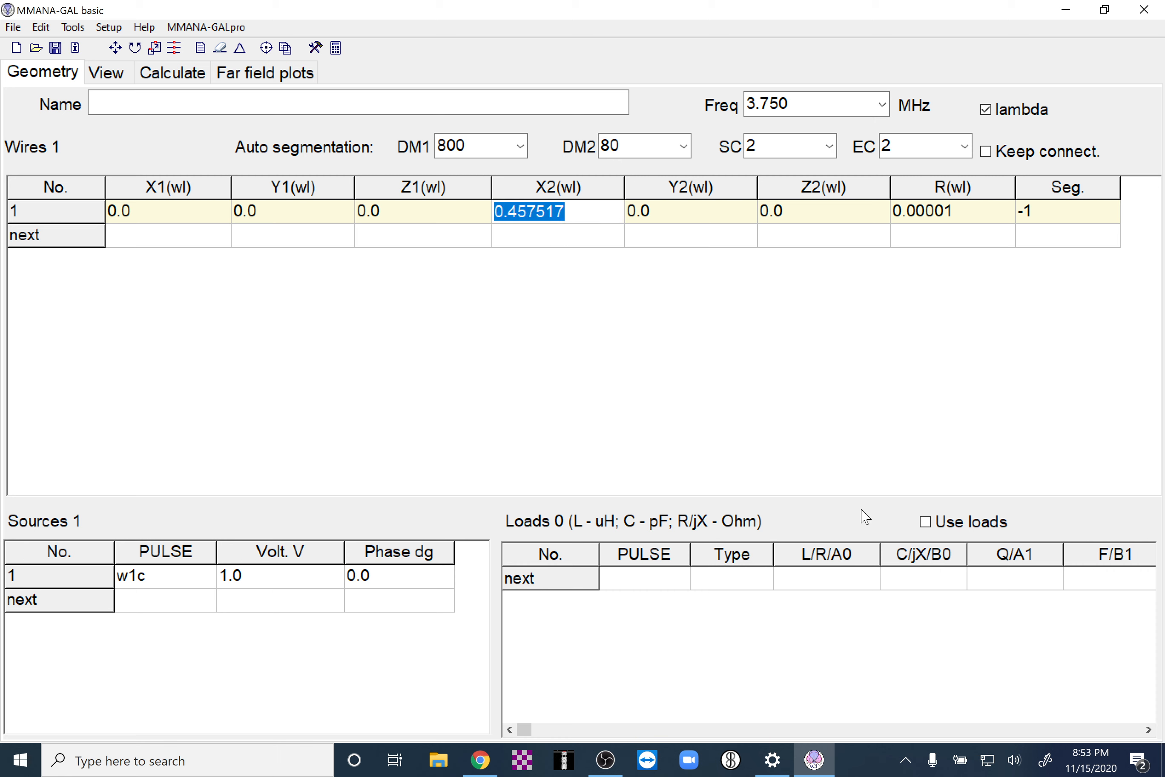
key(BackSpace)
text(0.5)
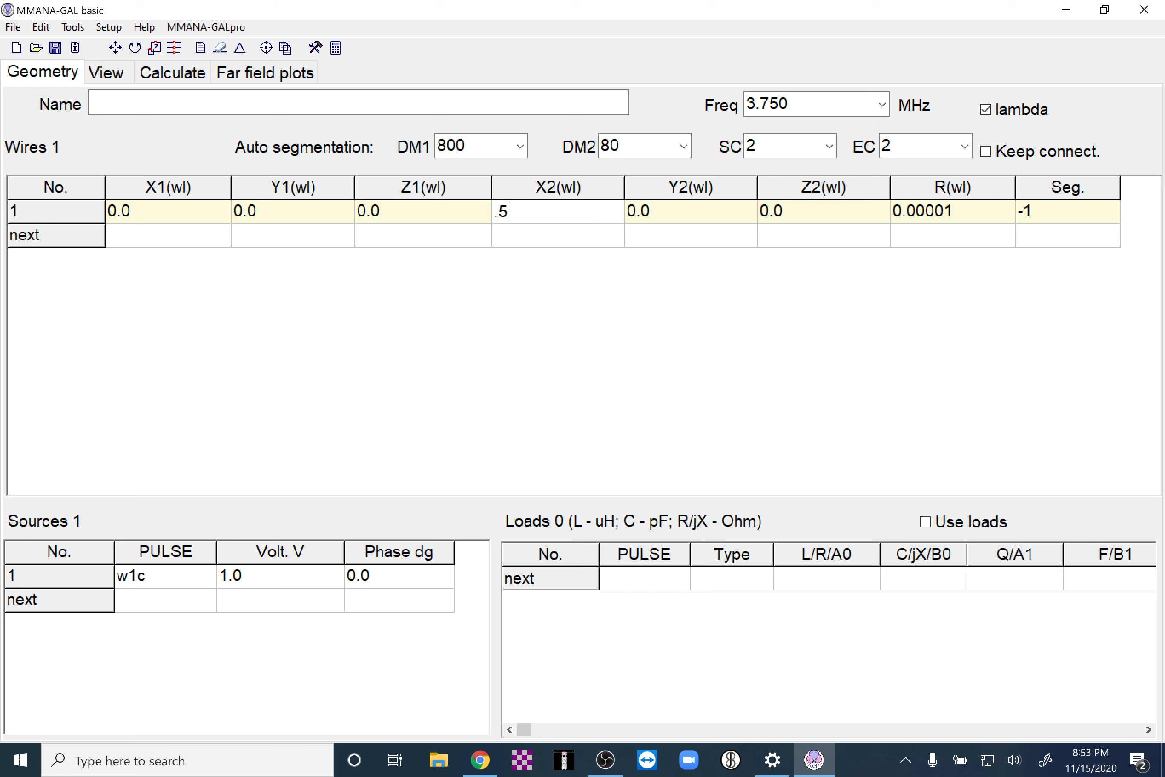
key(Return)
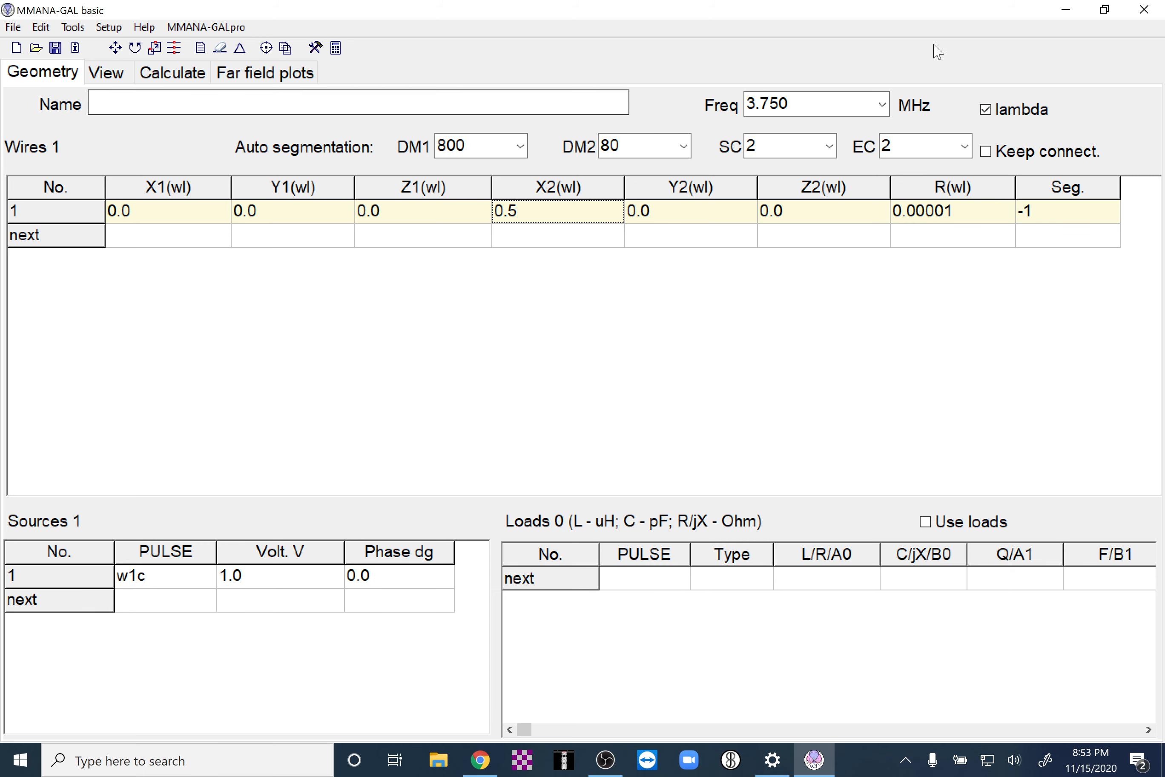
- Check wire 1 in the antenna view and set its X2 coordinate to 0.25 wavelength
click(106, 72)
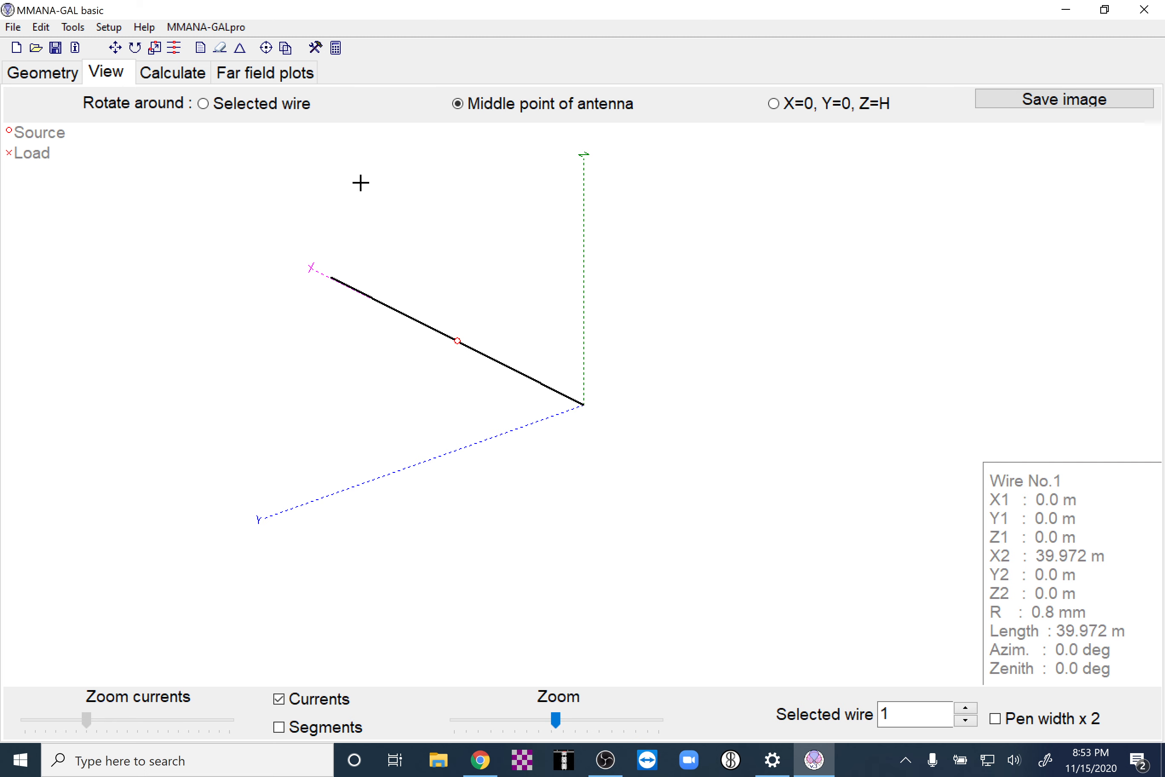
click(66, 76)
click(206, 584)
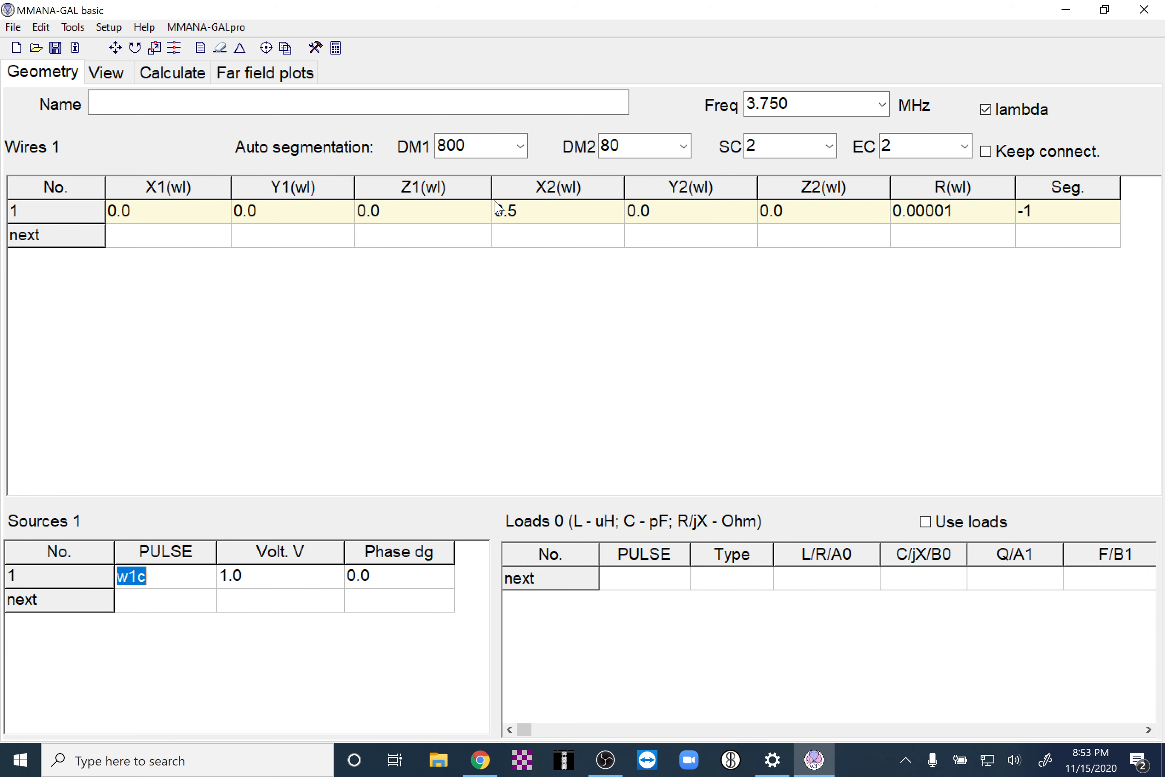
click(513, 213)
text(0.25)
key(Return)
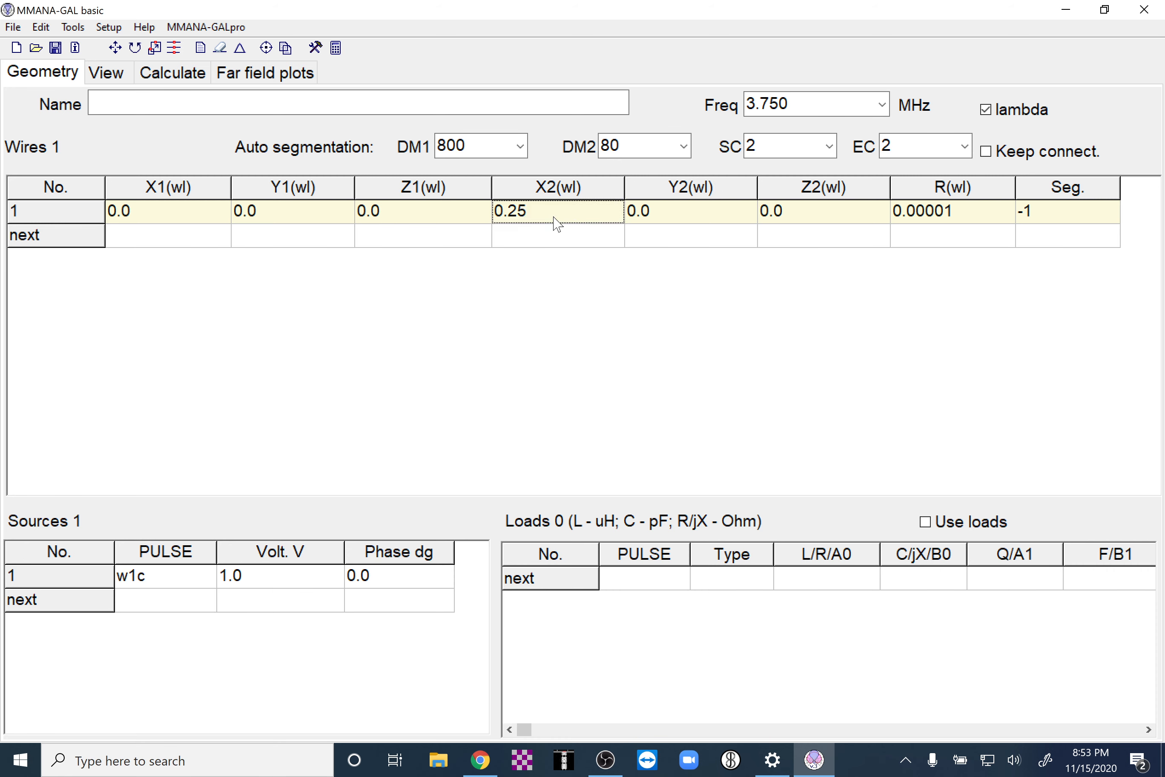
- Add a second wire from the origin with X2 at -0.25 wavelength and check it in the antenna view
click(126, 235)
text(0)
key(Return)
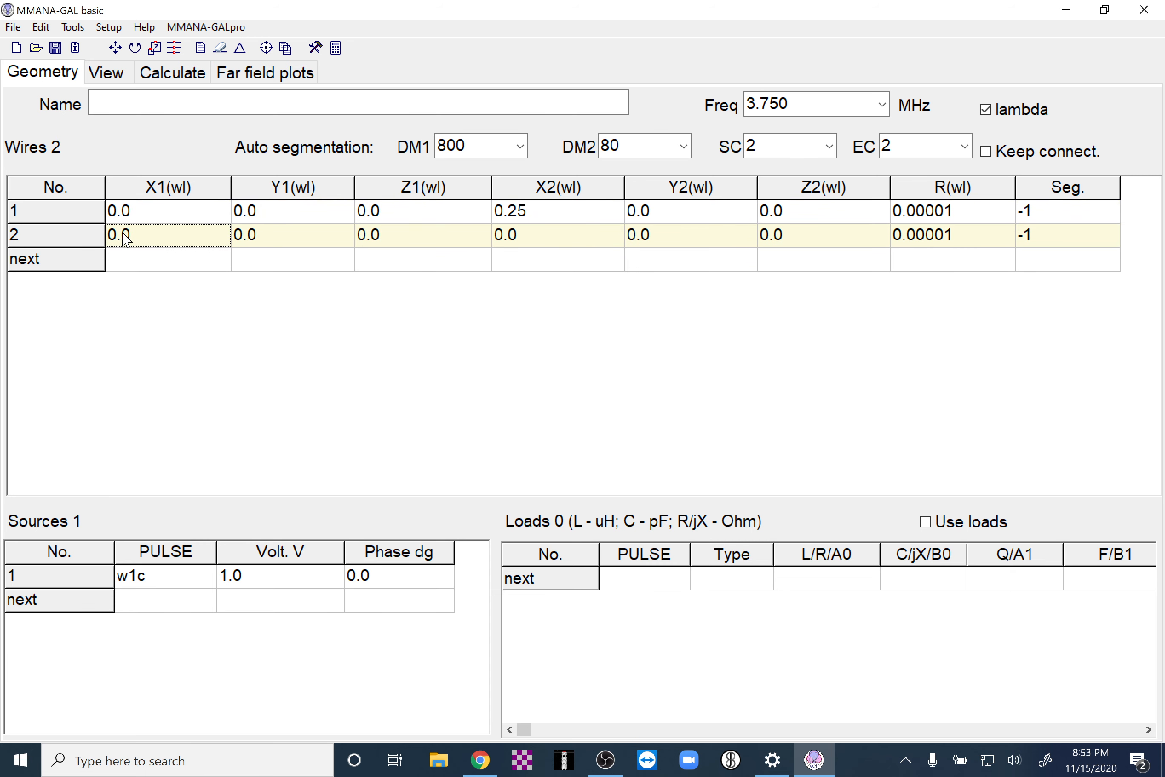
click(538, 246)
text(-.25)
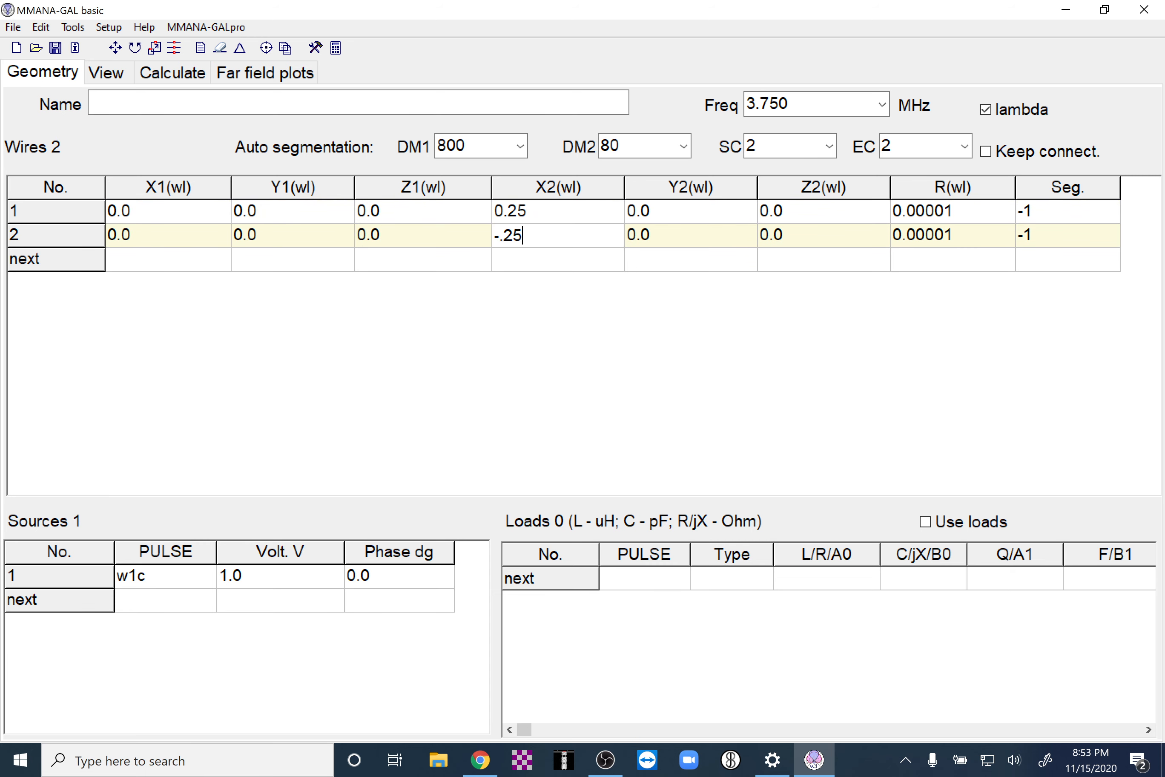
key(Return)
click(87, 73)
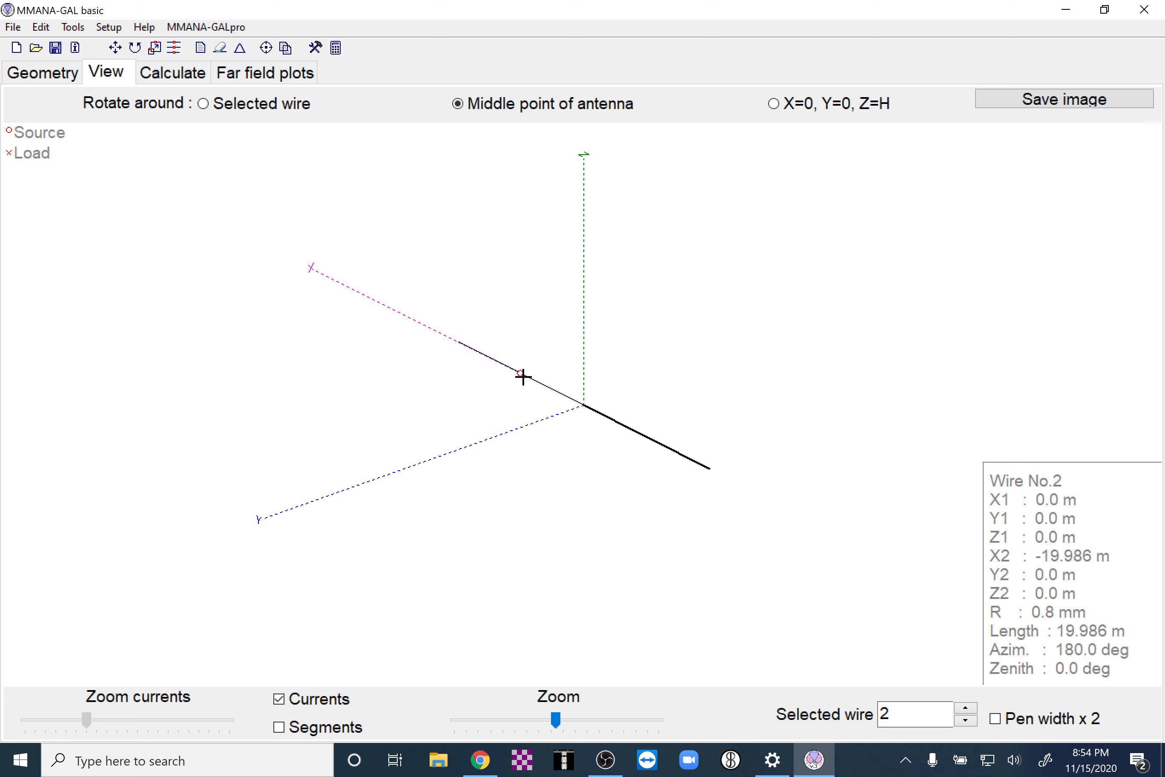
- Move the source to the beginning of wire 1 (w1b) and check its position in the antenna view
click(56, 73)
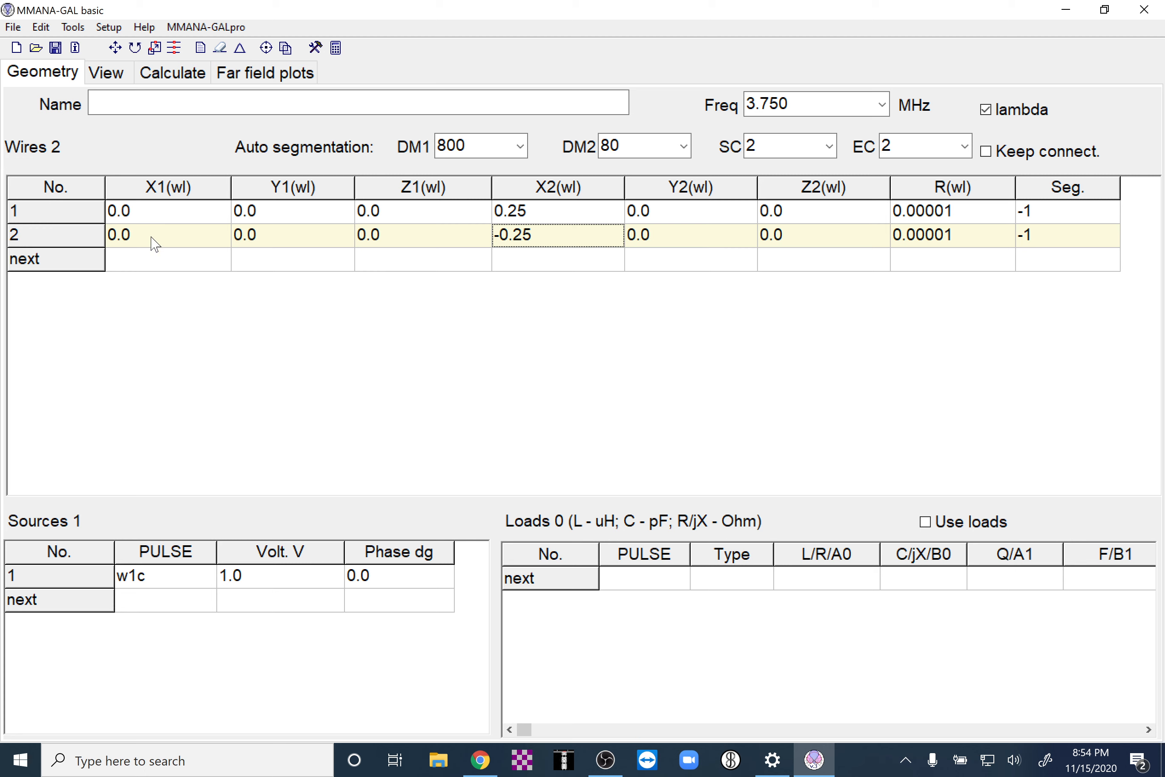
click(146, 576)
click(151, 577)
key(Return)
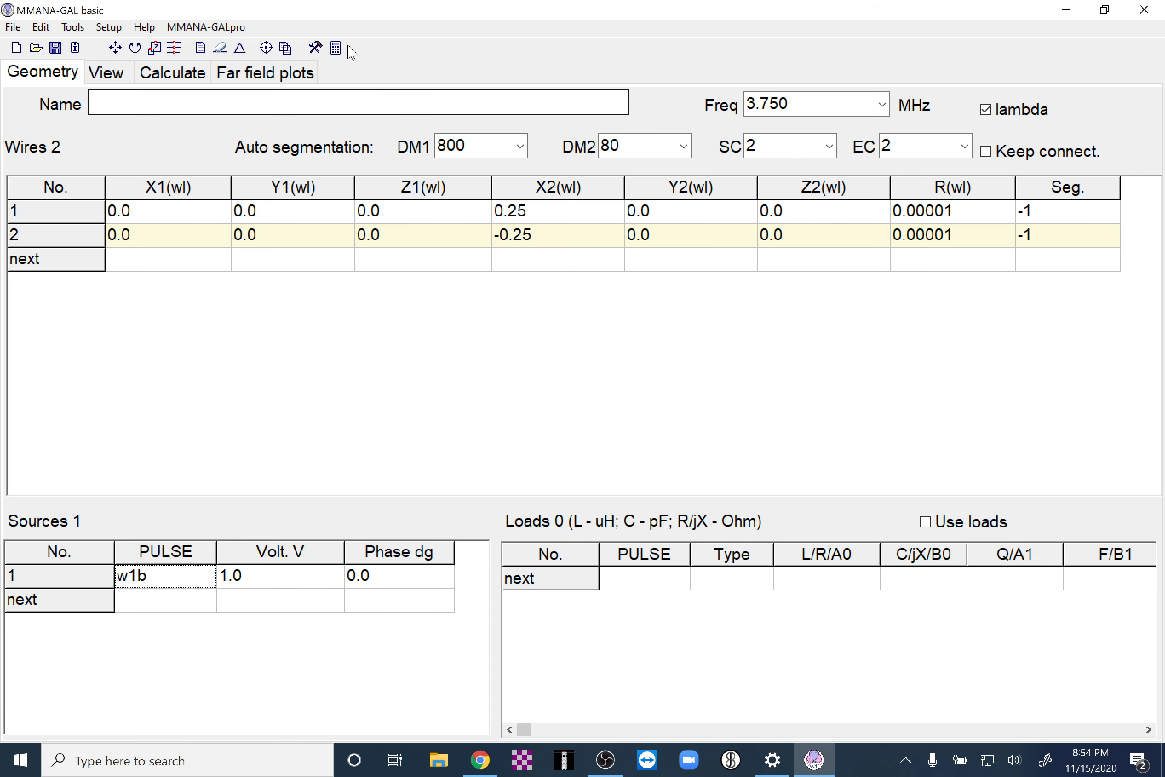
click(118, 89)
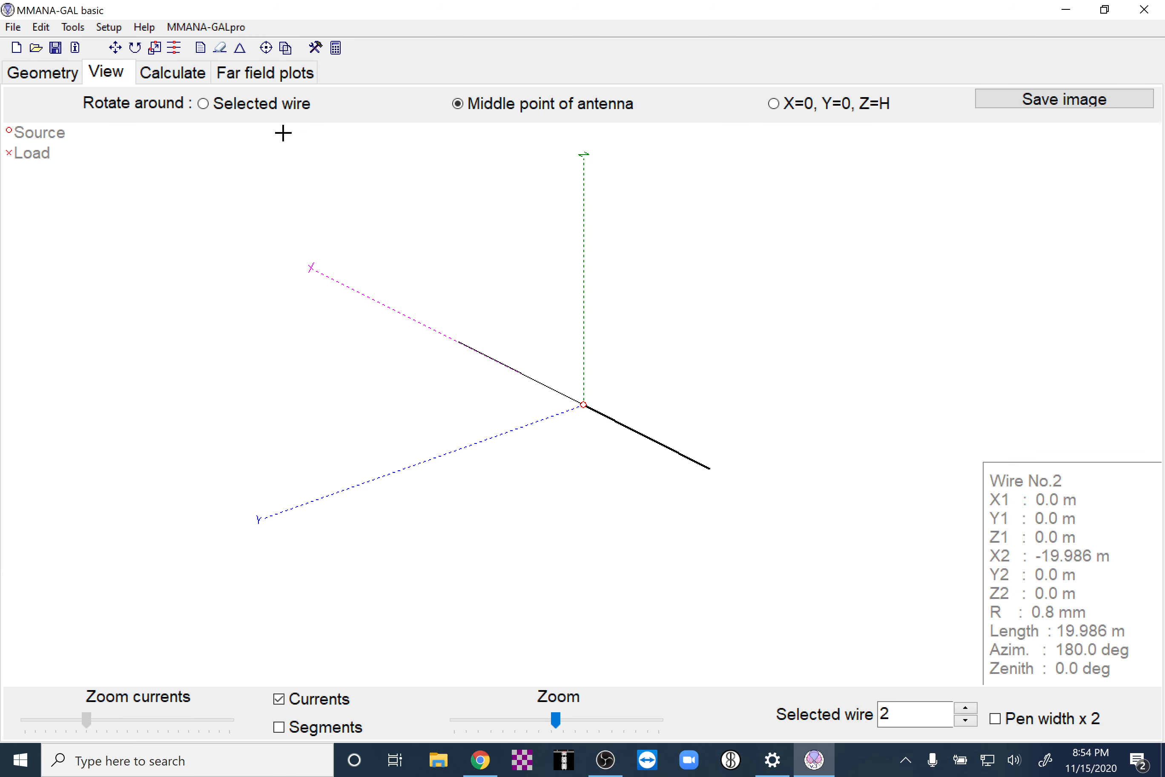
- Set the source pulse to w1e and check the feed point at the end of wire 1 in the antenna view
click(77, 85)
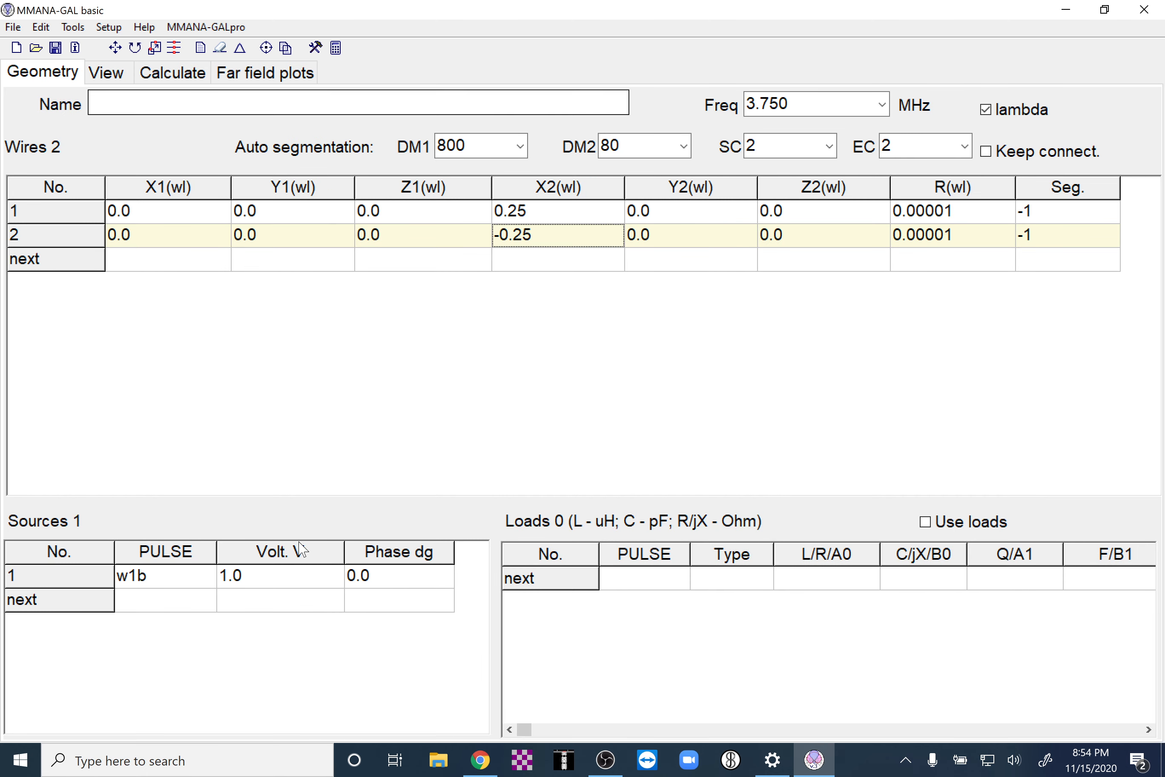
click(178, 577)
key(End)
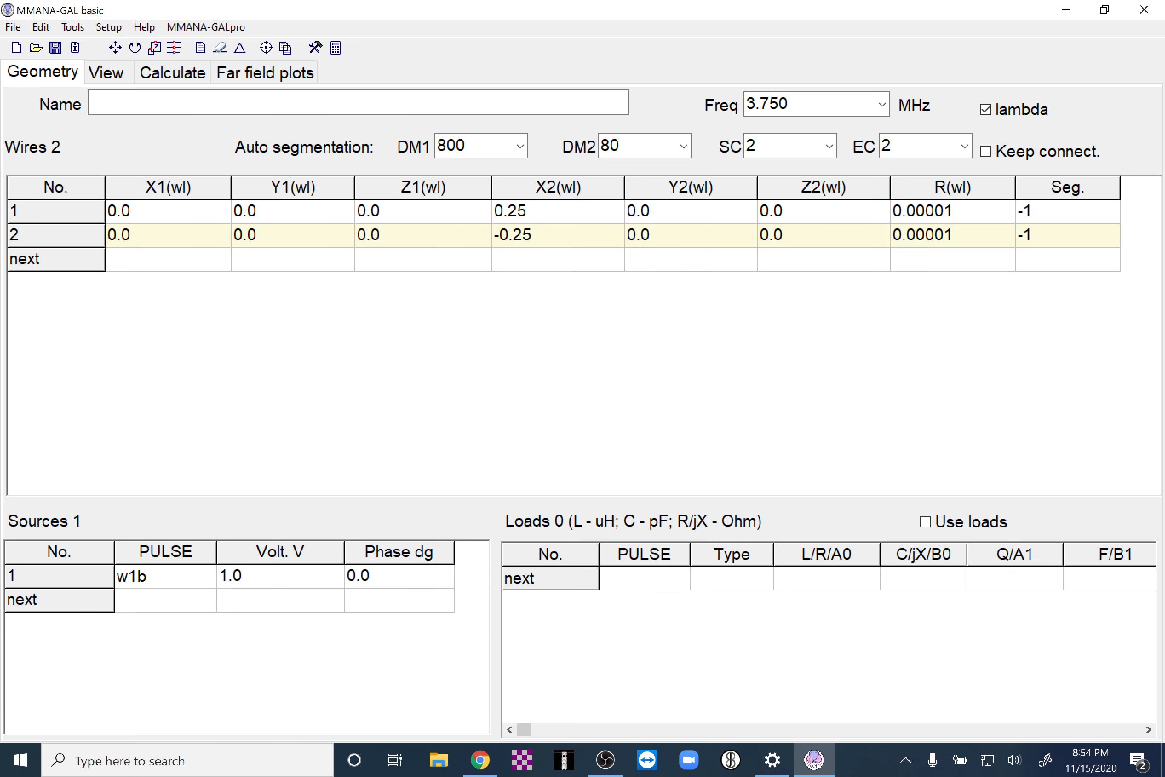
text(e)
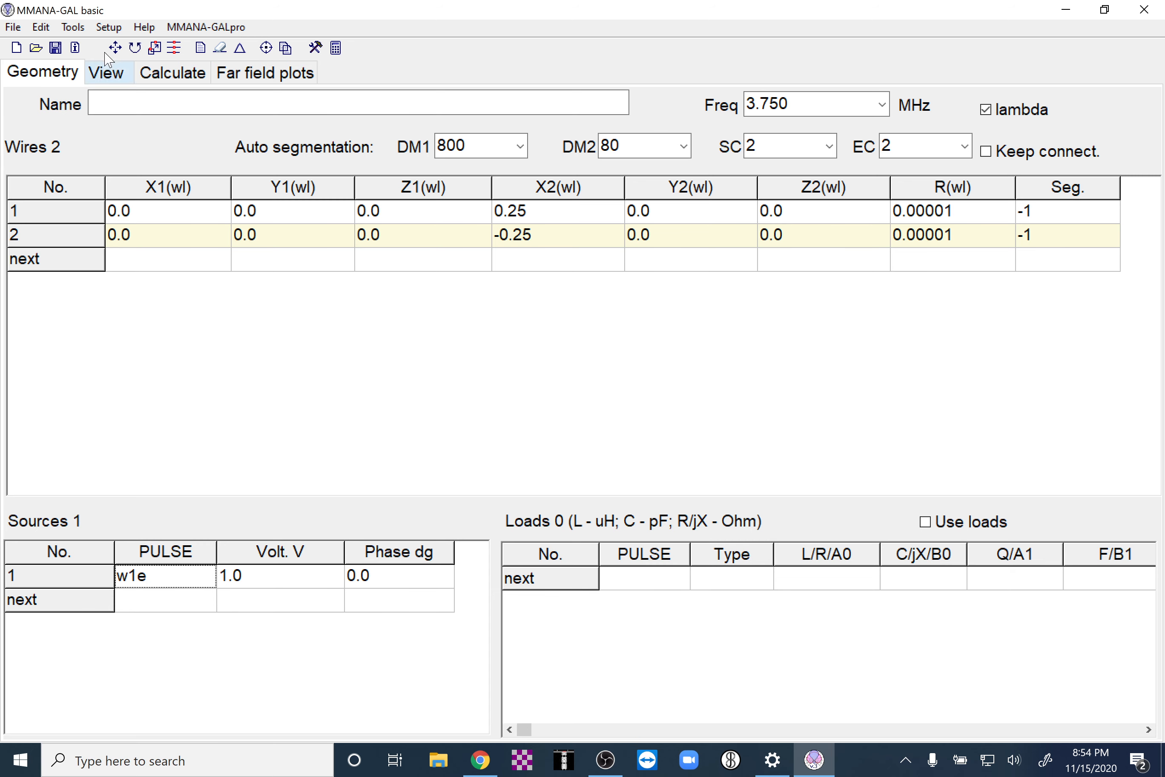
click(106, 73)
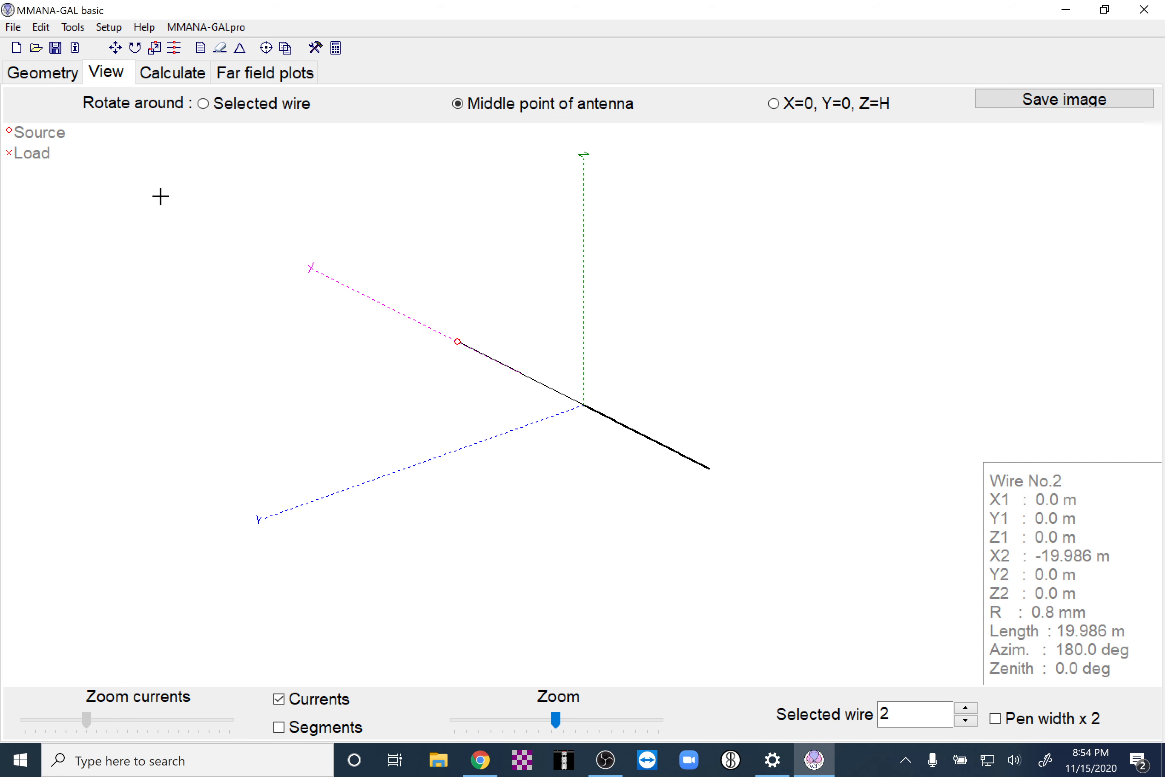
- Calculate the end-fed antenna at 3.750 MHz over perfect ground and inspect the currents in the antenna view
click(173, 73)
click(109, 717)
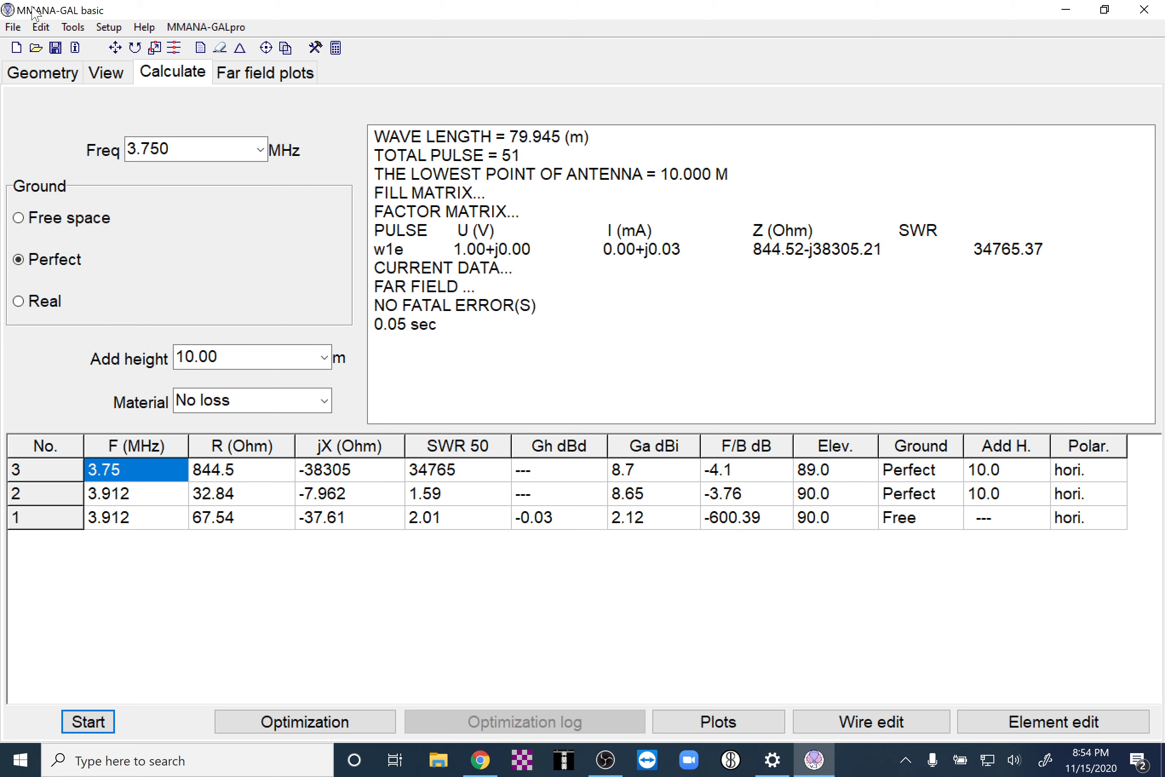
click(50, 72)
click(153, 82)
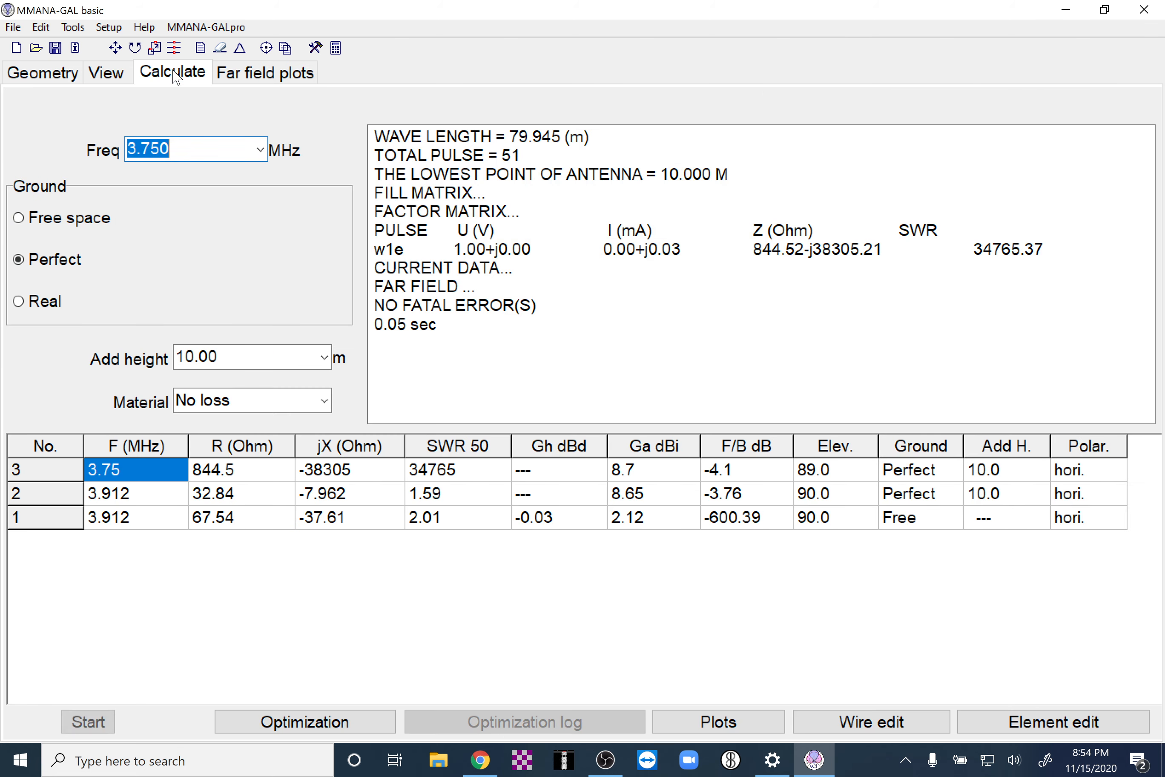
click(123, 78)
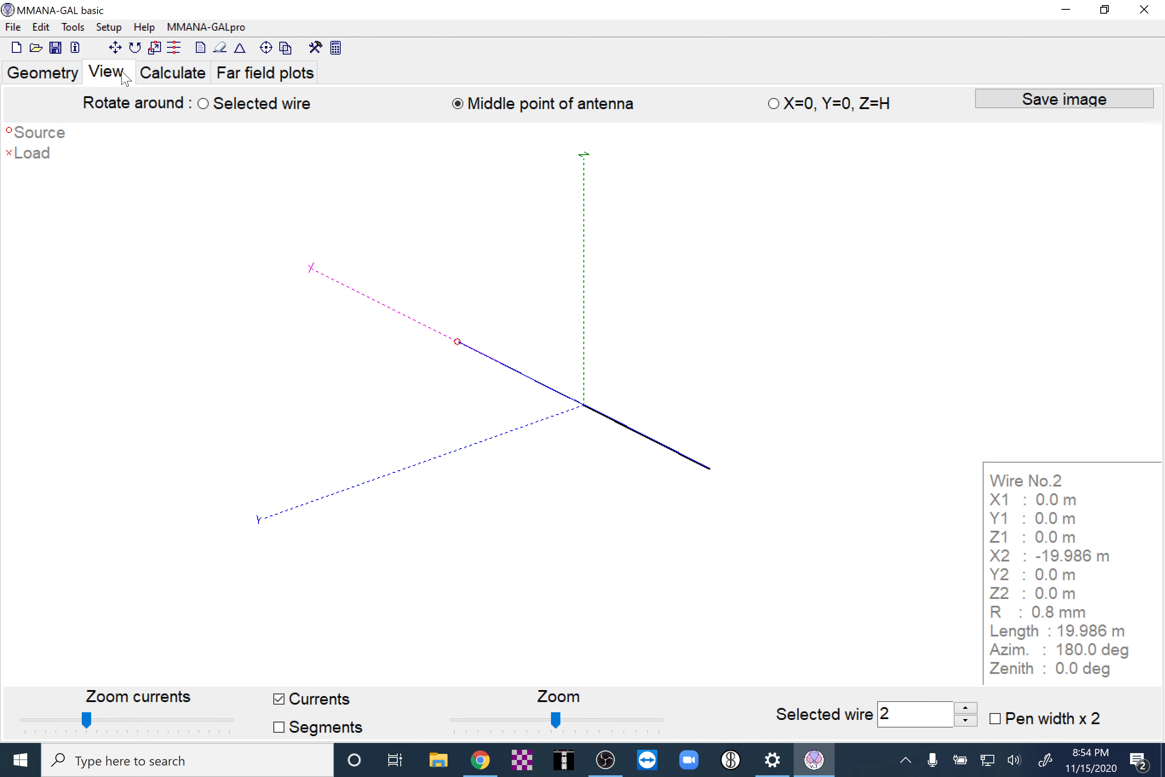
- Set the source pulse to w2e and check the feed point in the antenna view
click(53, 82)
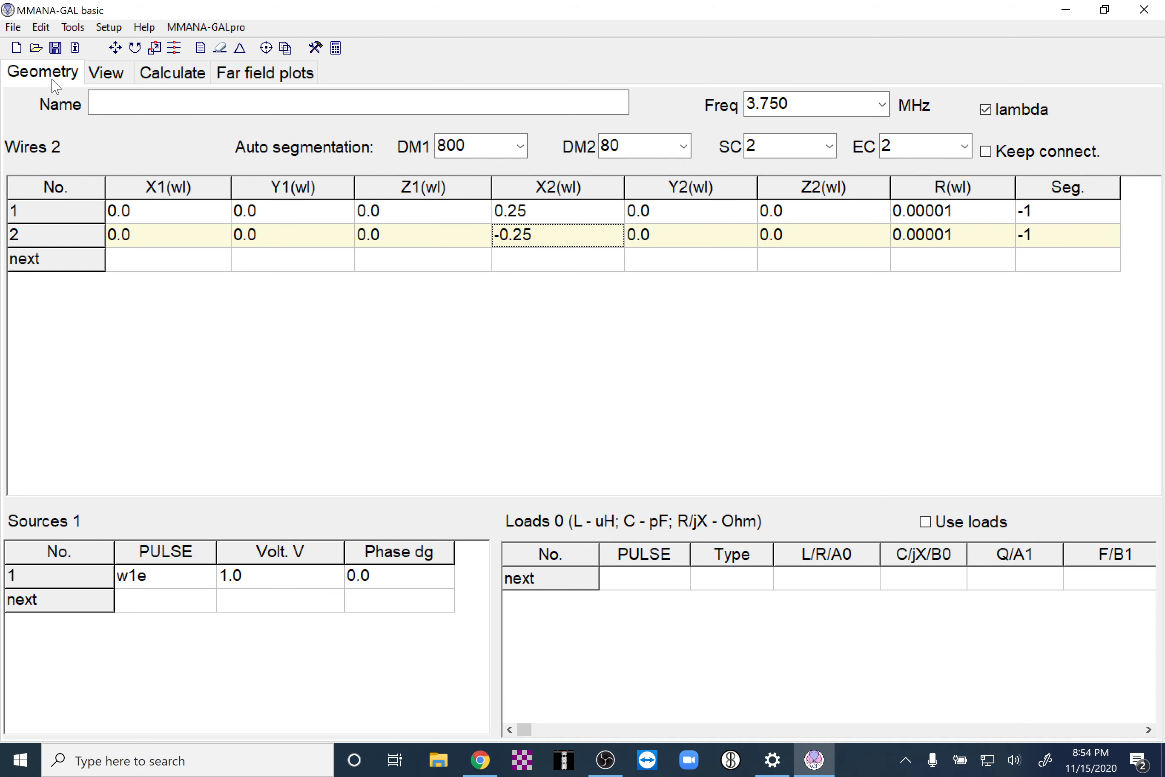
click(181, 576)
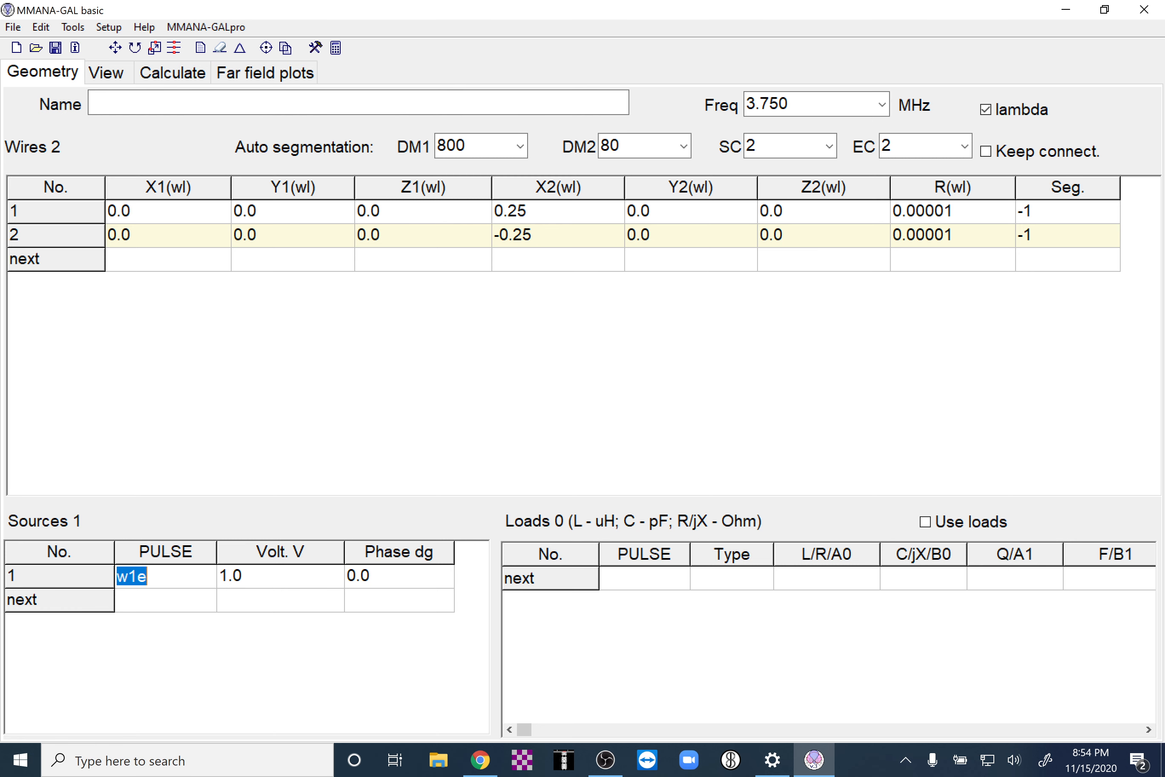
click(138, 576)
text(2)
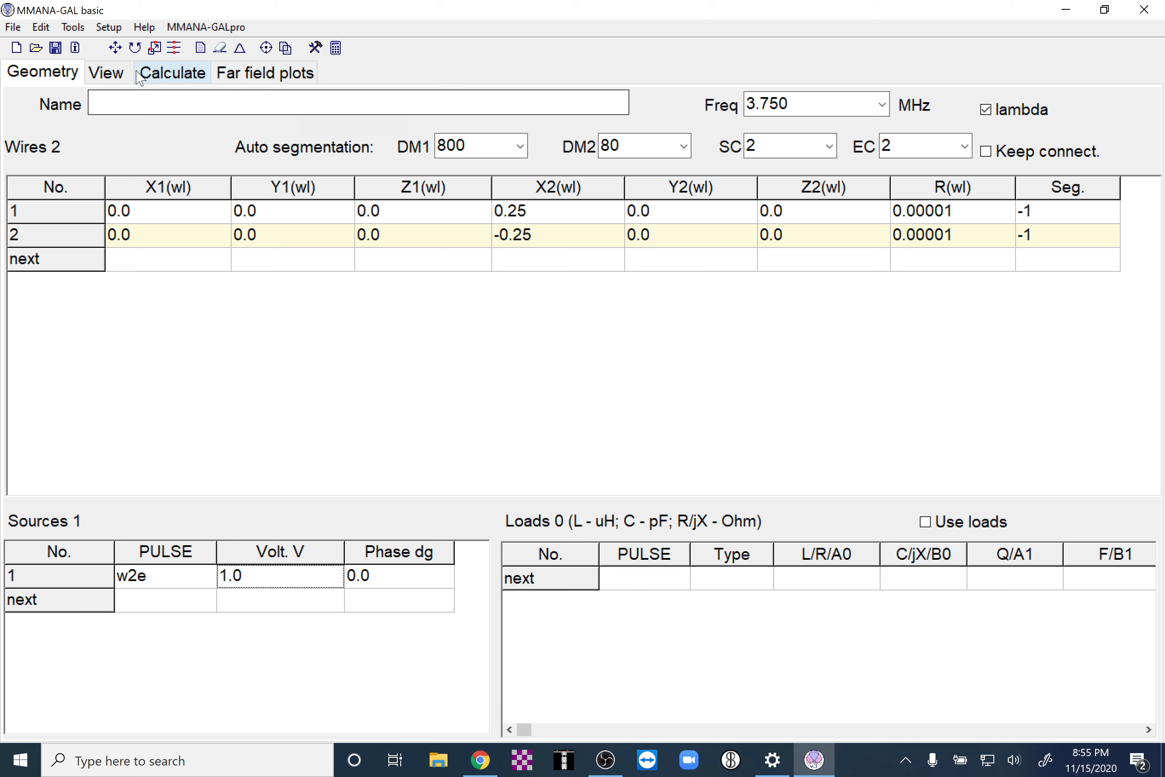
click(107, 73)
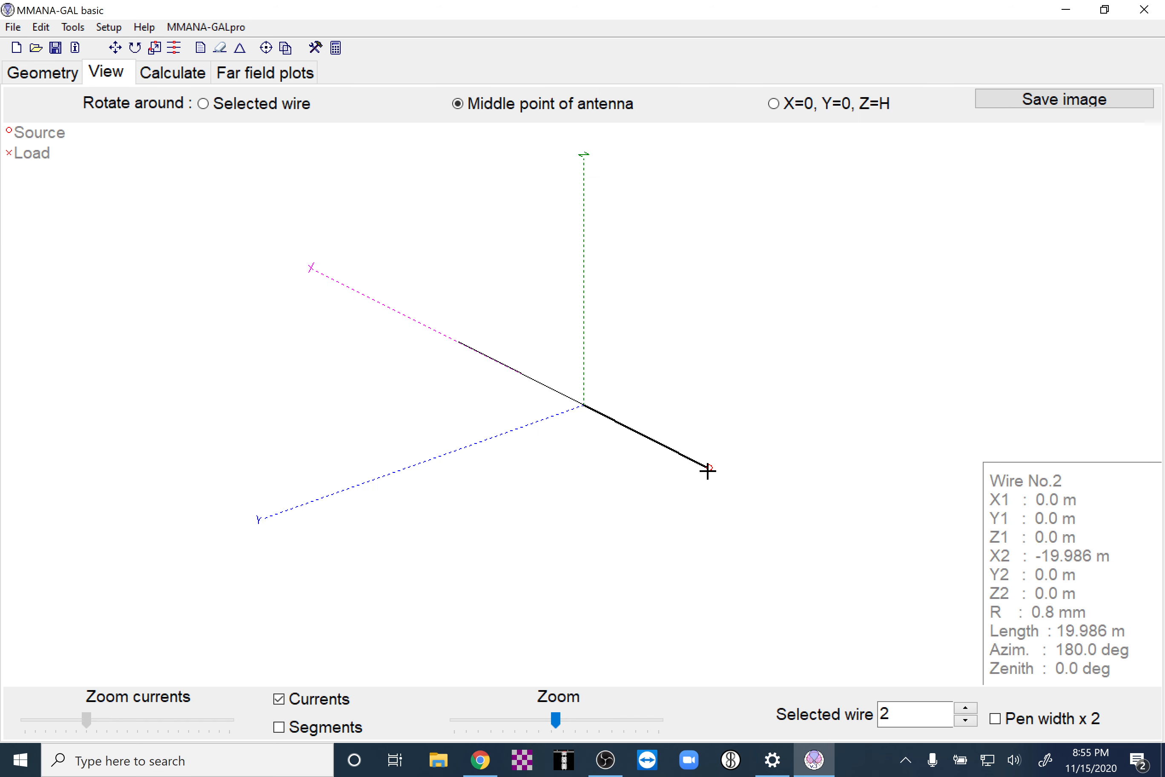
- Set the source pulse to w2b so the dipole is fed at its centre, and check it in the antenna view
click(65, 79)
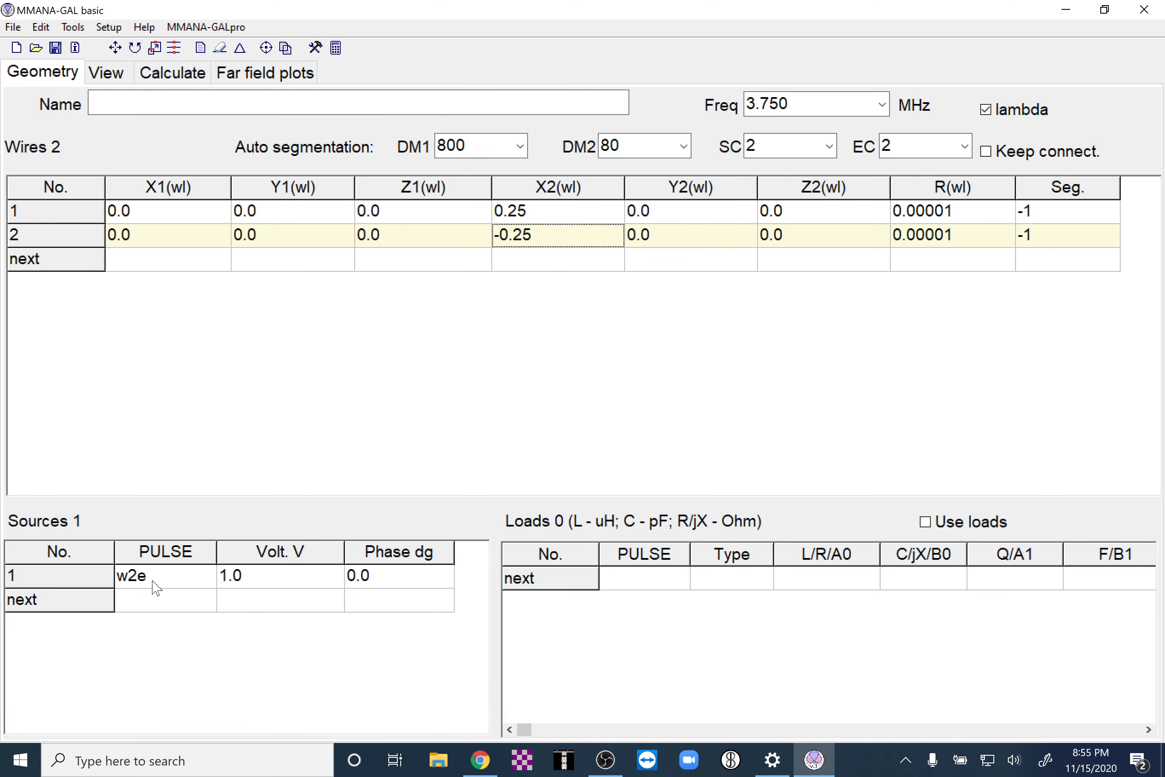
click(157, 588)
key(F2)
click(105, 72)
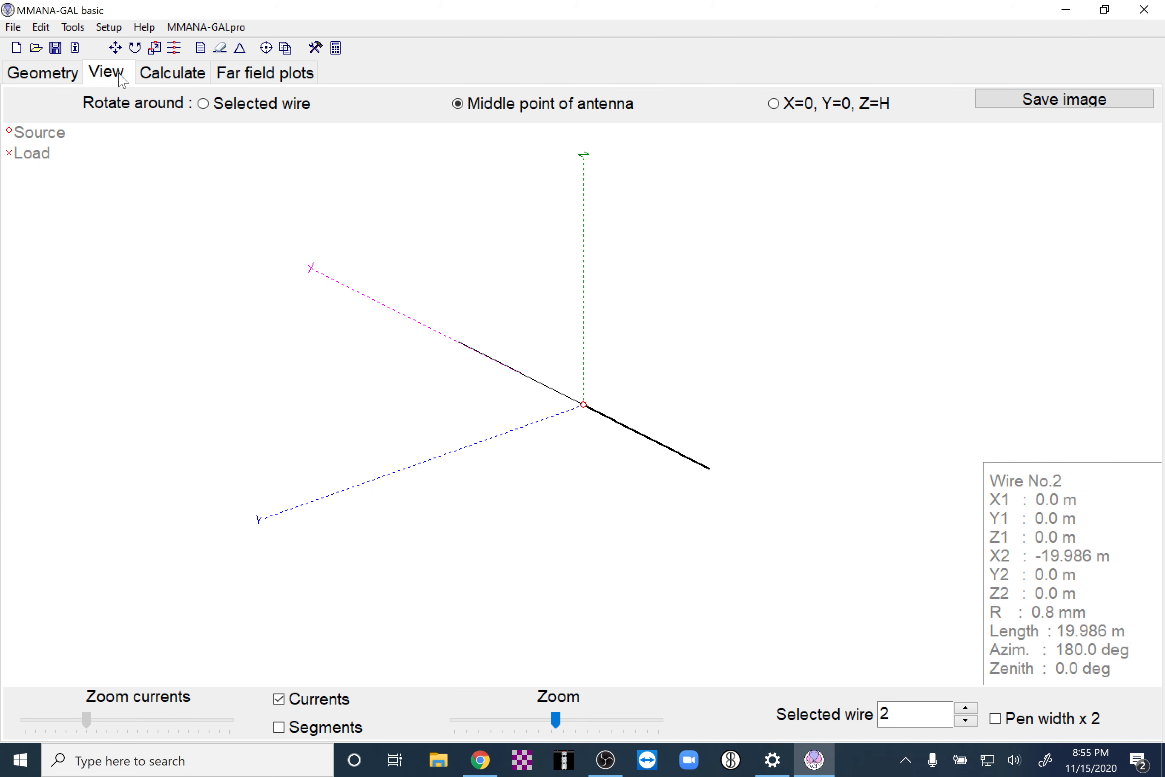
- Select real ground for the calculation and open its ground setup
click(181, 75)
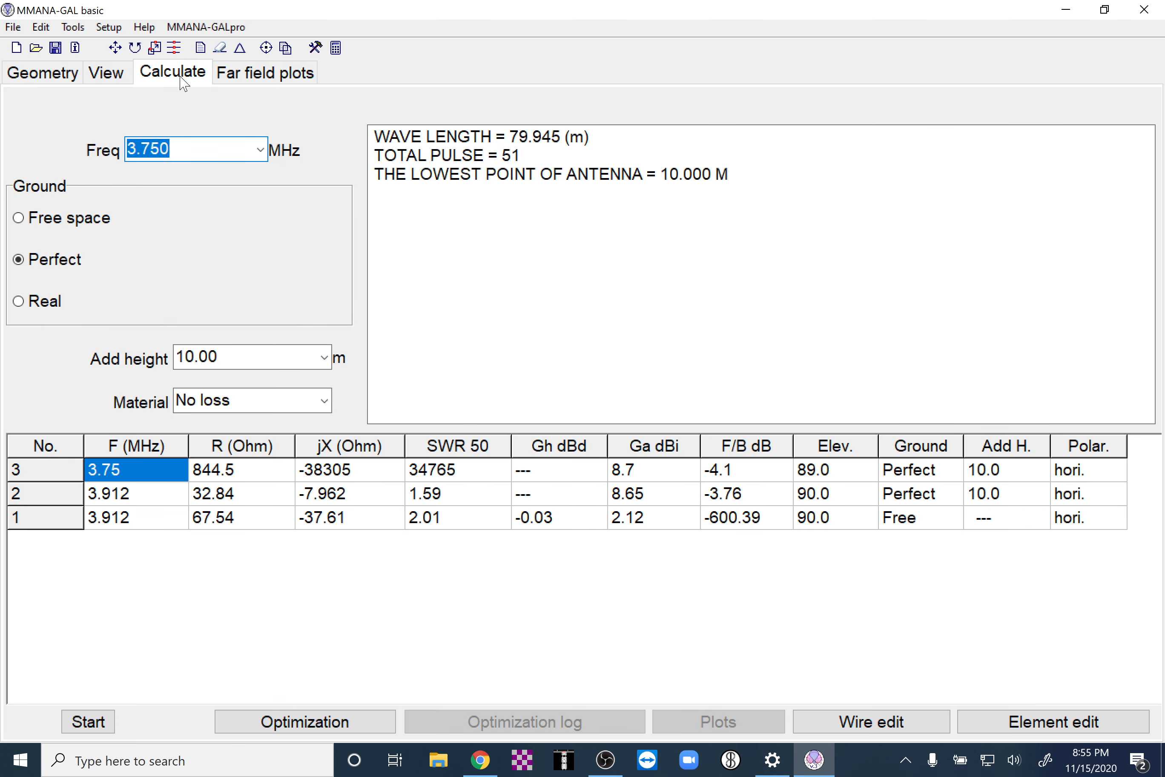
click(44, 303)
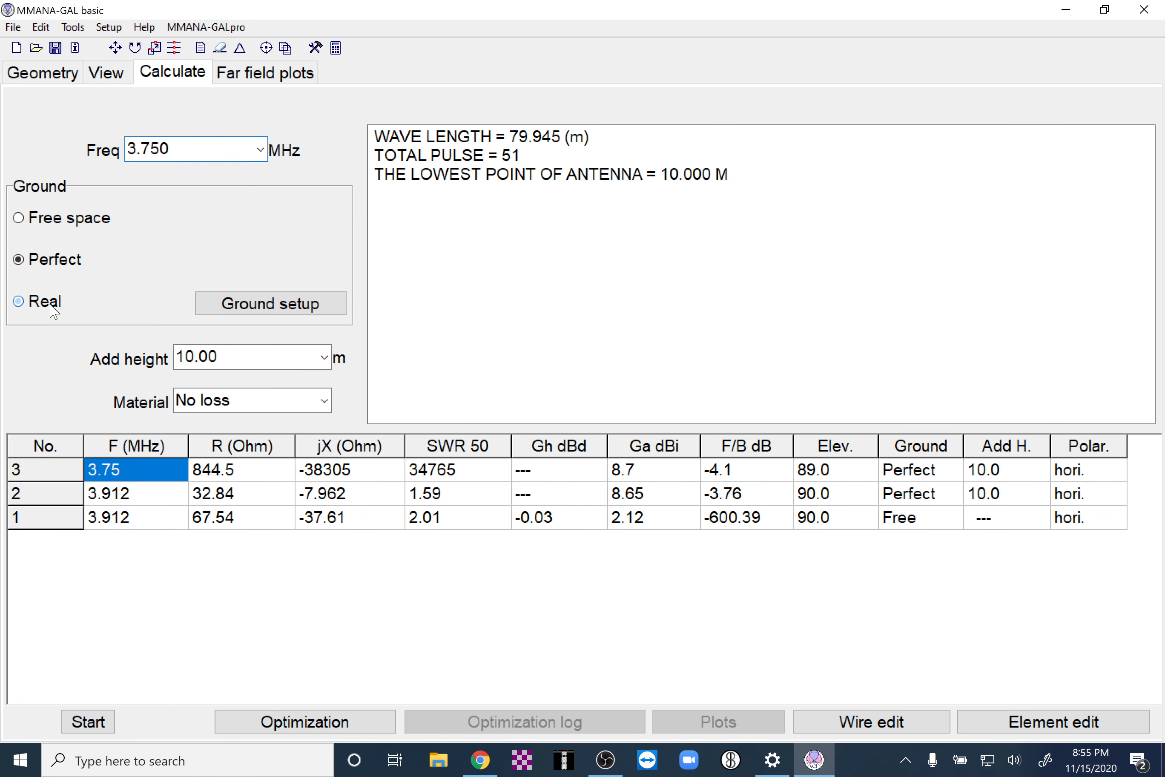
click(321, 308)
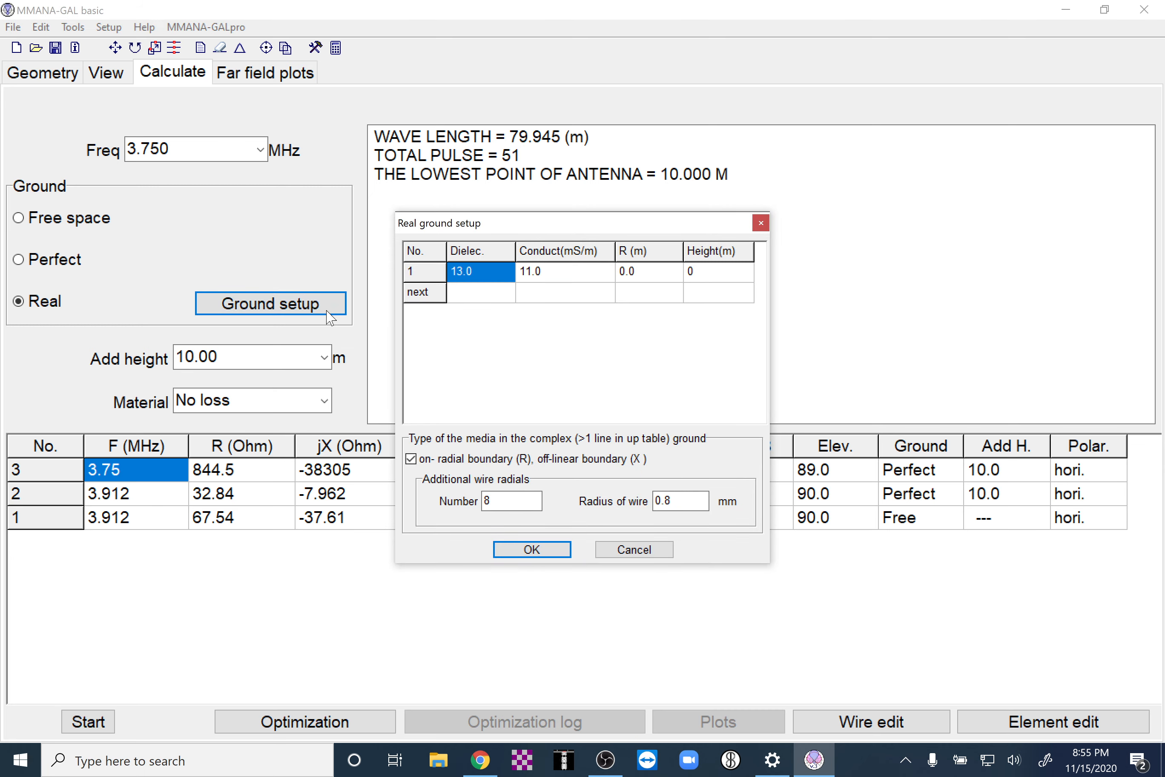
- Switch to Chrome, examine the US ground conductivity map and the table of typical ground constants, and return to MMANA-GAL
click(490, 762)
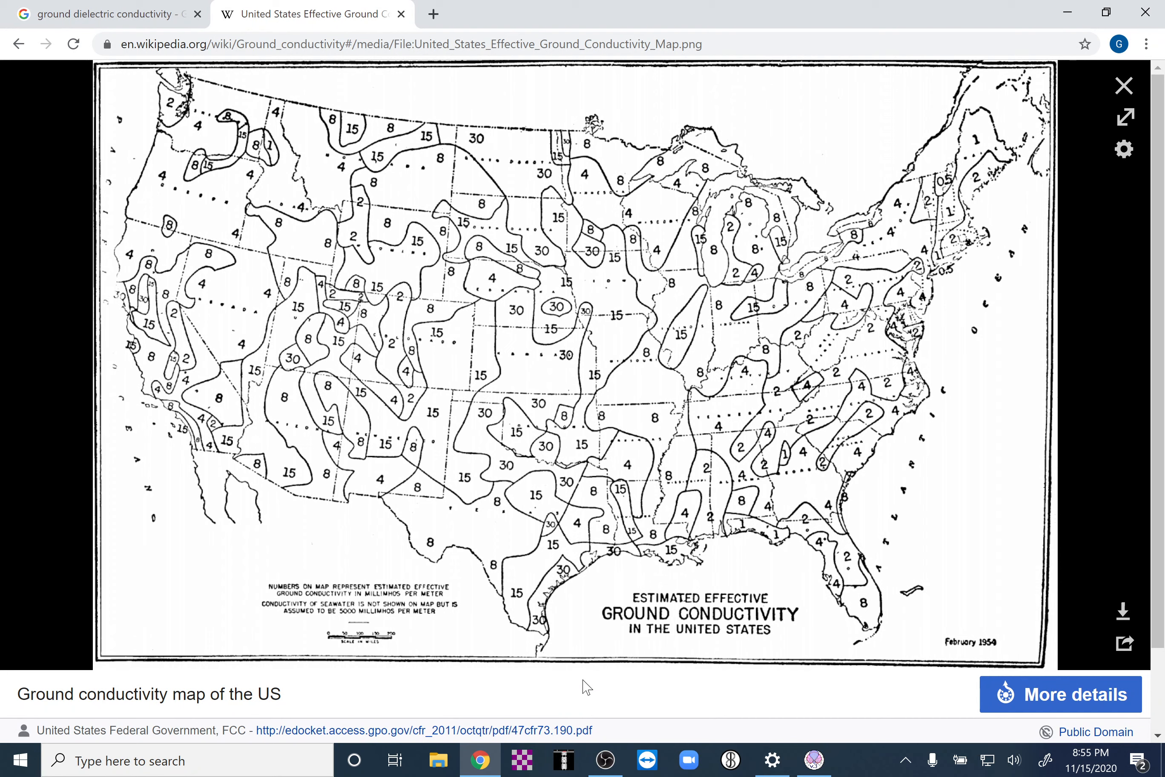
click(987, 650)
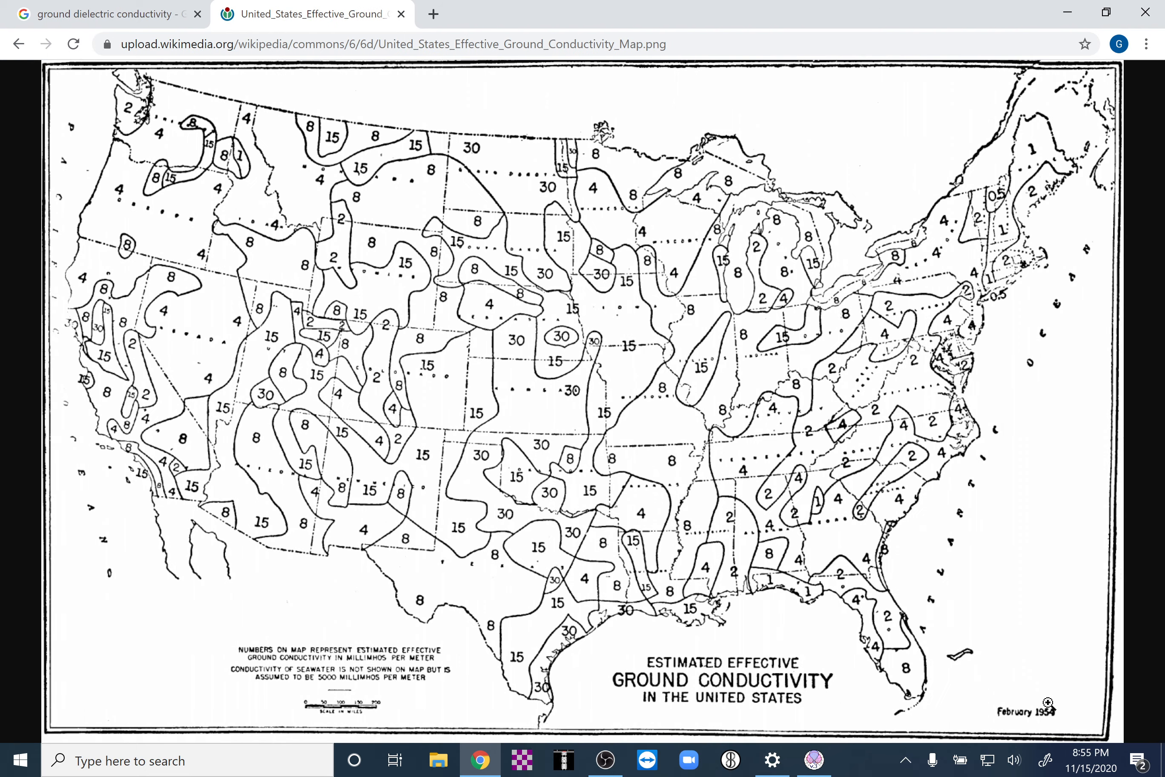
click(1056, 713)
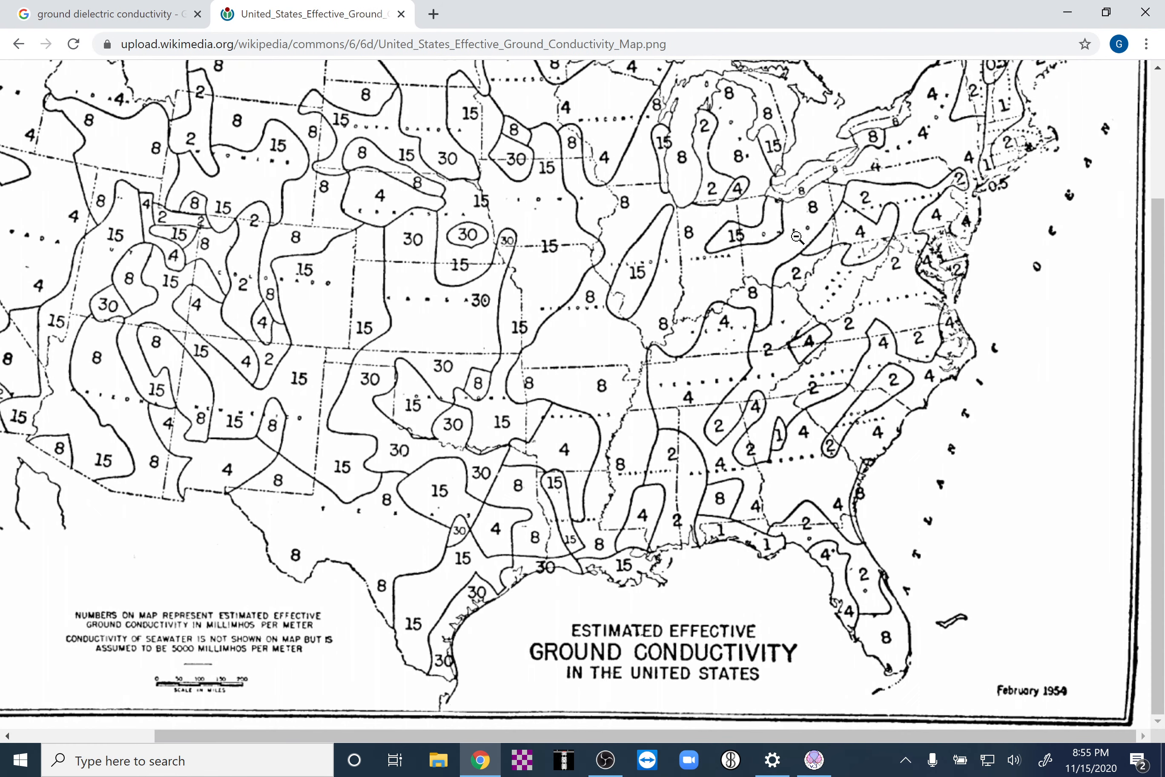
scroll(581, 240, up, 1)
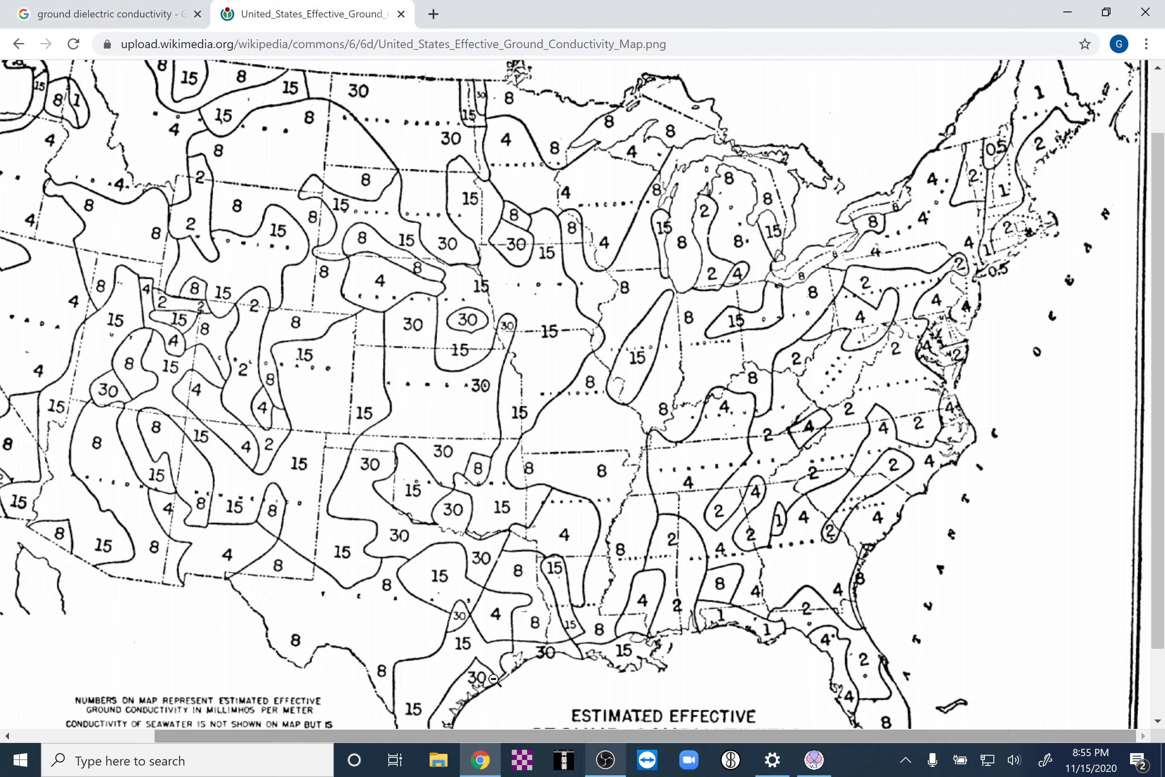
click(105, 7)
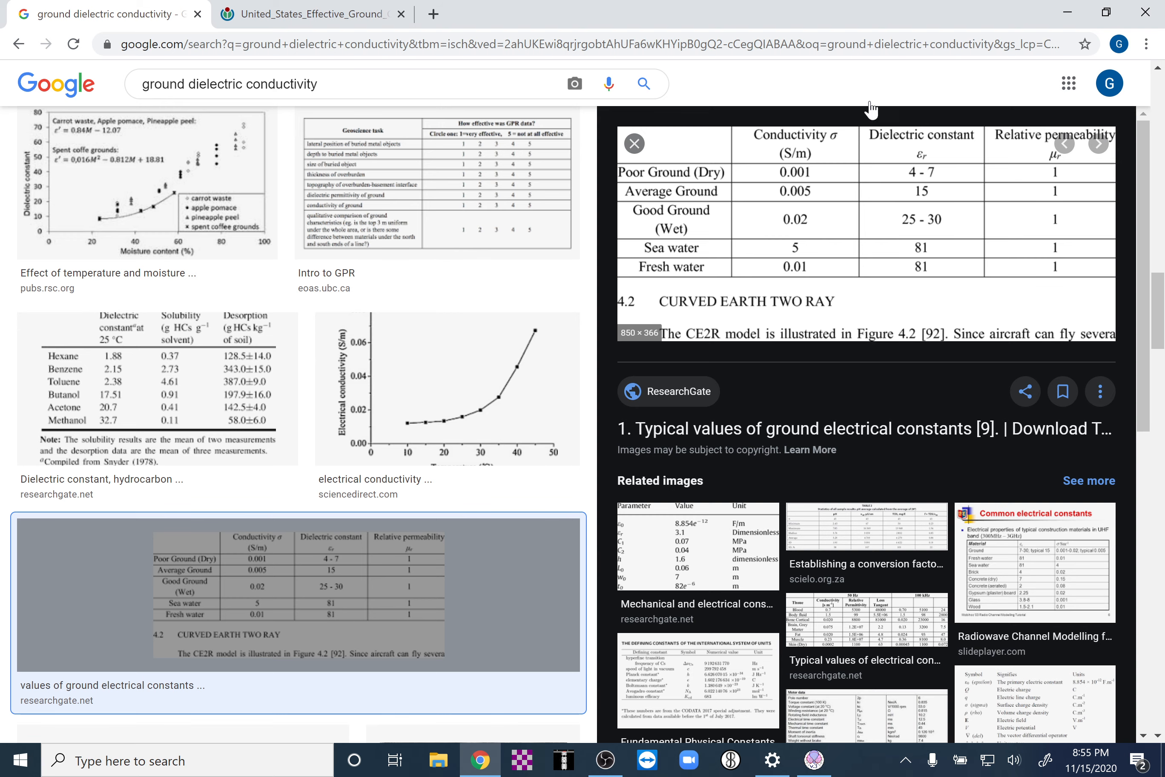
click(1065, 12)
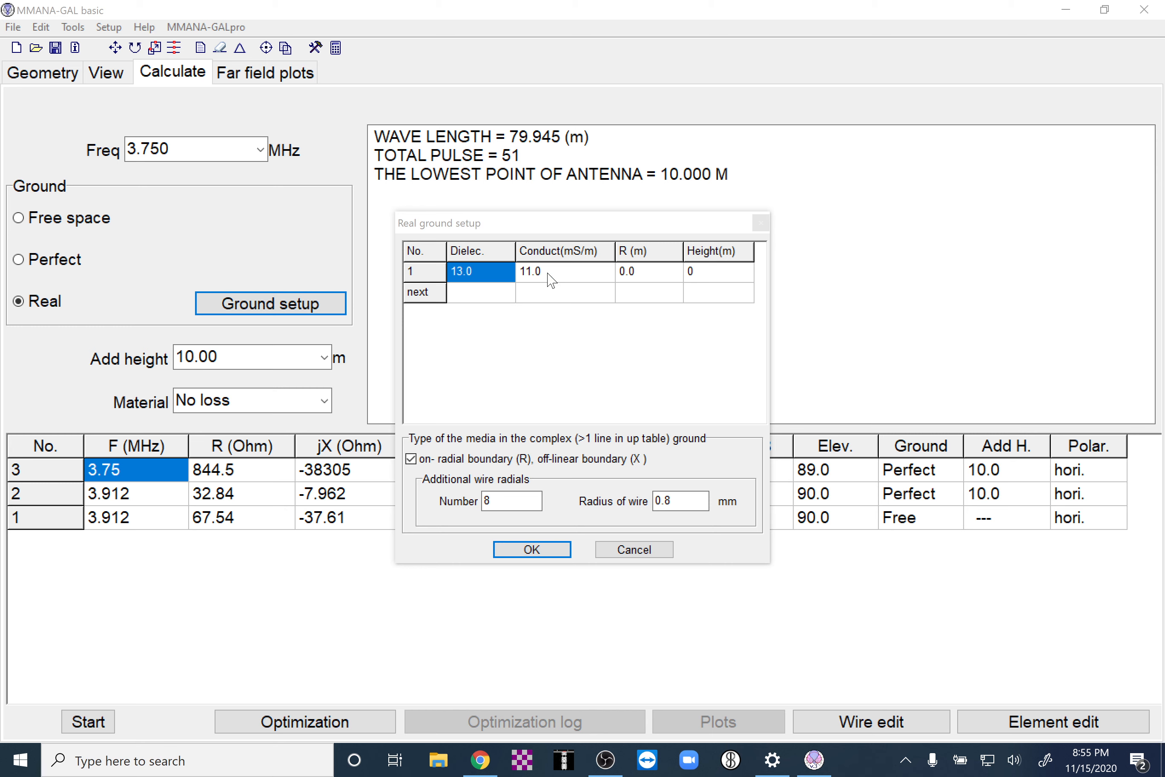
- Accept the real ground setup and calculate the dipole's impedance and far-field plots at 3.750 MHz
click(457, 477)
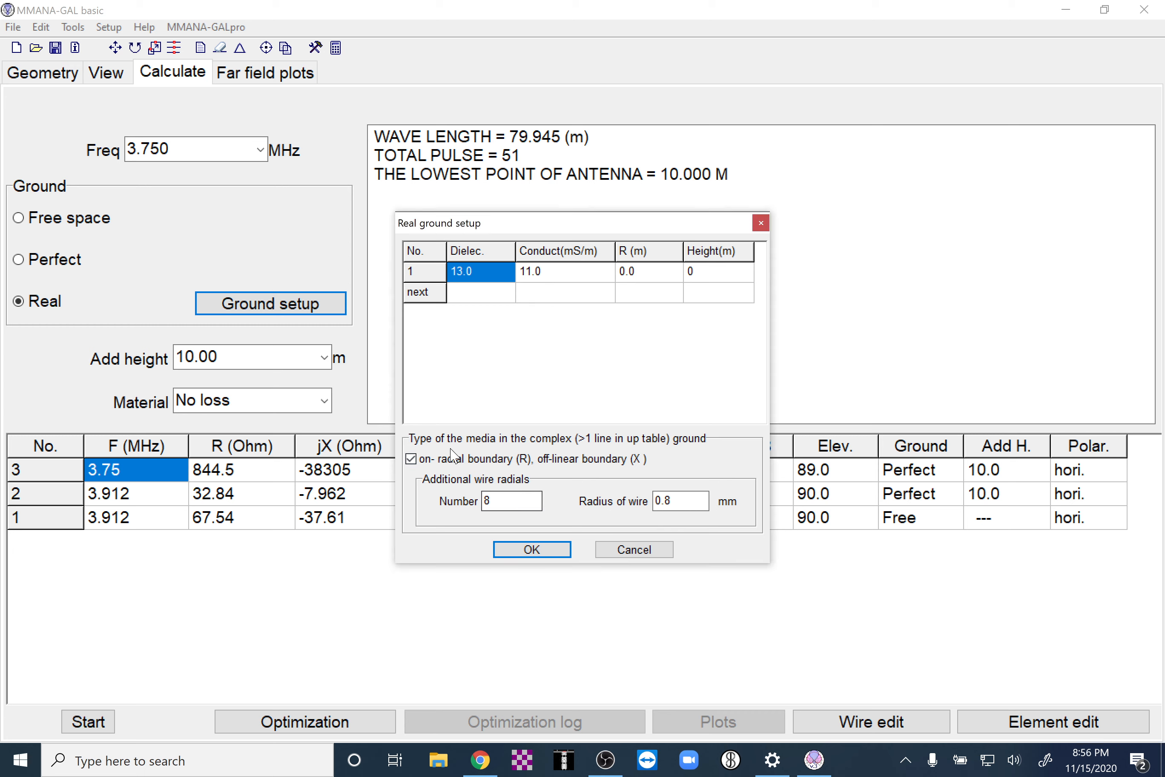
click(480, 466)
click(531, 549)
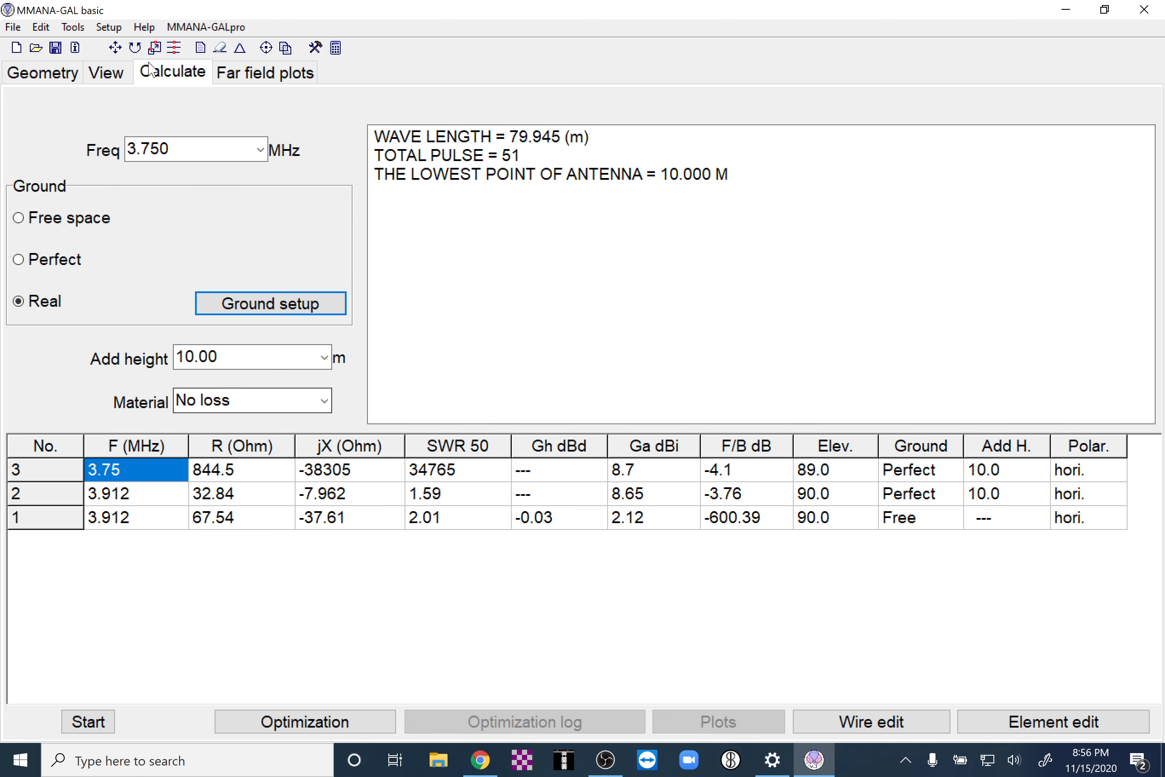
click(95, 721)
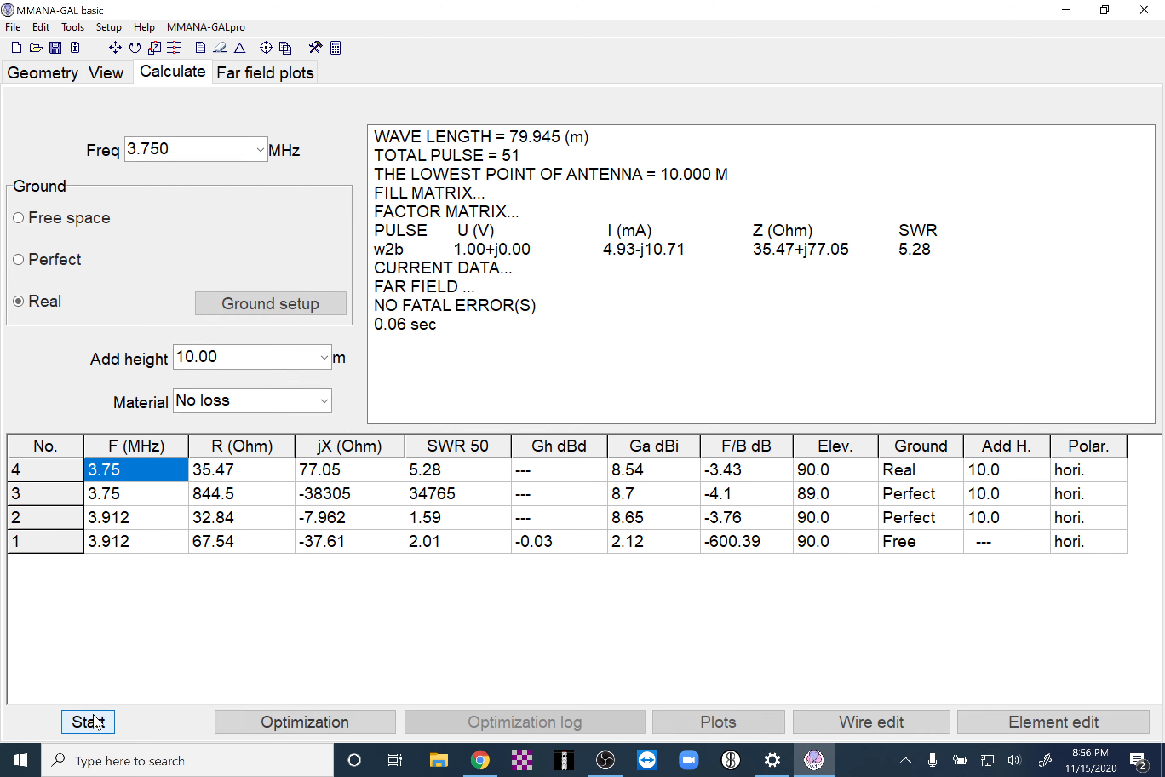
click(257, 83)
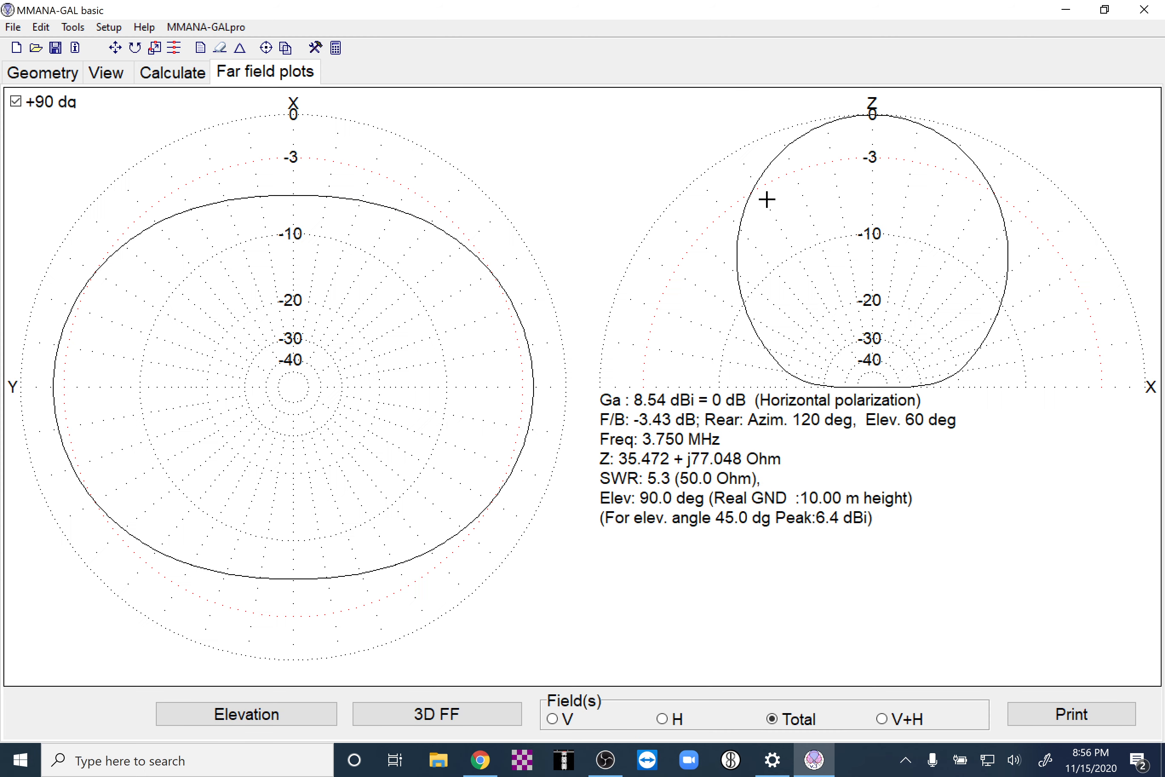
- Optimize all elements of the dipole at 3.750 MHz over real ground with the default goals, and discard the optimization log
click(76, 74)
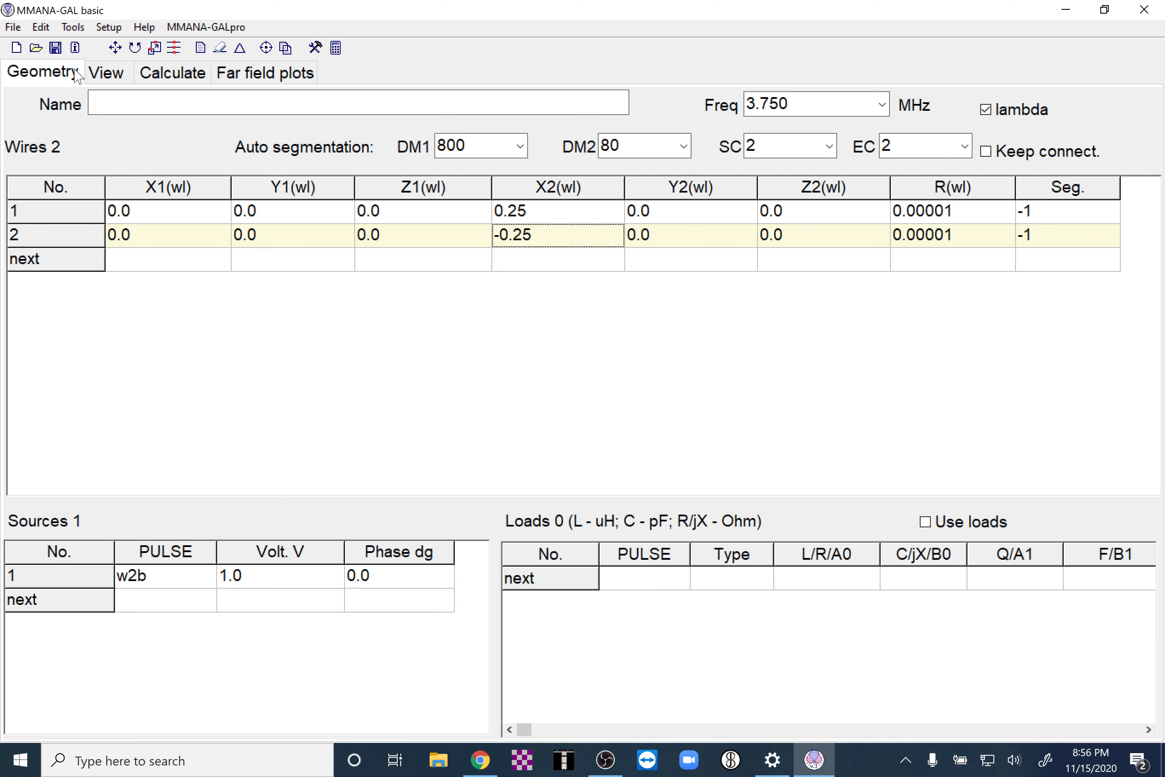
click(171, 74)
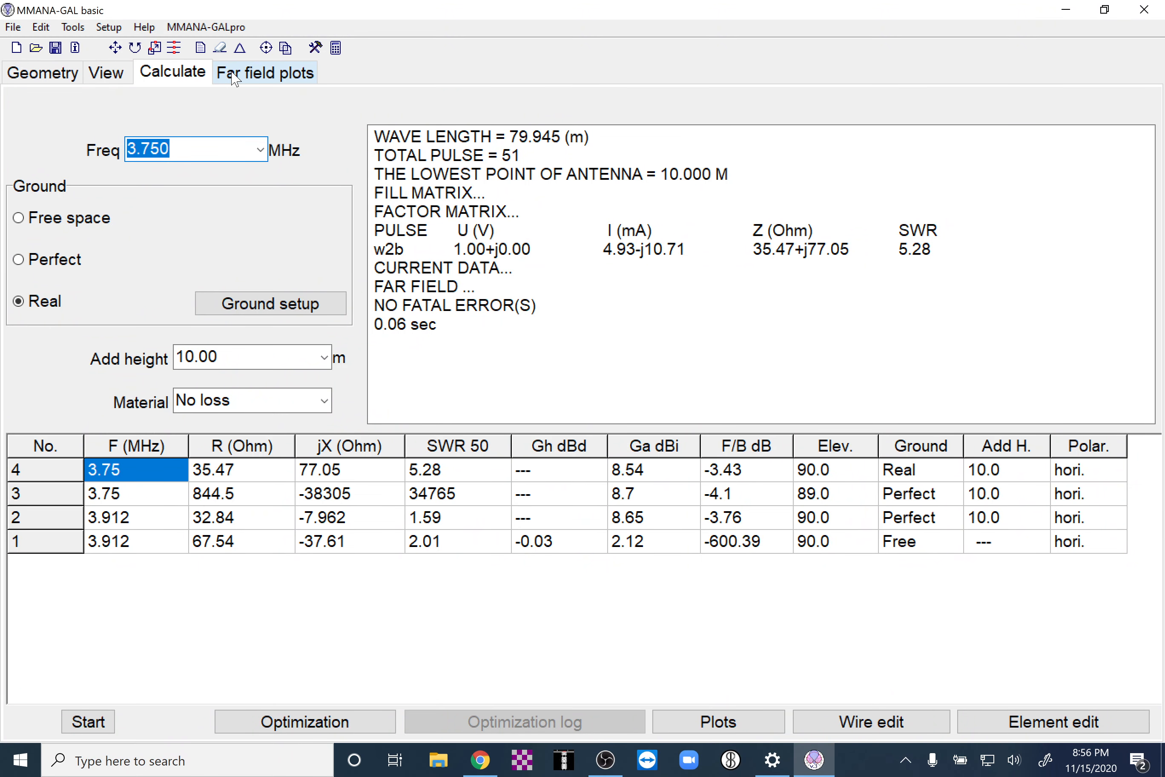
click(53, 78)
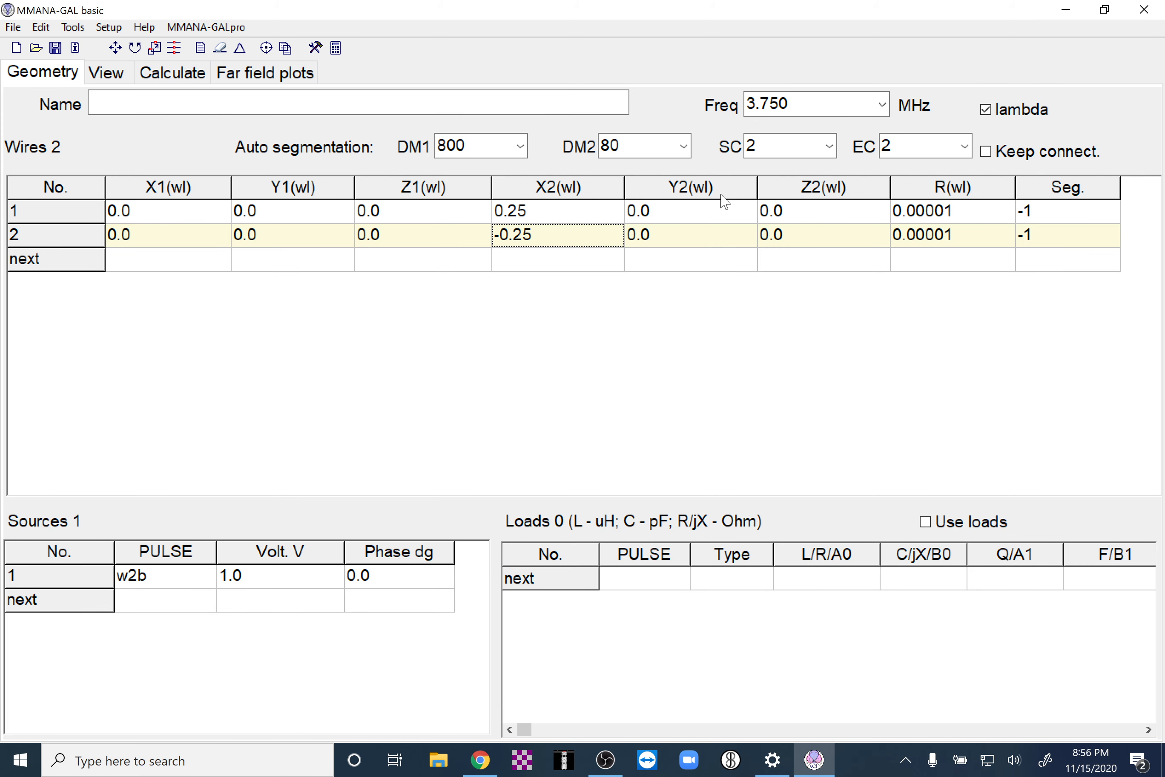
click(150, 76)
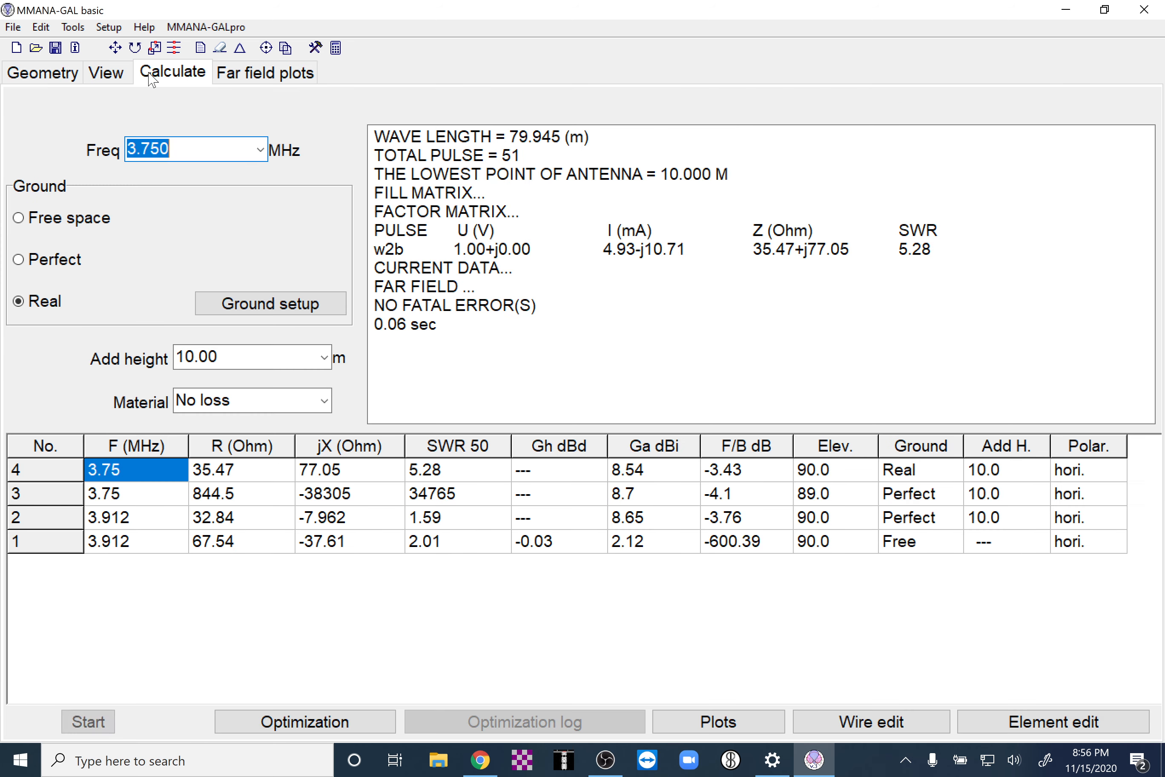
click(353, 725)
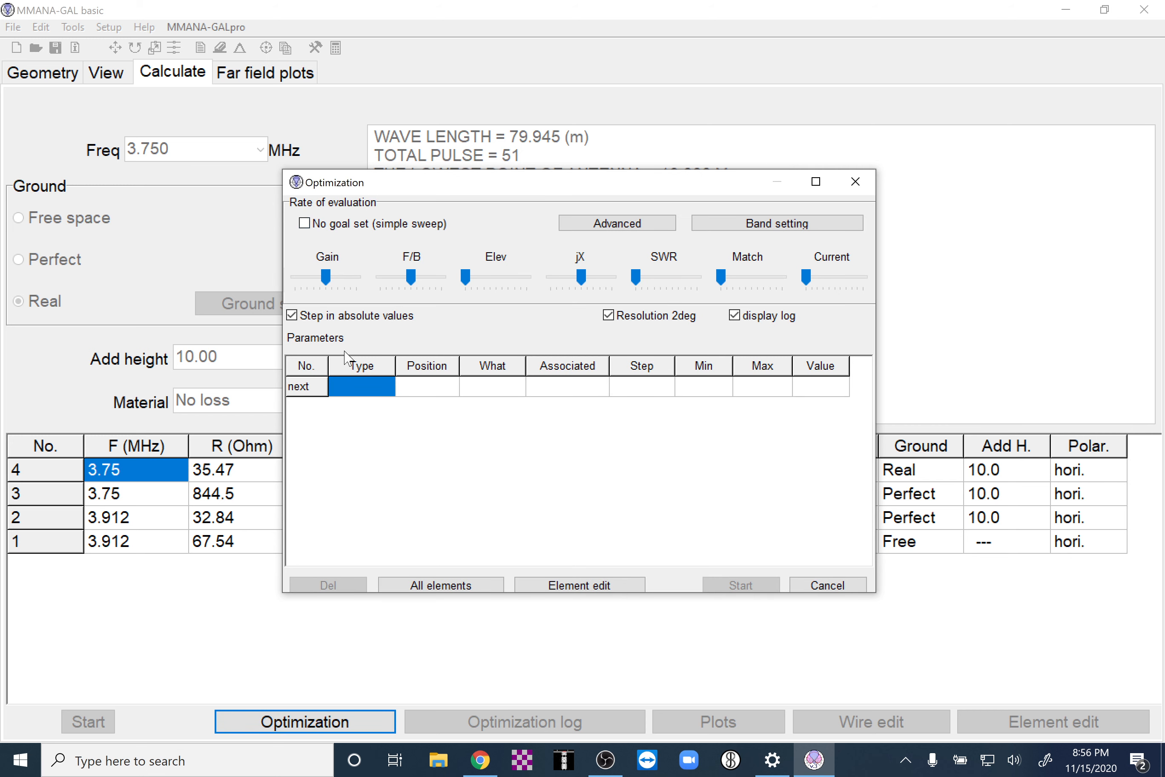
click(461, 584)
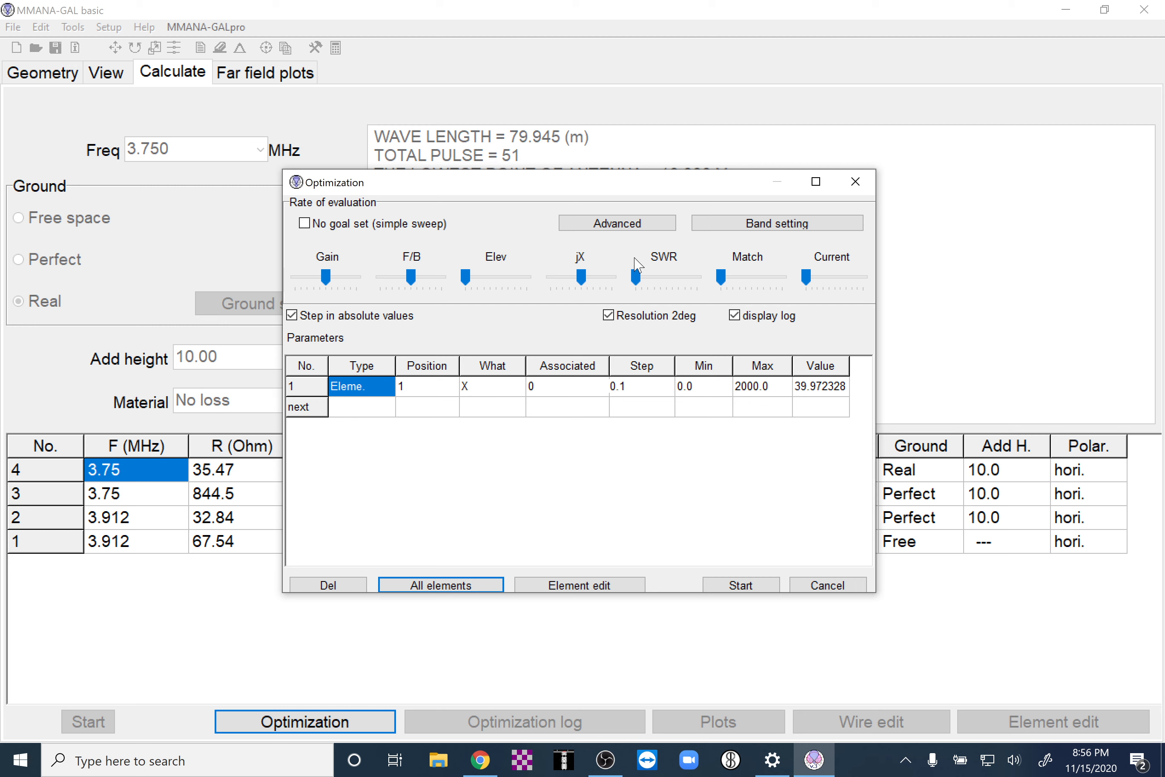
click(737, 584)
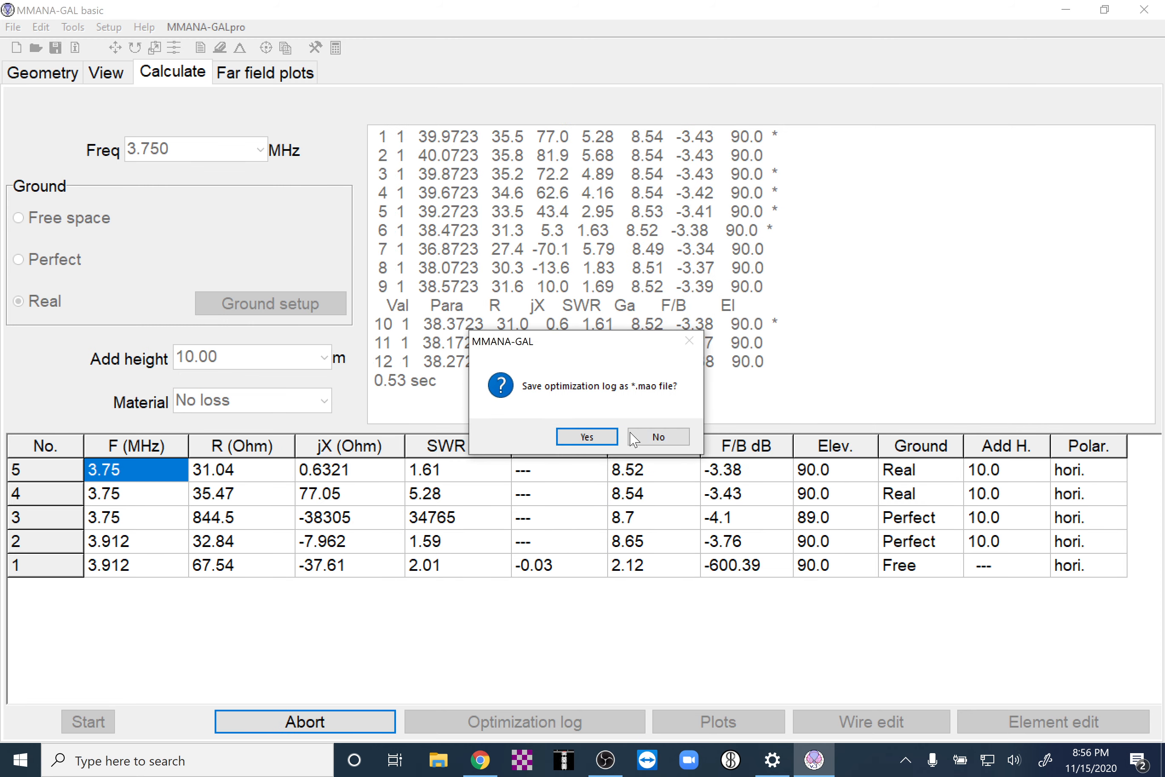
click(632, 437)
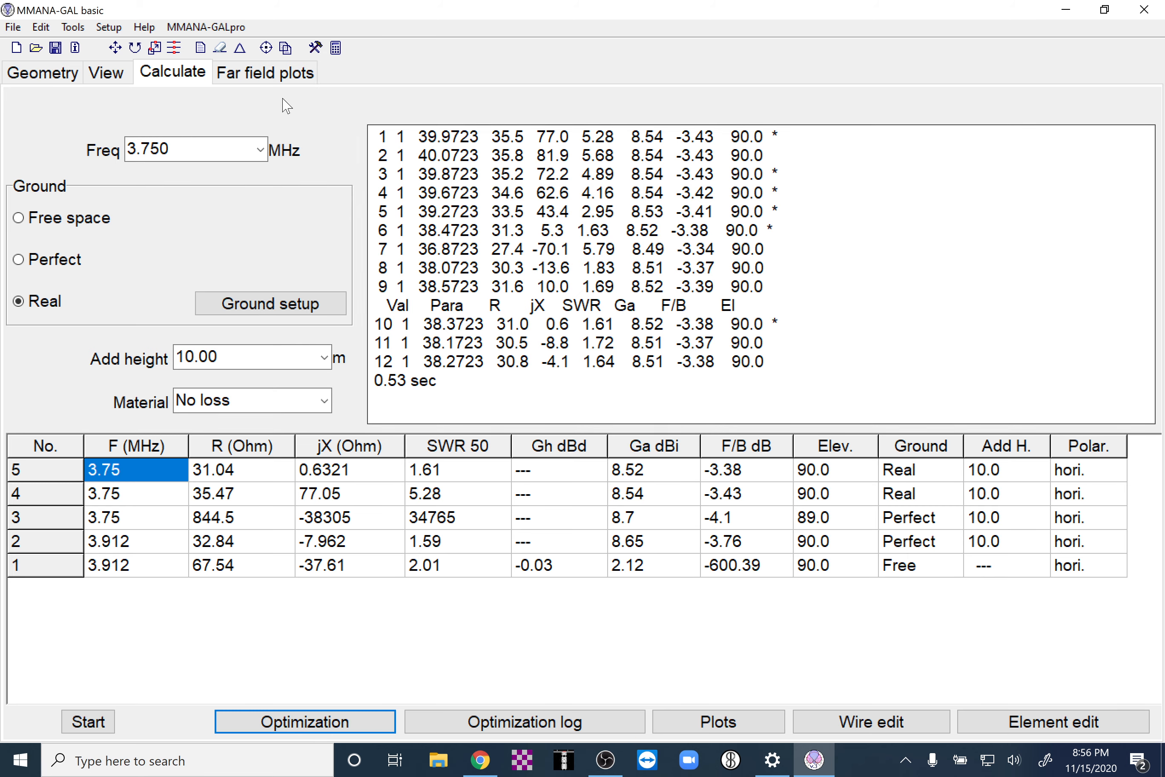
- Recalculate the optimized dipole over real ground and inspect its far-field plots
click(254, 77)
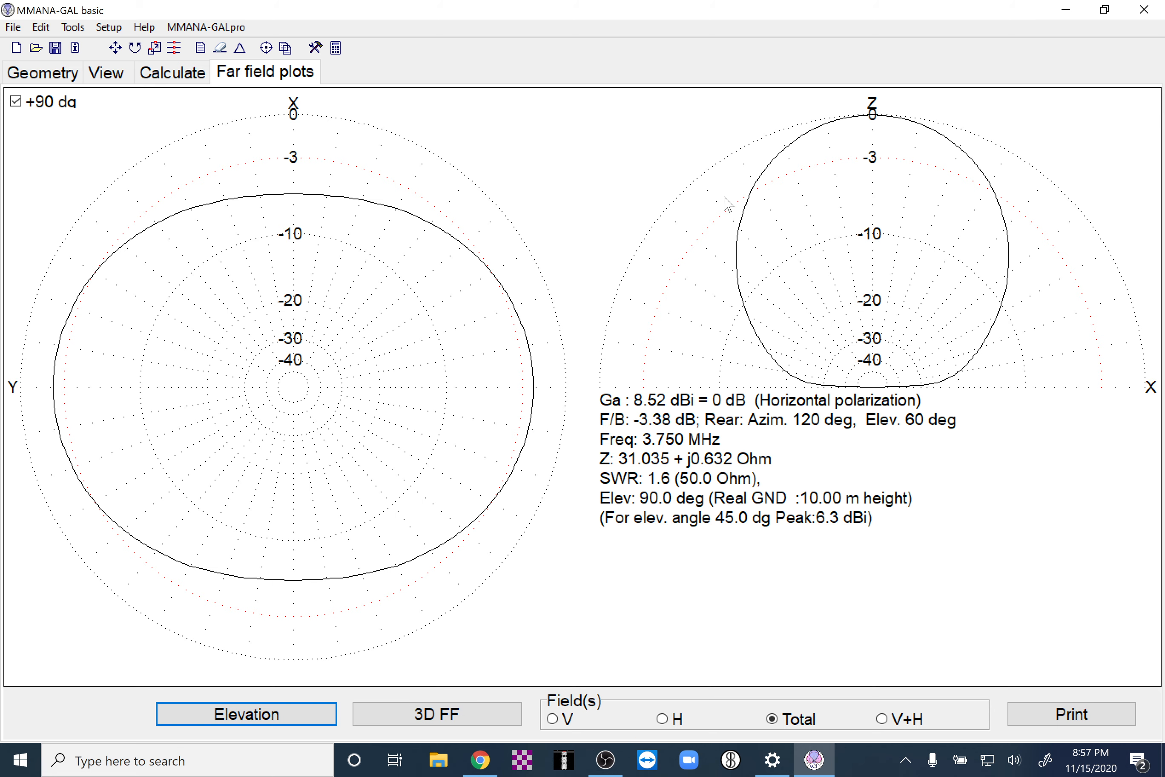
click(175, 74)
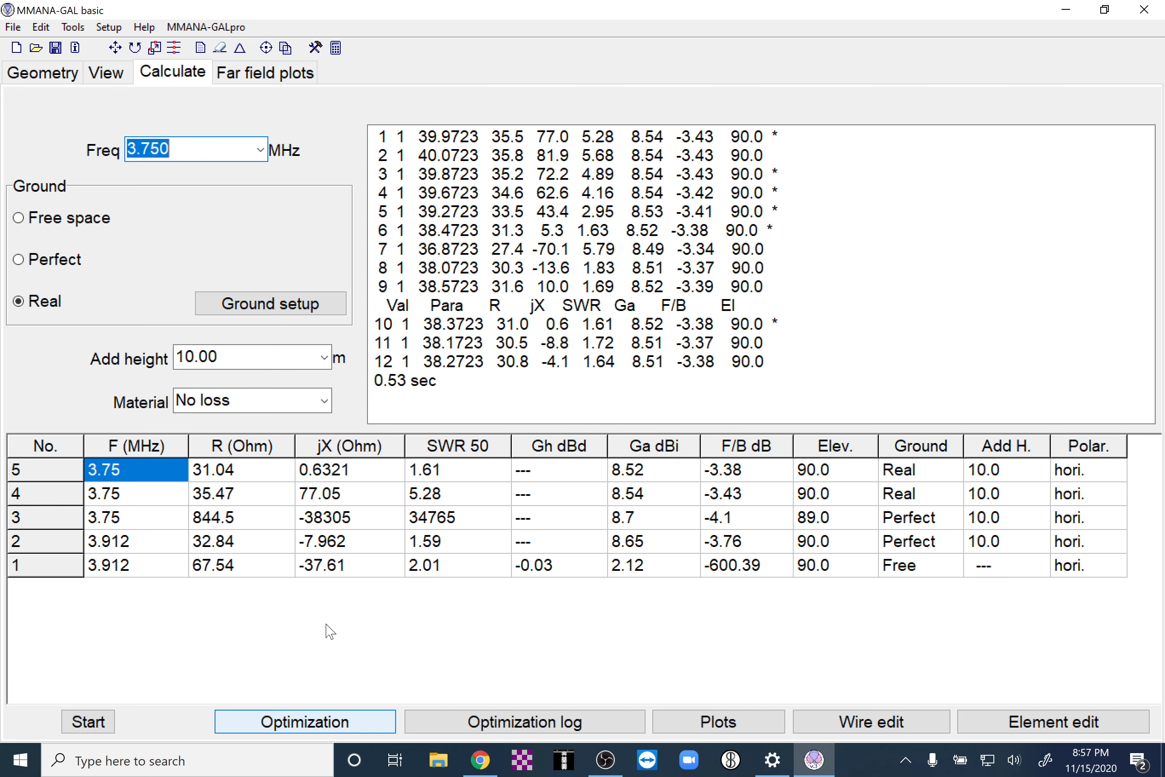
click(96, 727)
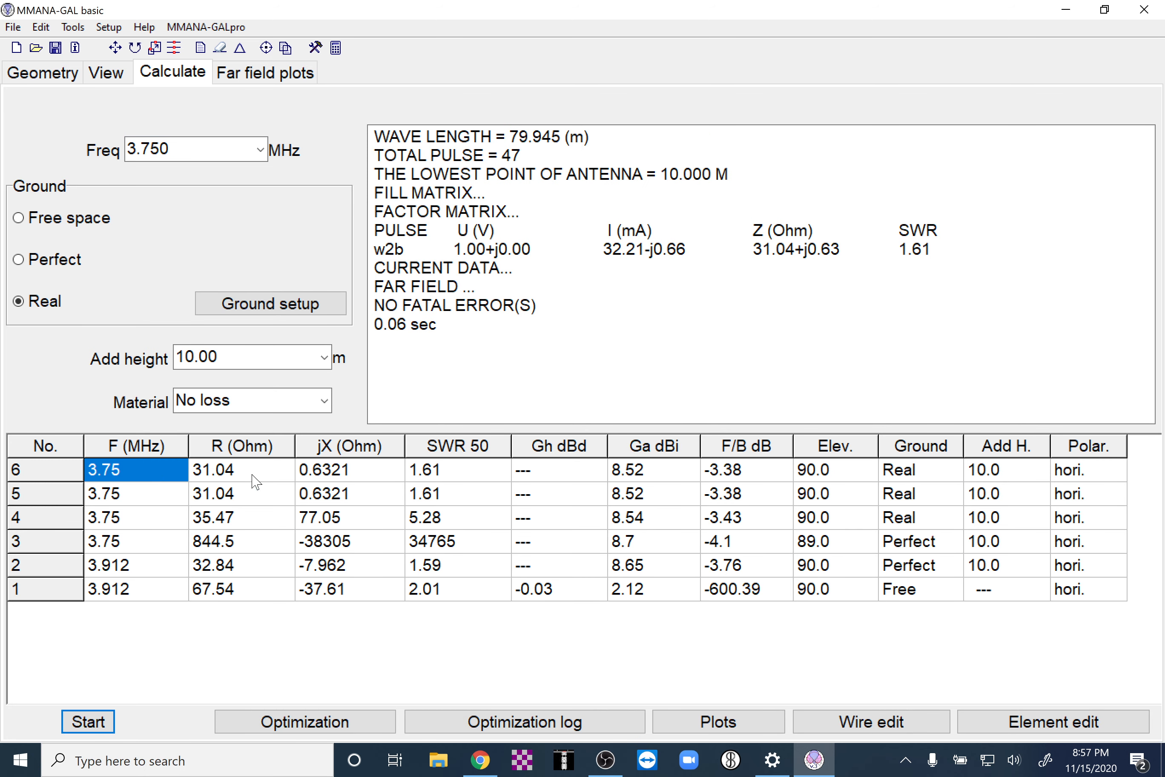
click(241, 73)
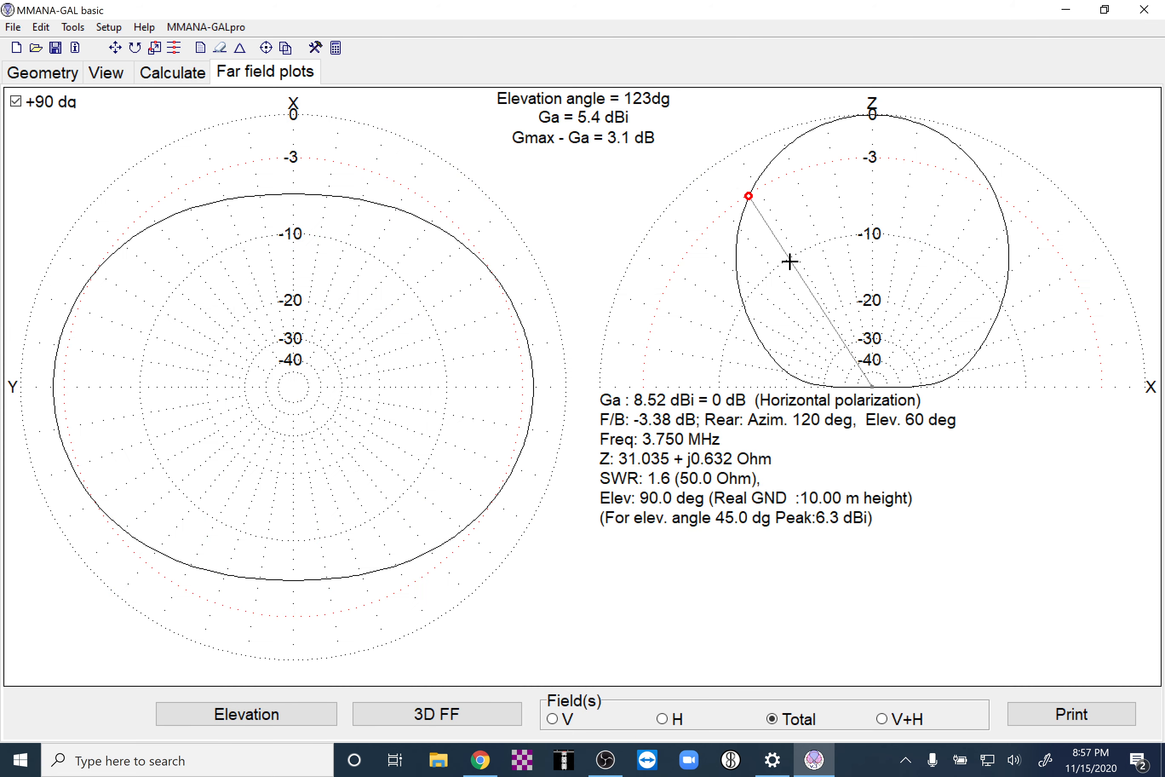
- Examine the optimized wire lengths and calculated impedance, and read the gain straight up on the elevation plot
click(170, 76)
click(56, 81)
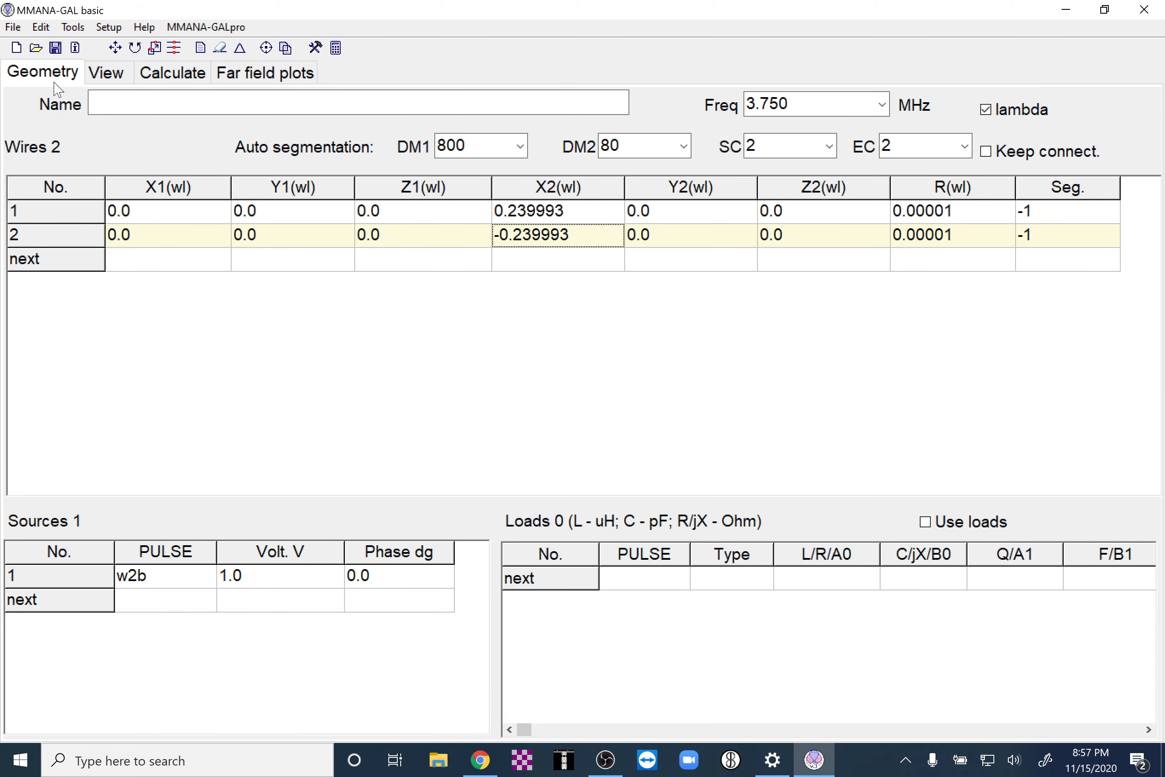
click(170, 72)
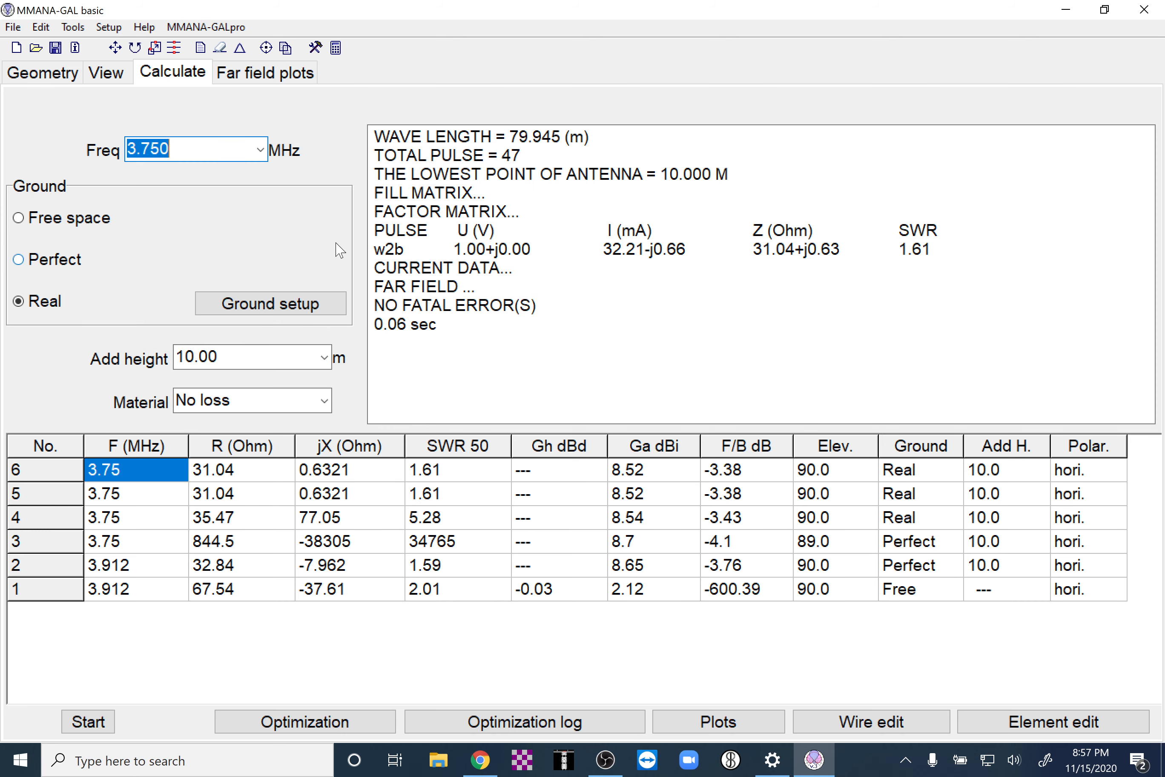
click(254, 74)
drag(852, 215, 869, 203)
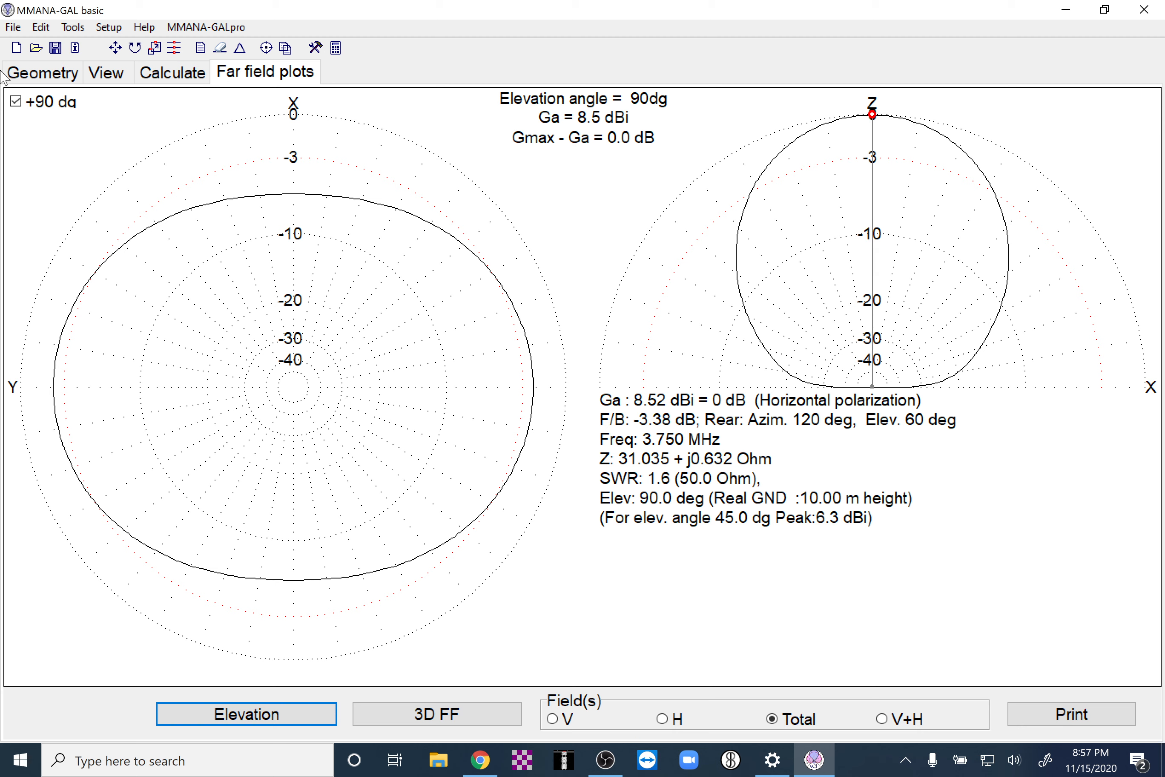
- Open a second MMANA-GAL window and add a first wire to its empty geometry
right_click(818, 765)
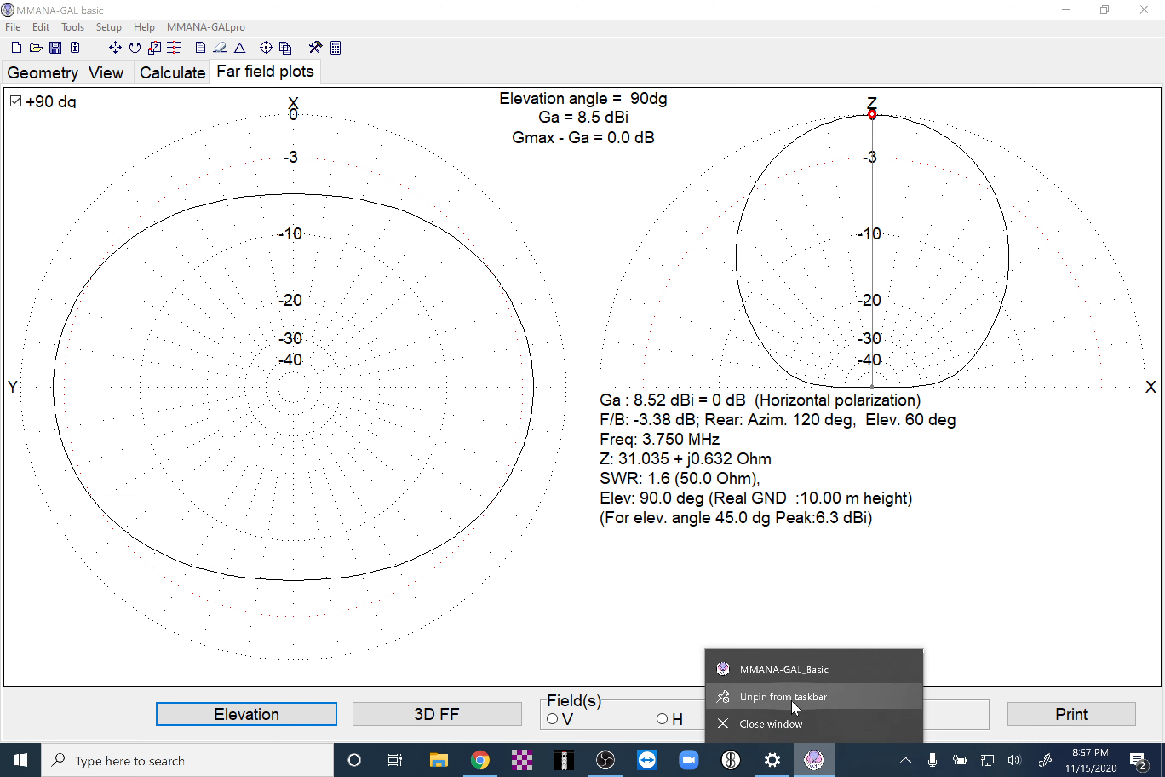
click(806, 668)
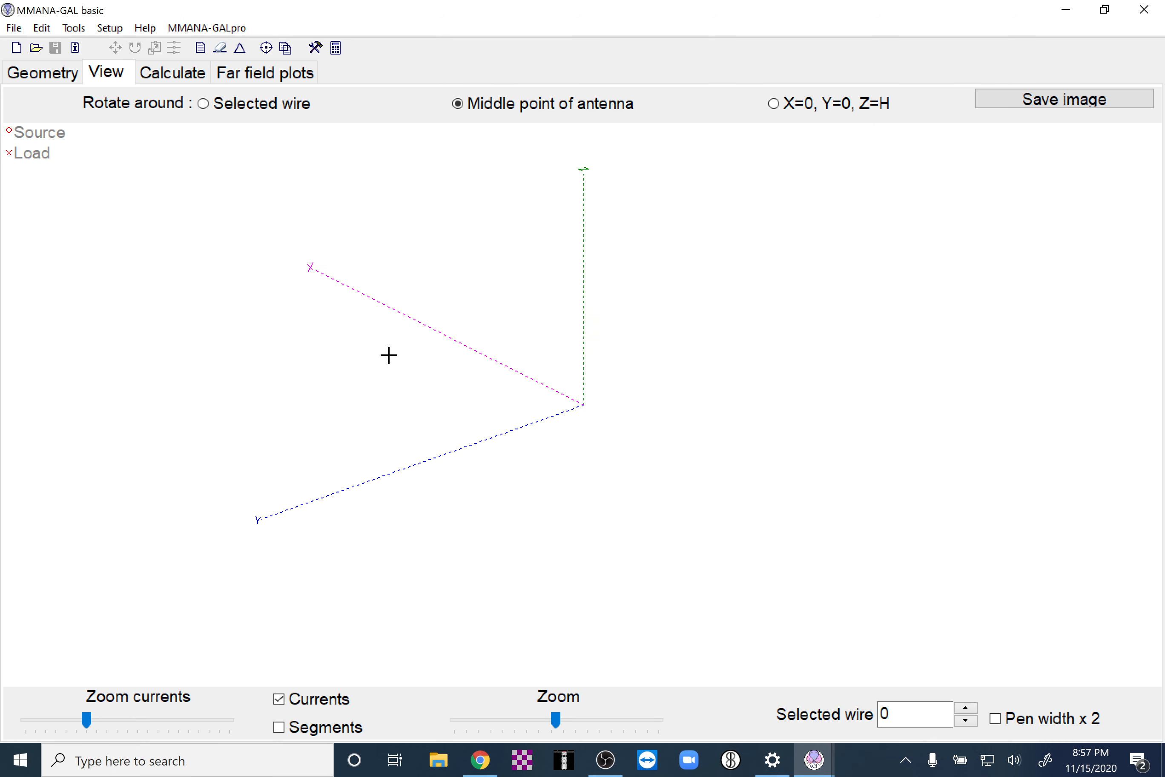
click(60, 76)
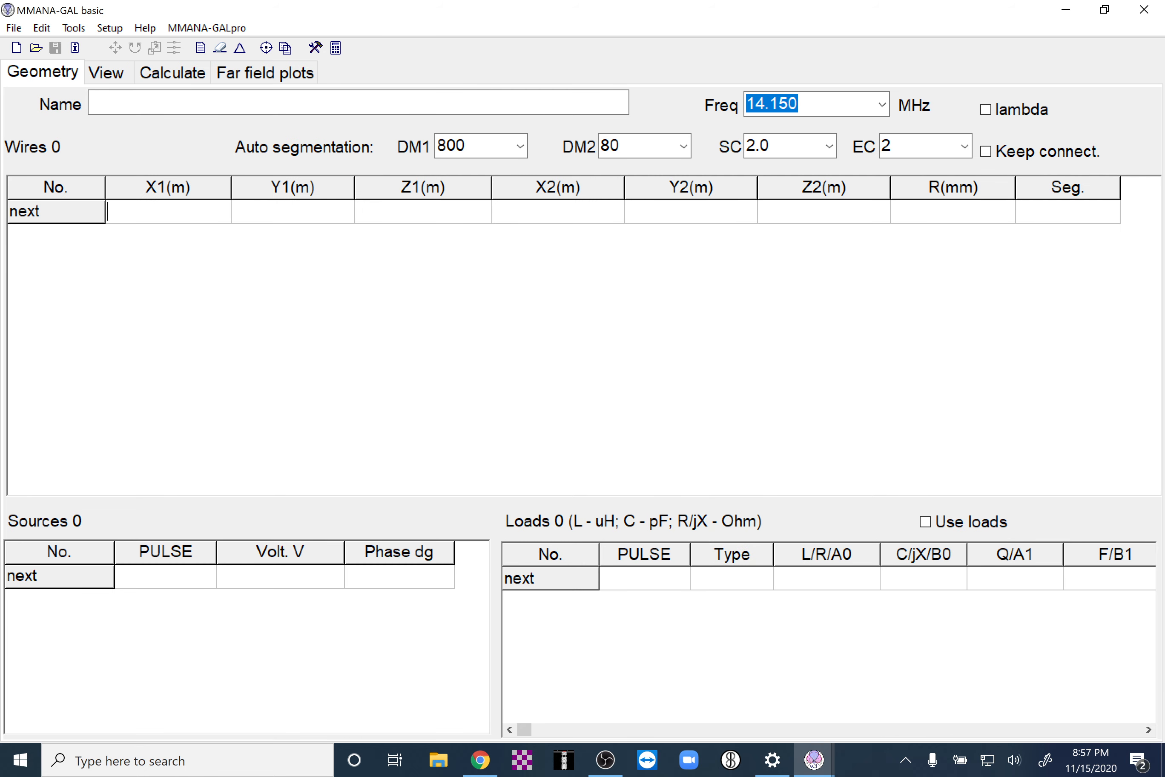
key(Return)
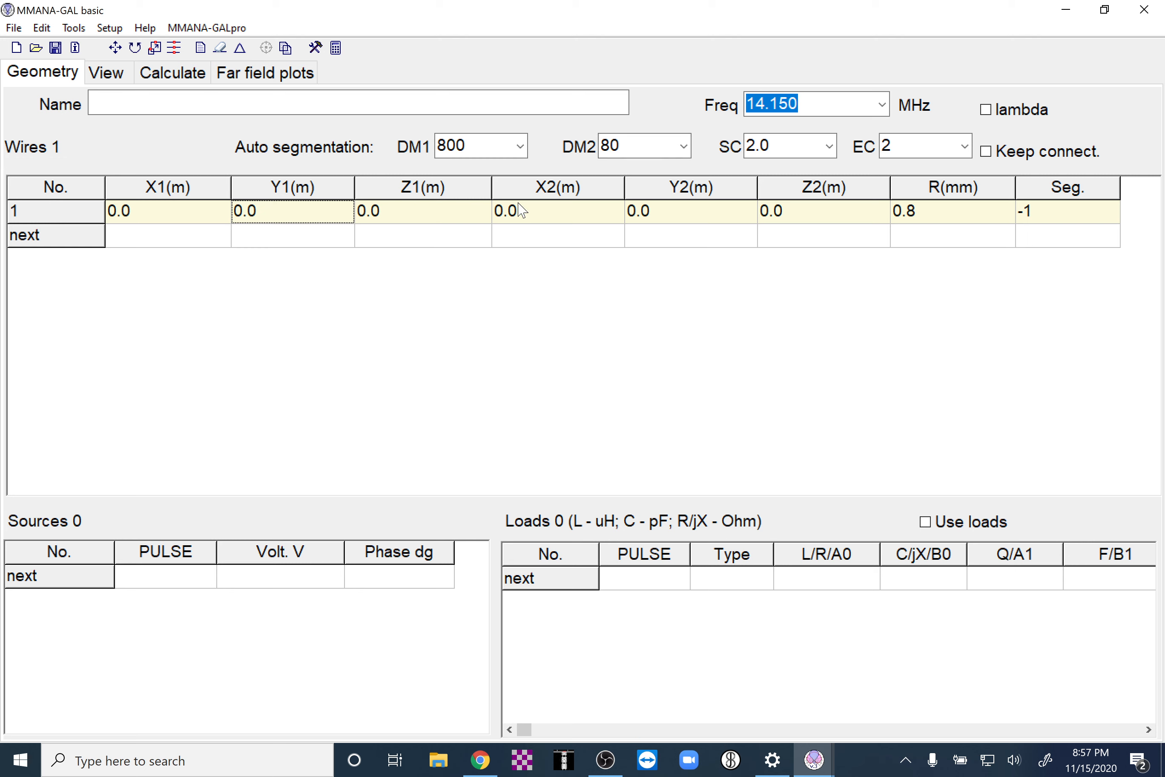
- Set the end coordinate Z2 of the new wire to 0.25 m
click(799, 210)
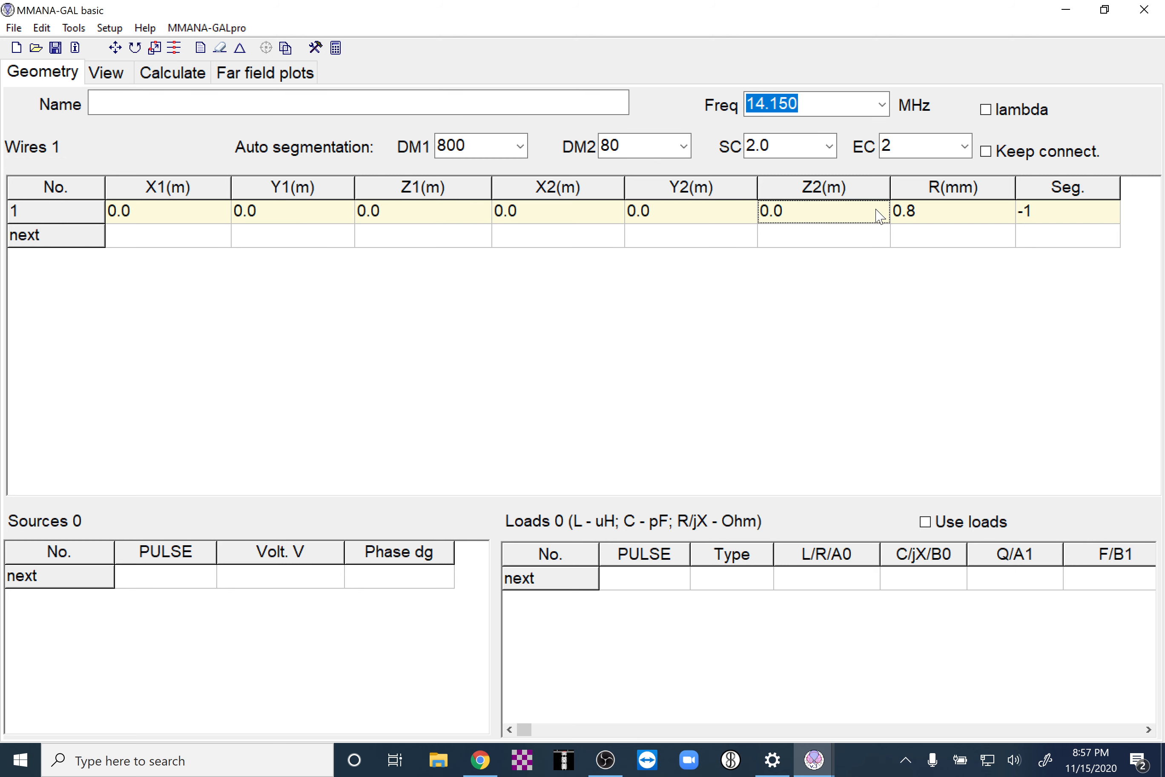
text(.25)
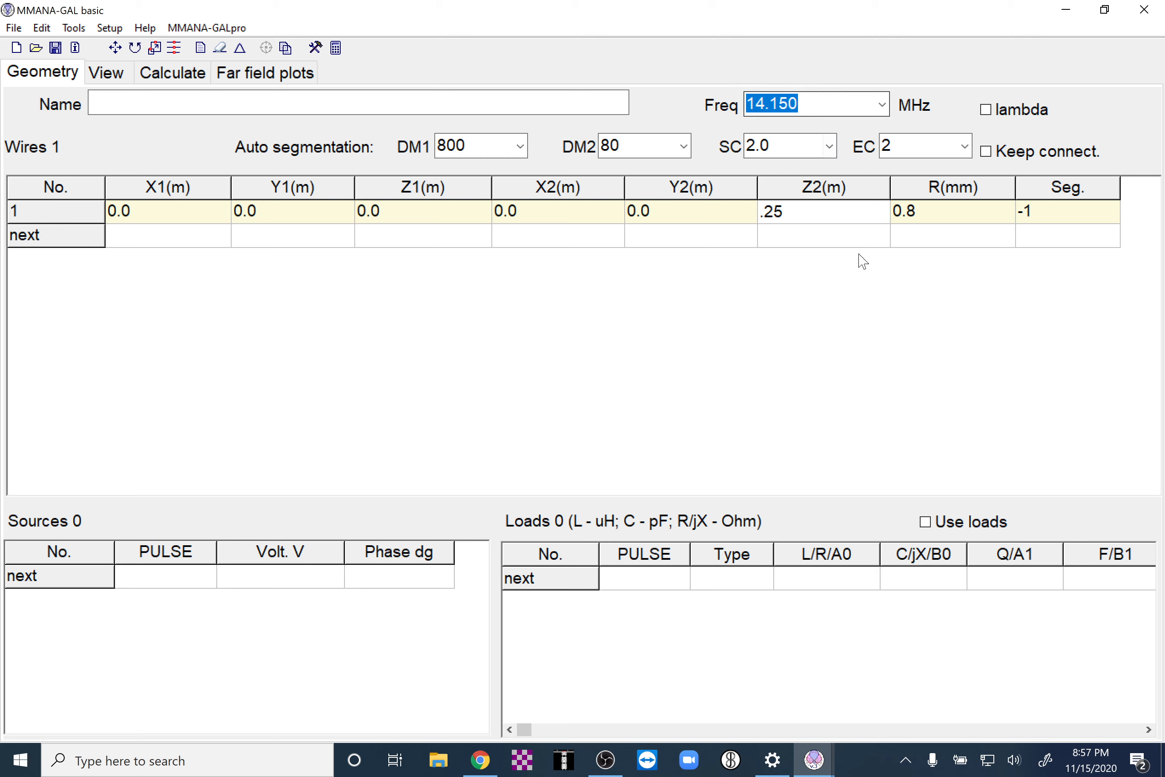
key(Return)
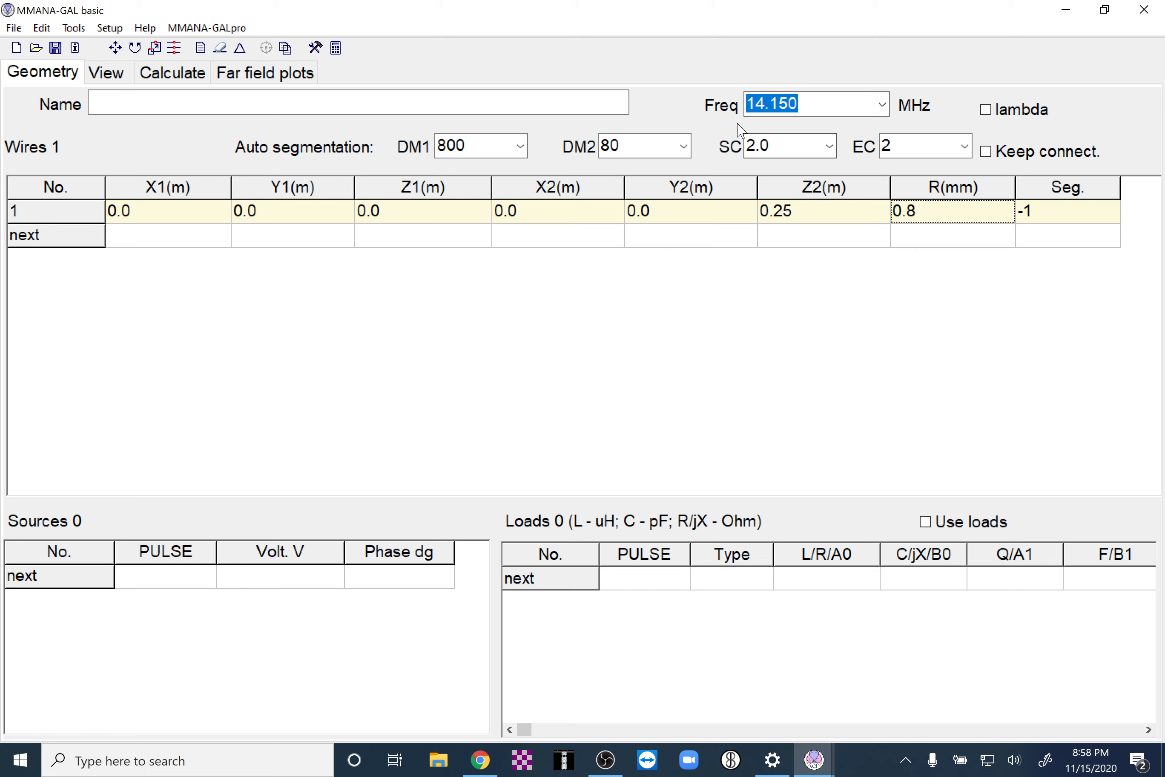
- Set the model's frequency to 3.750 MHz and express the dimensions in wavelengths
click(882, 105)
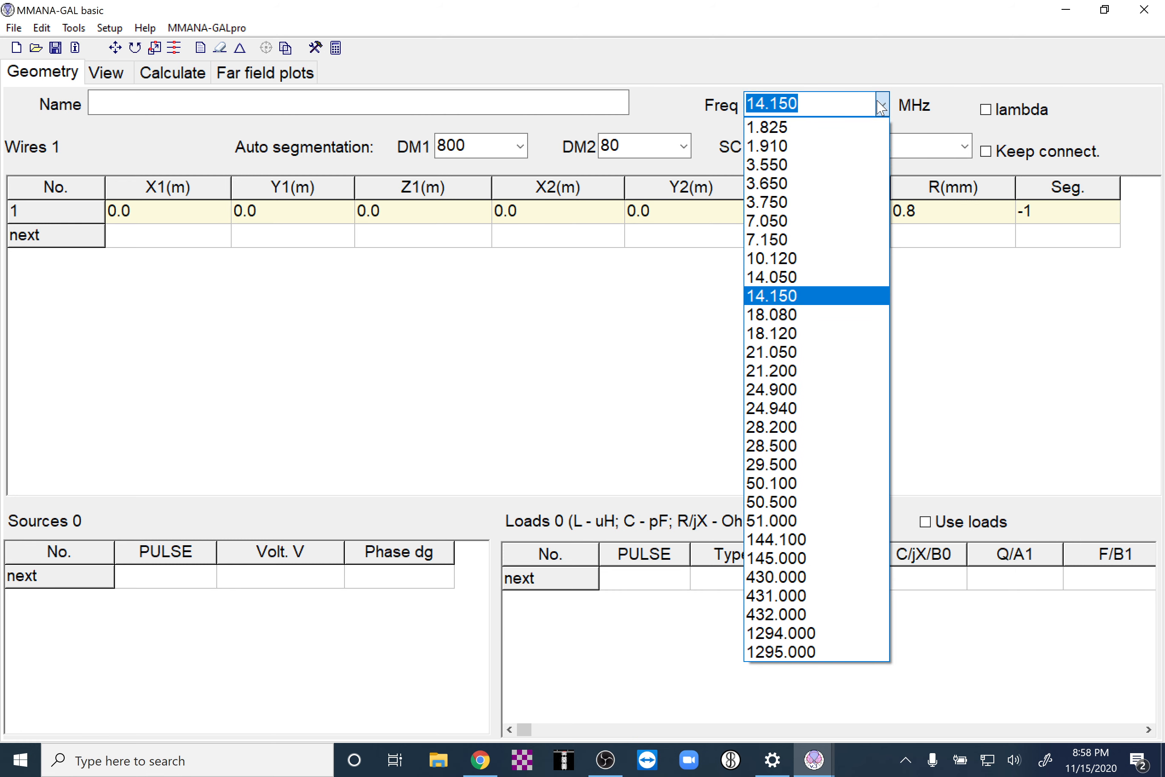
click(781, 210)
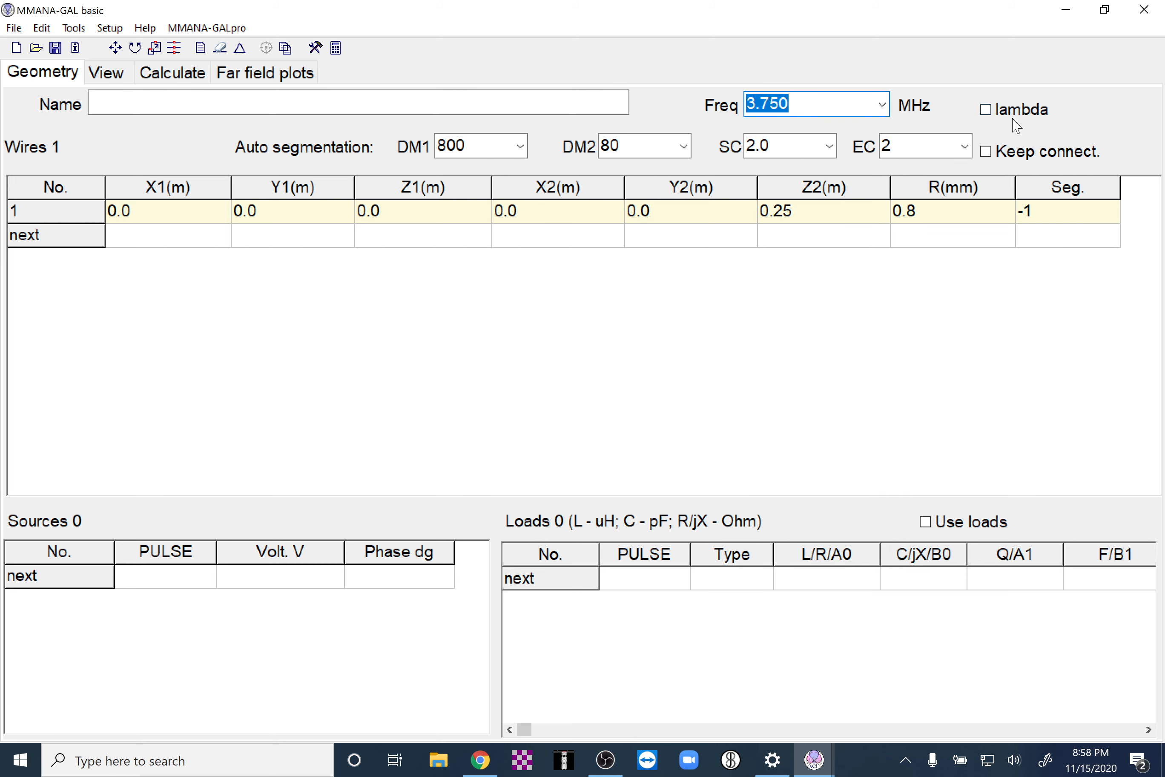
click(985, 110)
- Set the wire's Z2 to 0.25 wavelength and check the vertical wire in a reduced antenna view
click(848, 210)
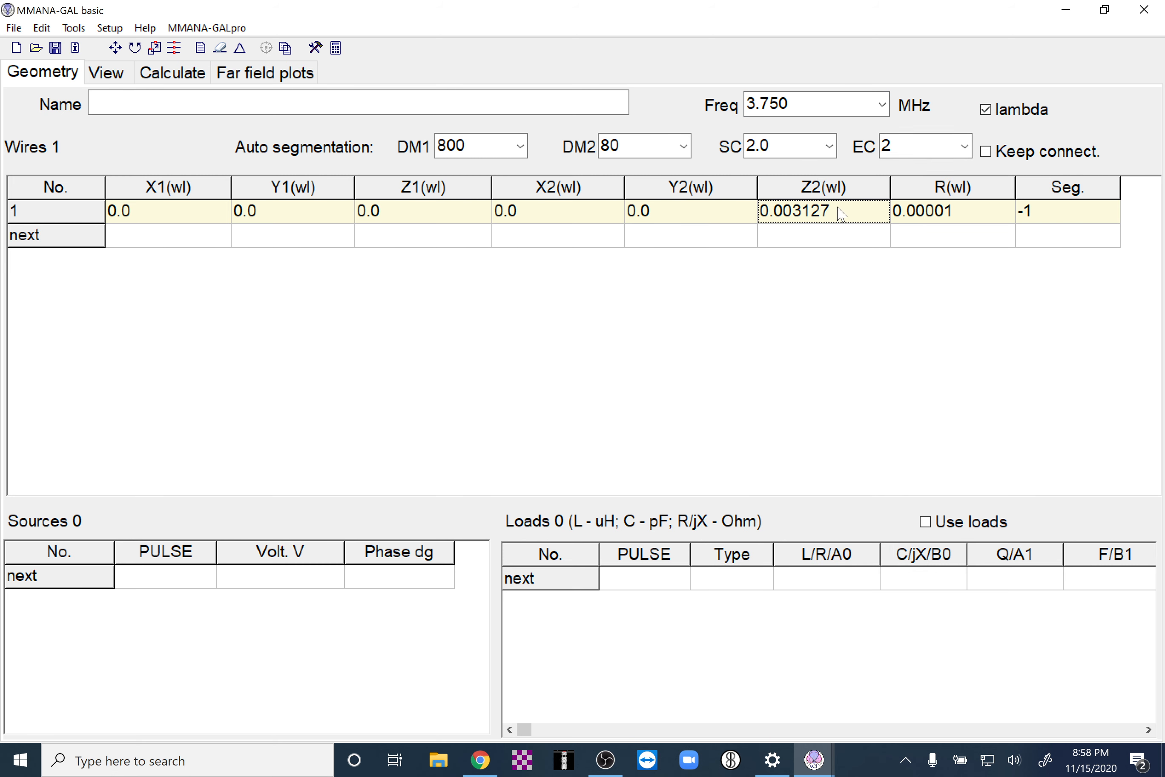
click(841, 215)
key(BackSpace)
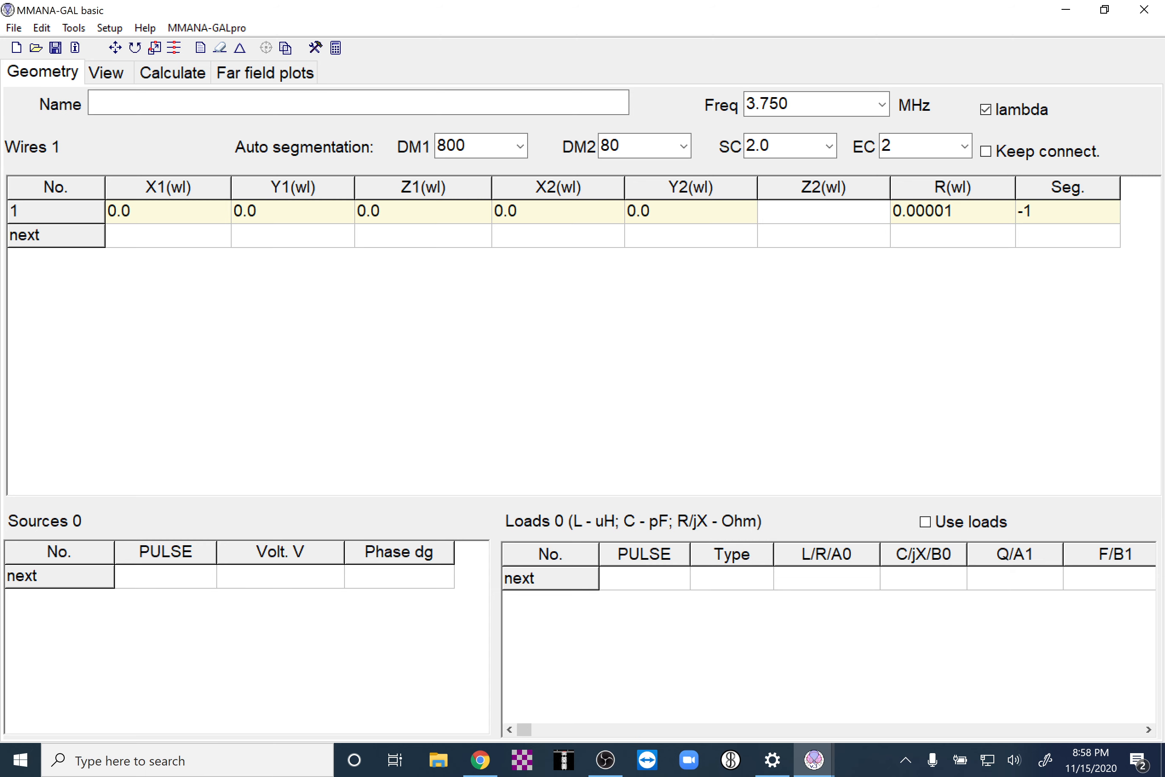
text(0.25)
key(Return)
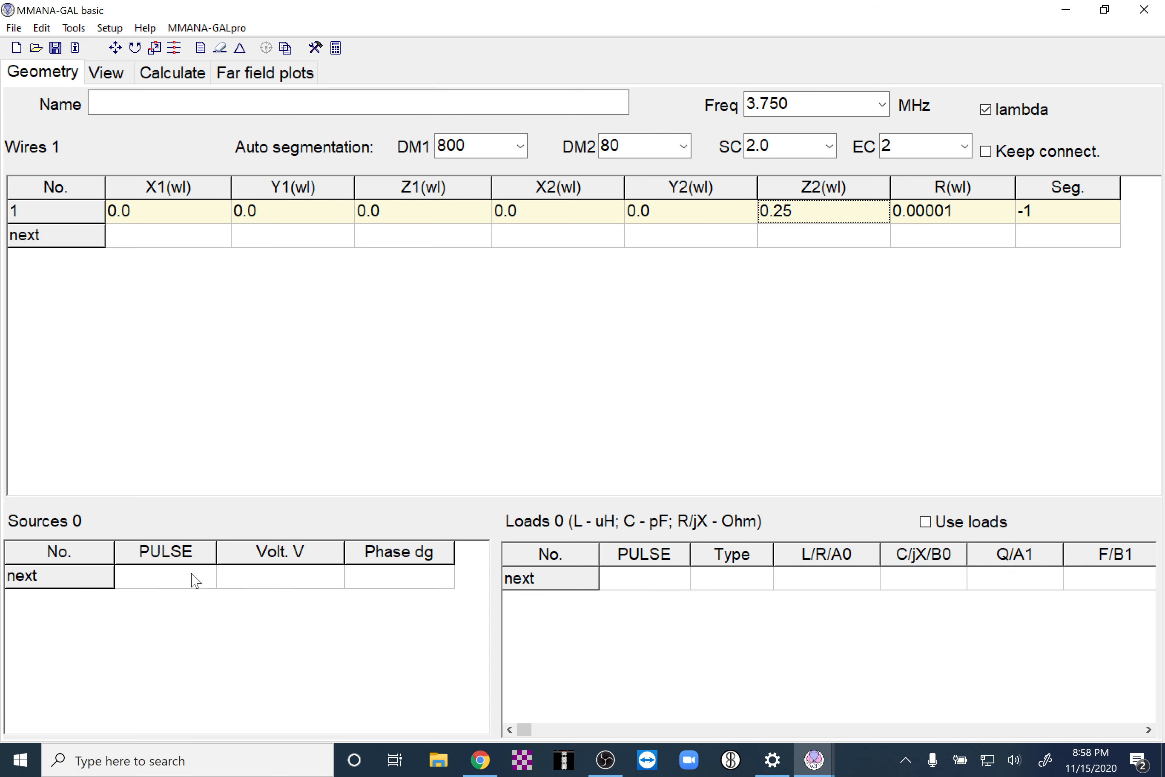
click(106, 74)
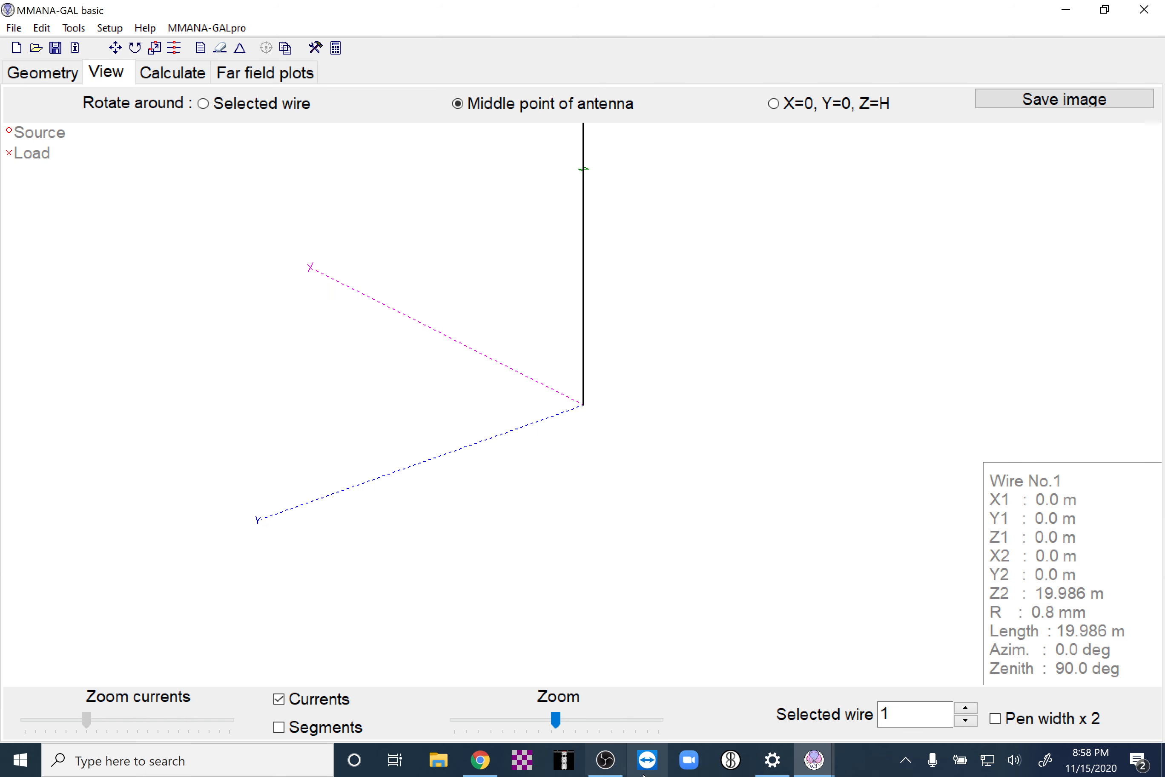
drag(555, 720, 543, 721)
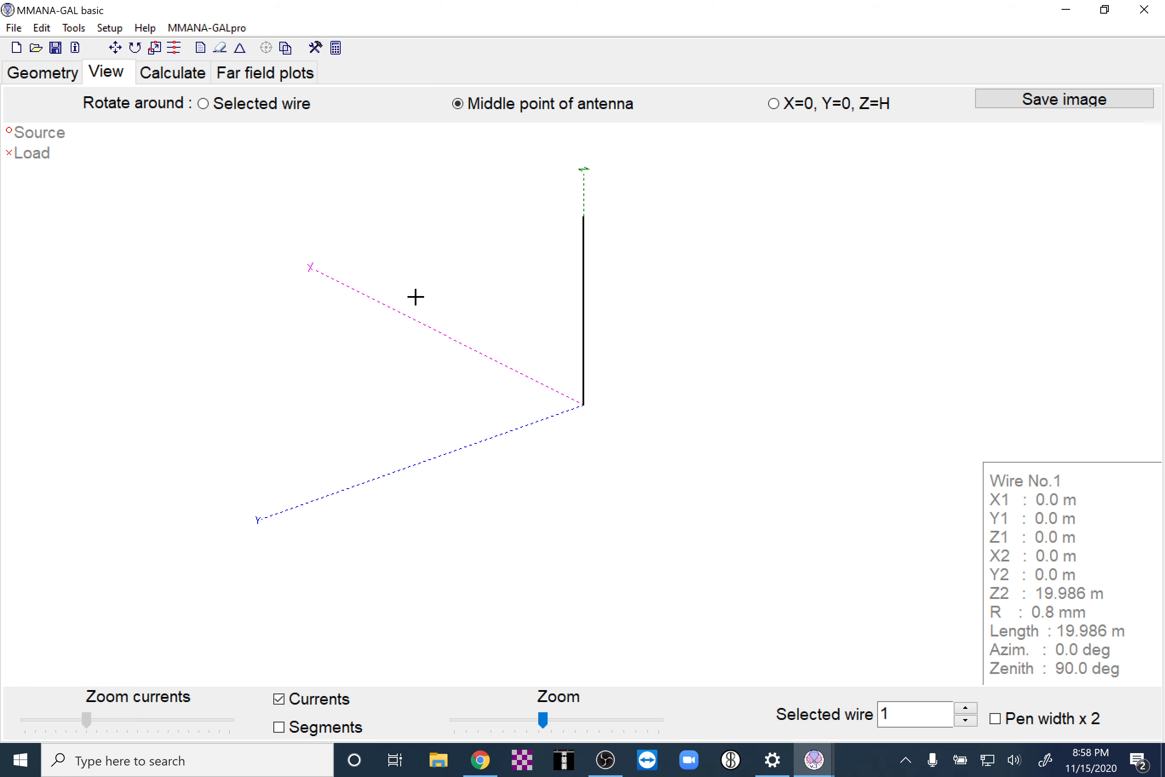
click(60, 74)
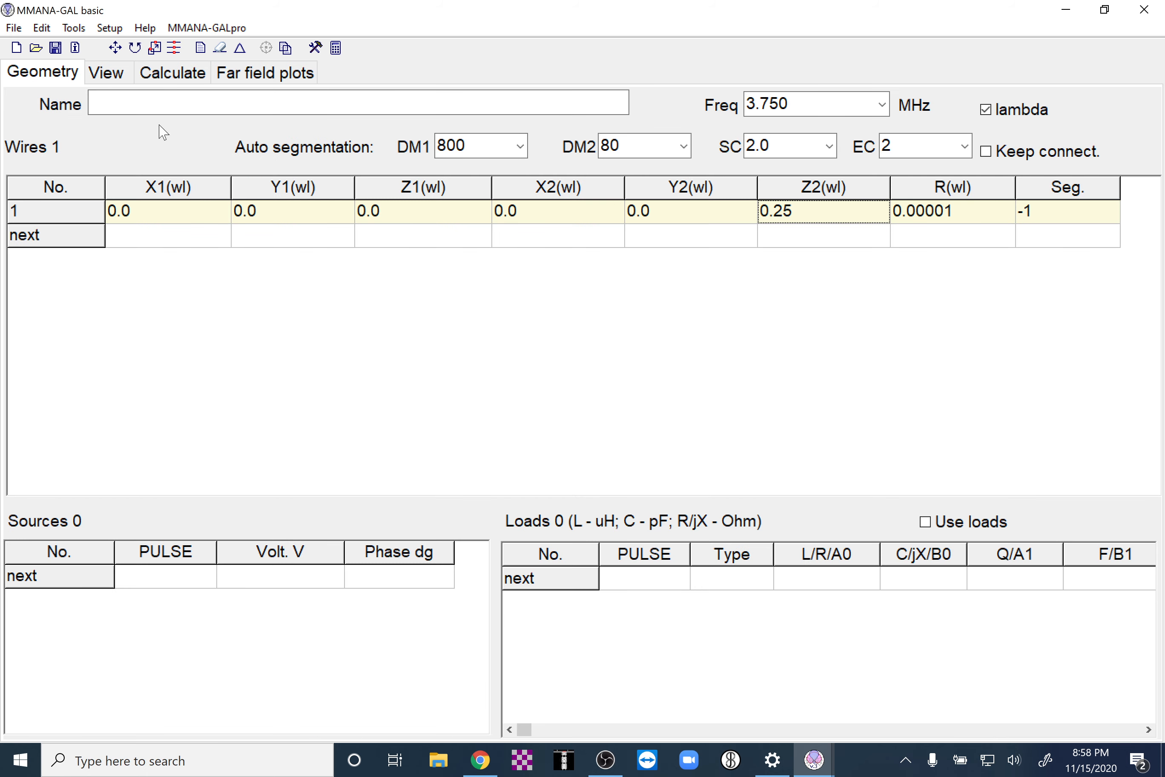
click(108, 74)
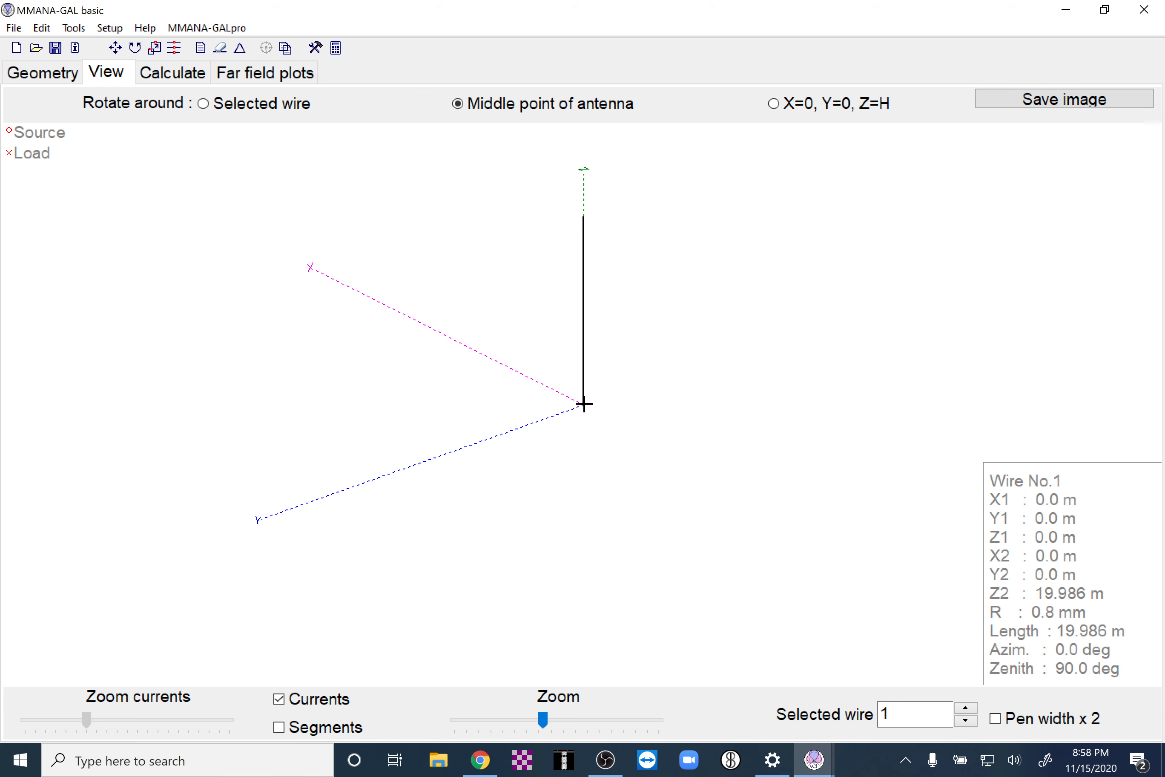
- Add a source at pulse w1b to feed the vertical at its base, and check it in the antenna view
click(51, 73)
click(173, 576)
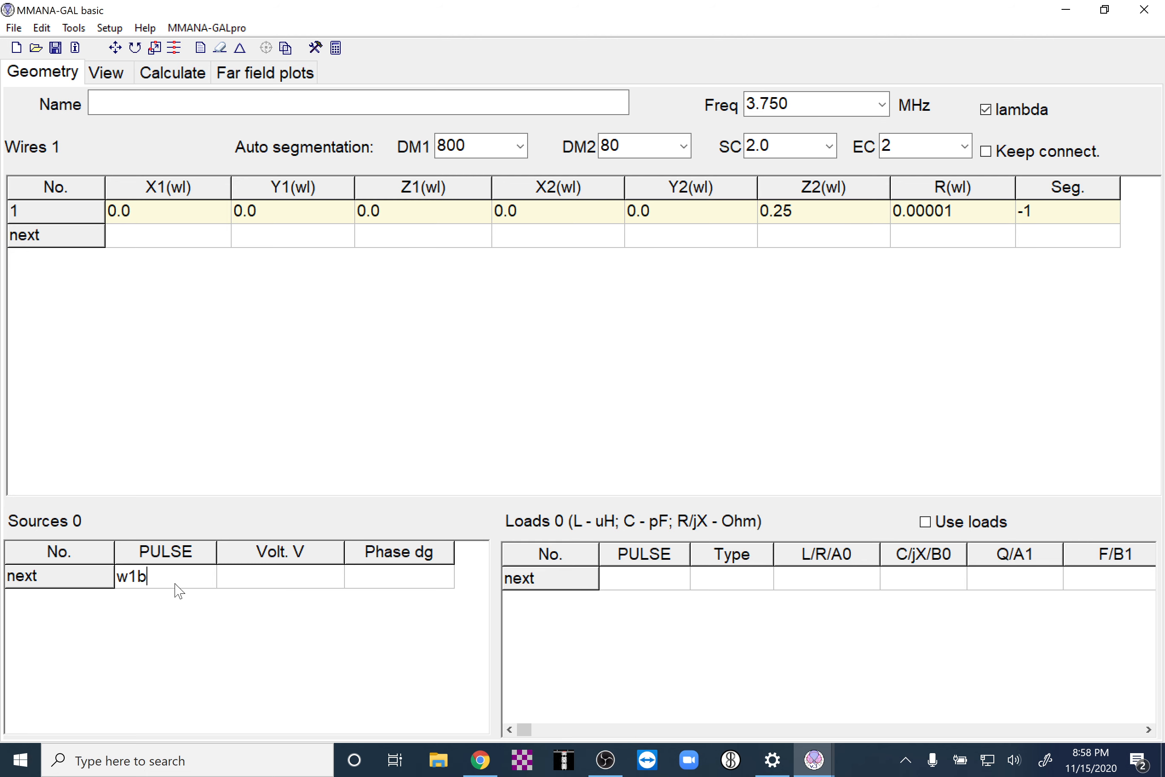
text(w1b)
key(Return)
click(107, 74)
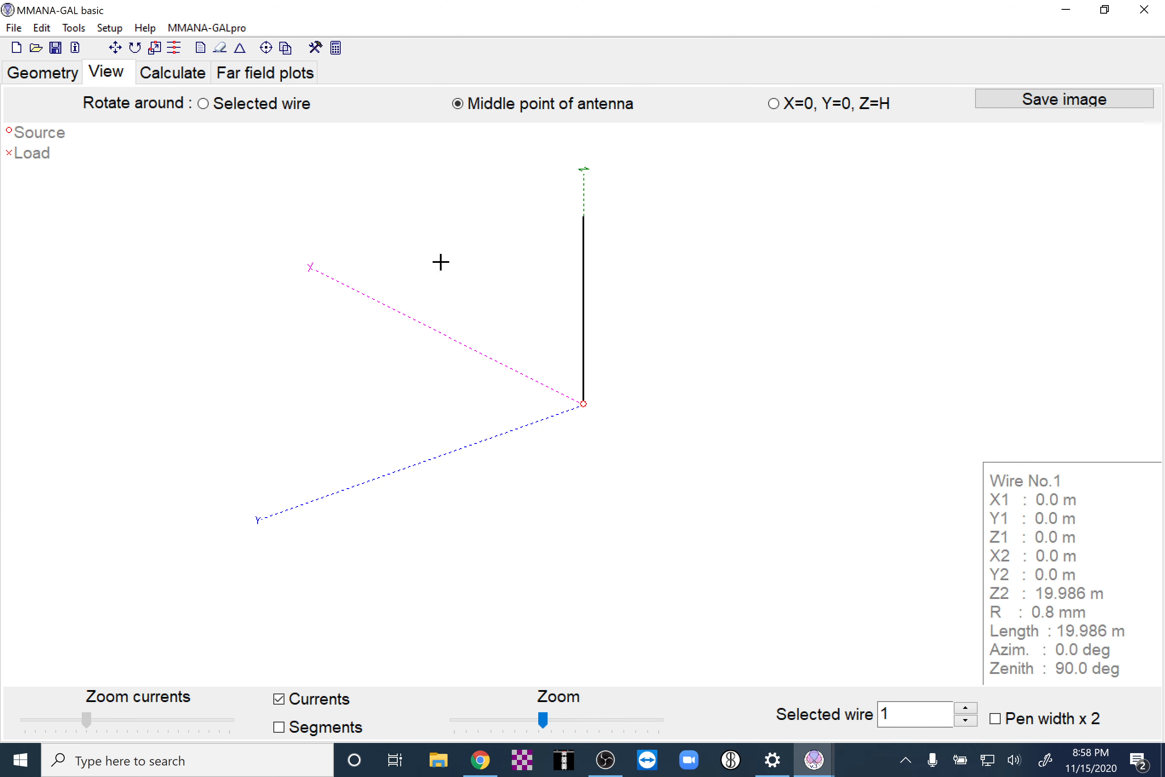
- Set the vertical's added height to 0 m for the real-ground calculation
click(167, 79)
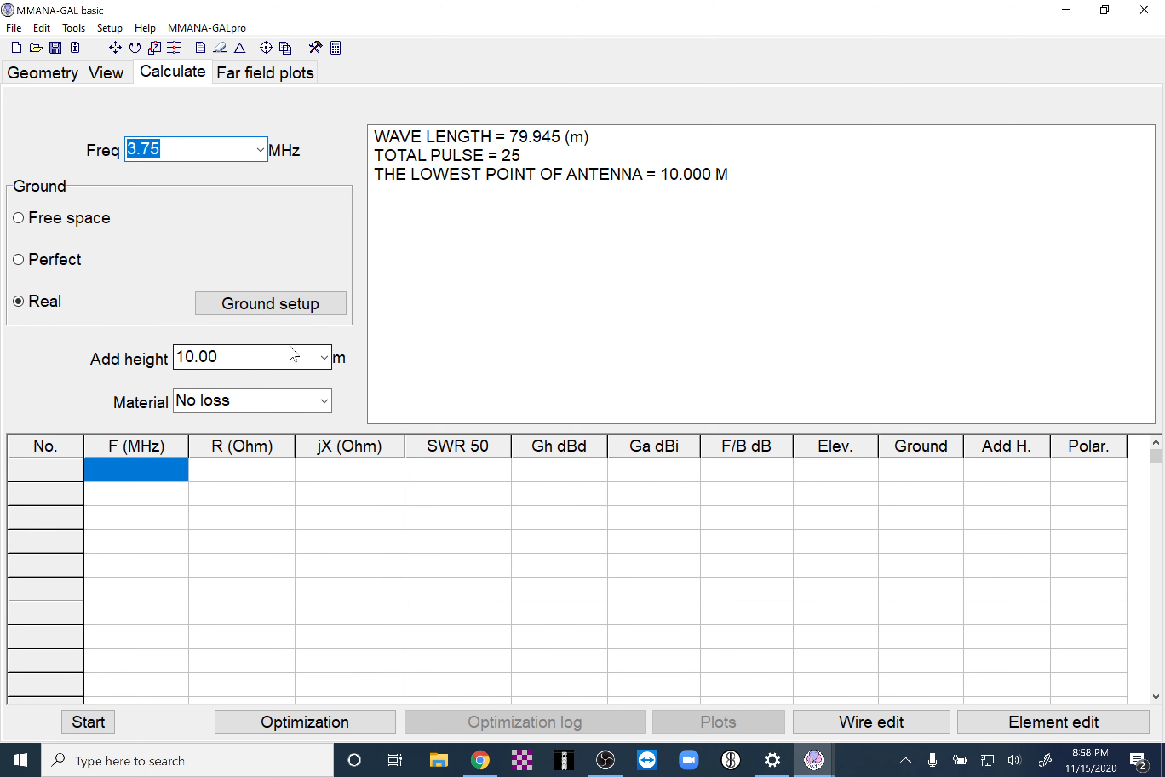
click(324, 357)
click(215, 9)
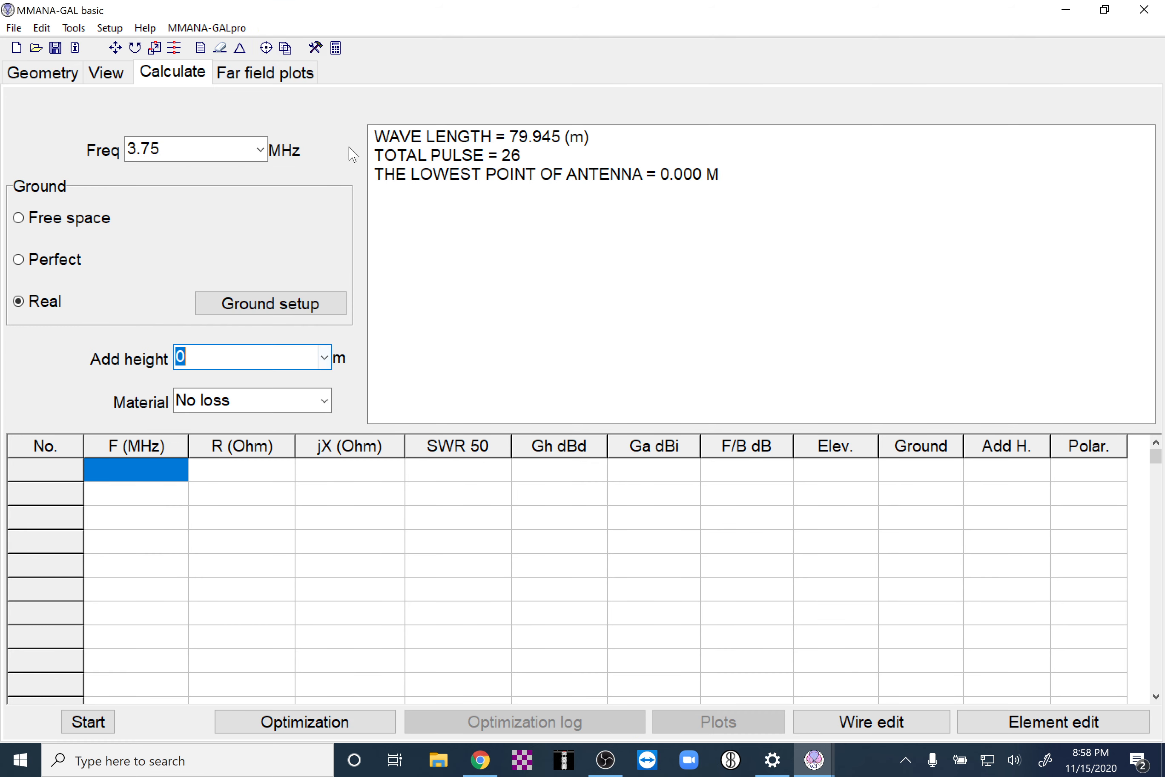
- Calculate the vertical over real ground, and recalculate it with the radial boundary option turned off in the real ground setup
click(92, 722)
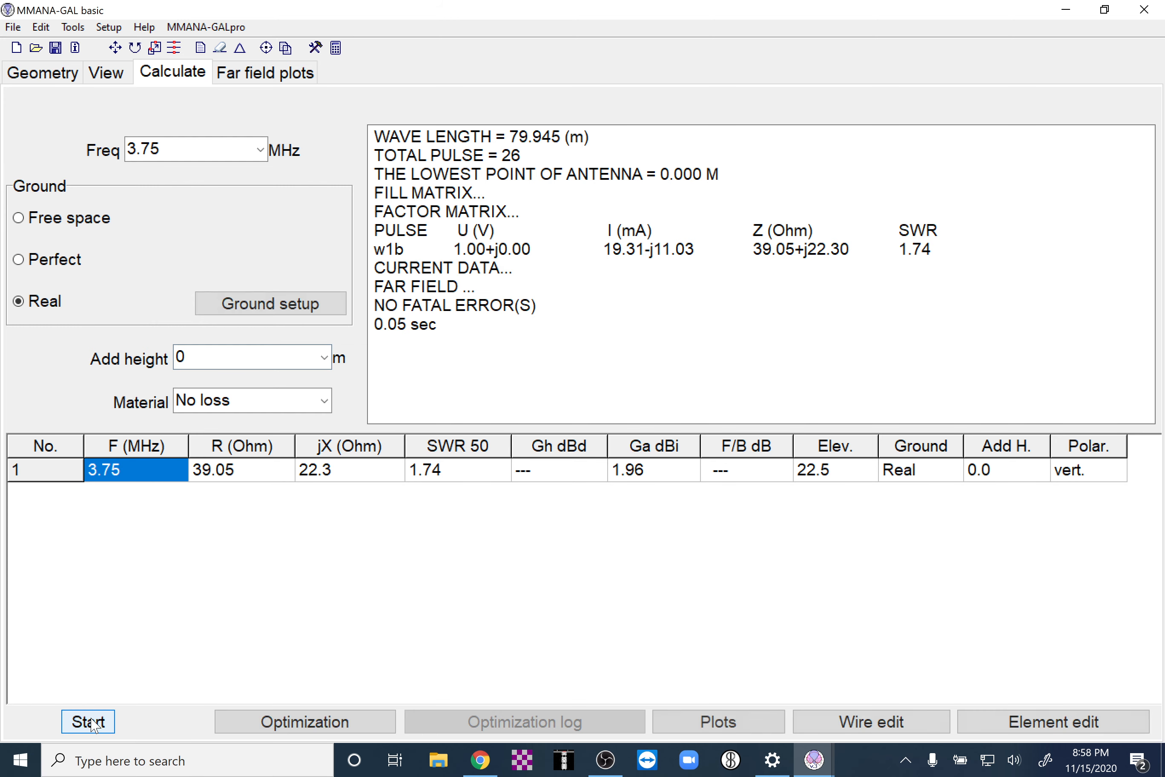
click(271, 304)
click(461, 459)
click(530, 549)
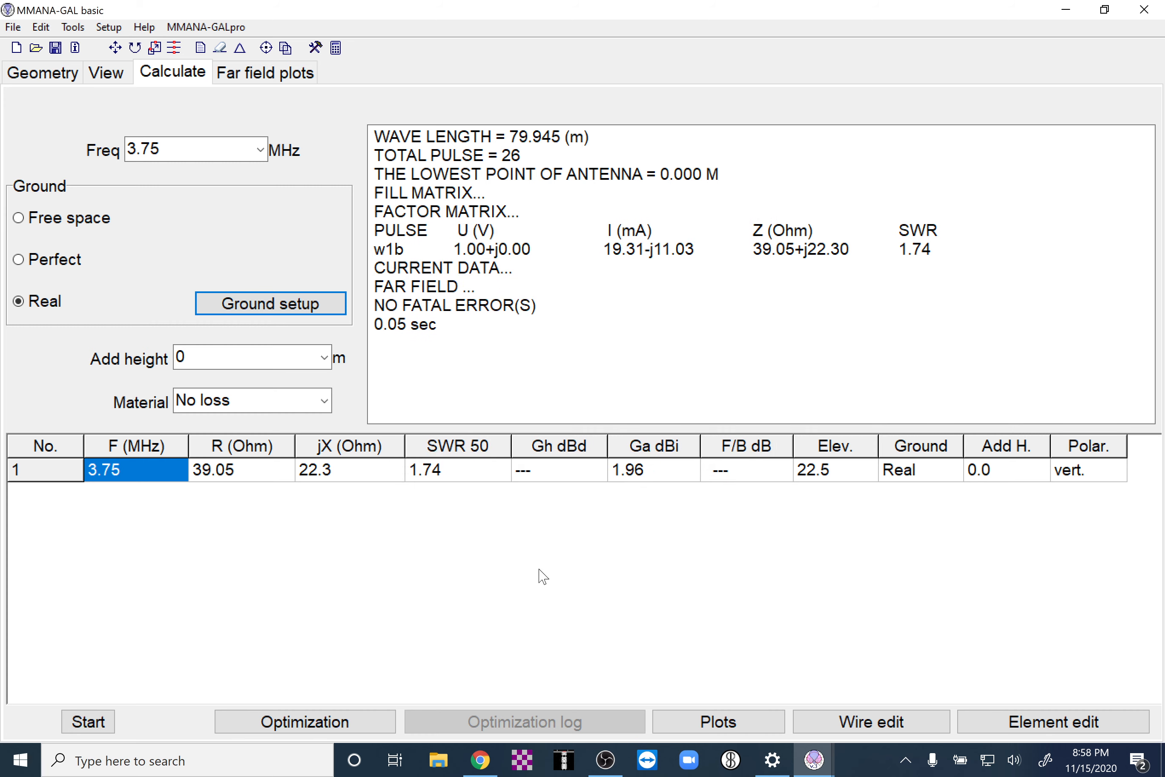
click(100, 723)
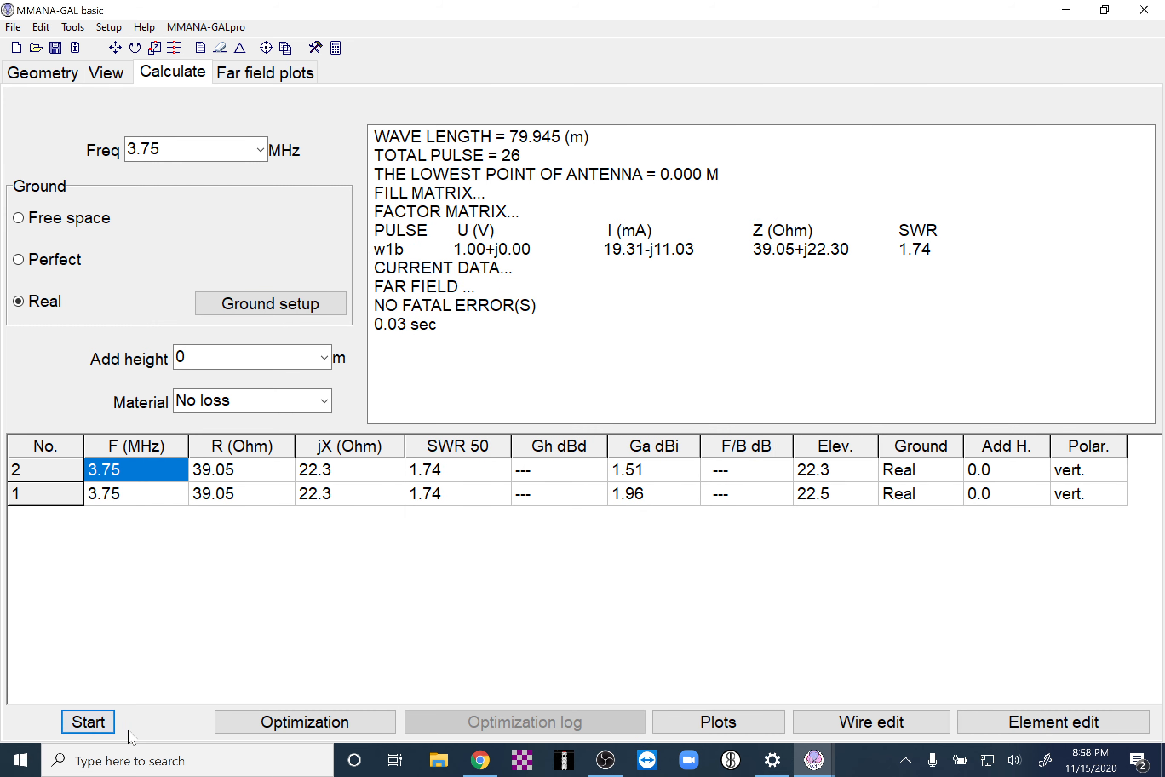
- Re-enable the radial boundary with its additional wire radials in the real ground setup and recalculate the vertical
click(246, 300)
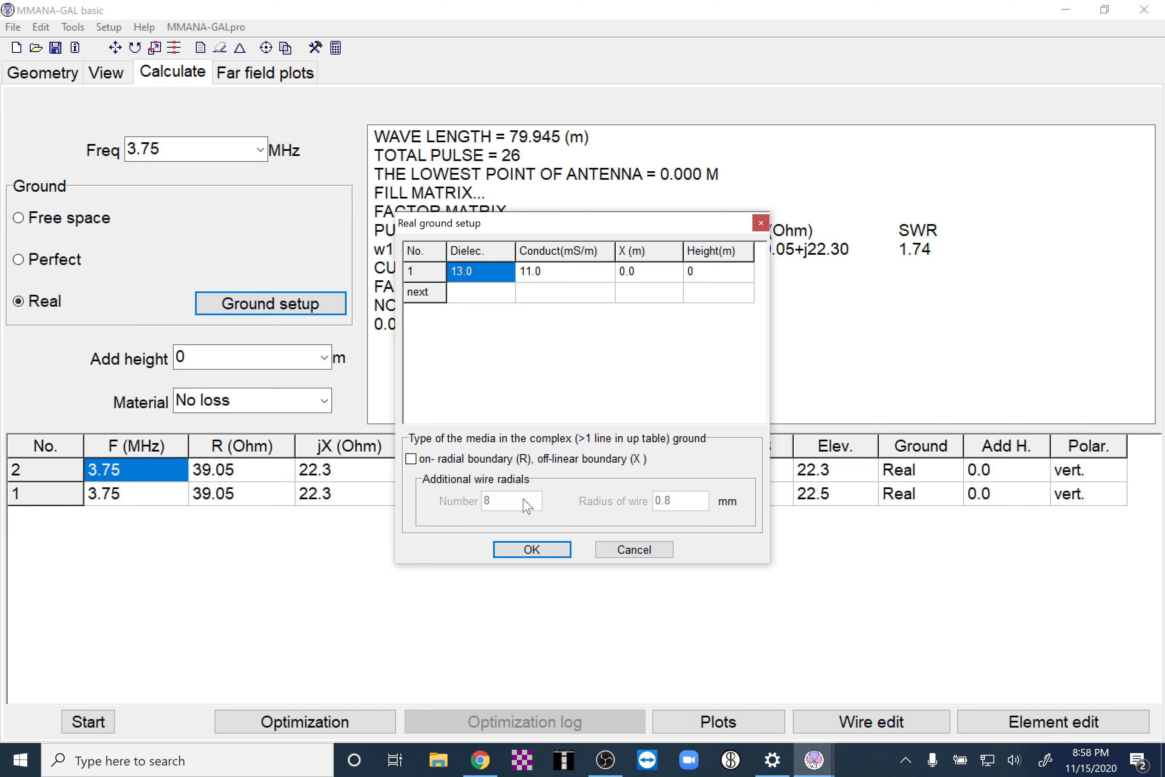
click(411, 459)
click(527, 550)
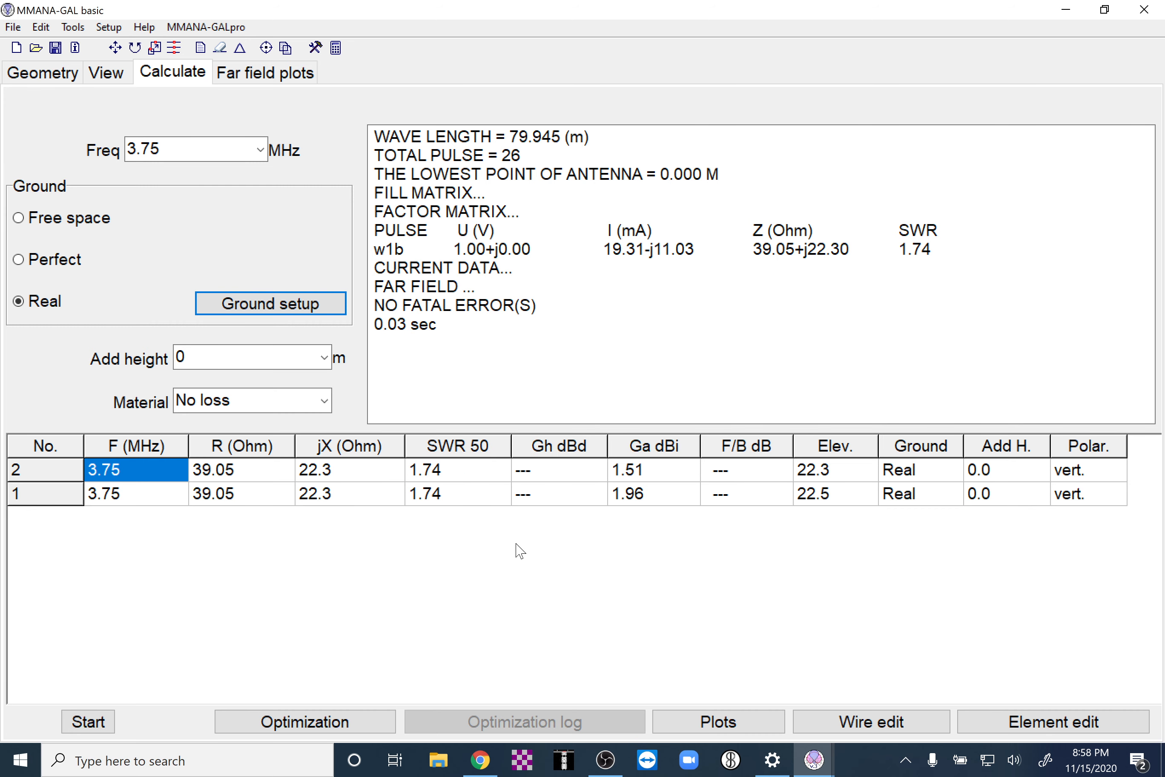
click(80, 724)
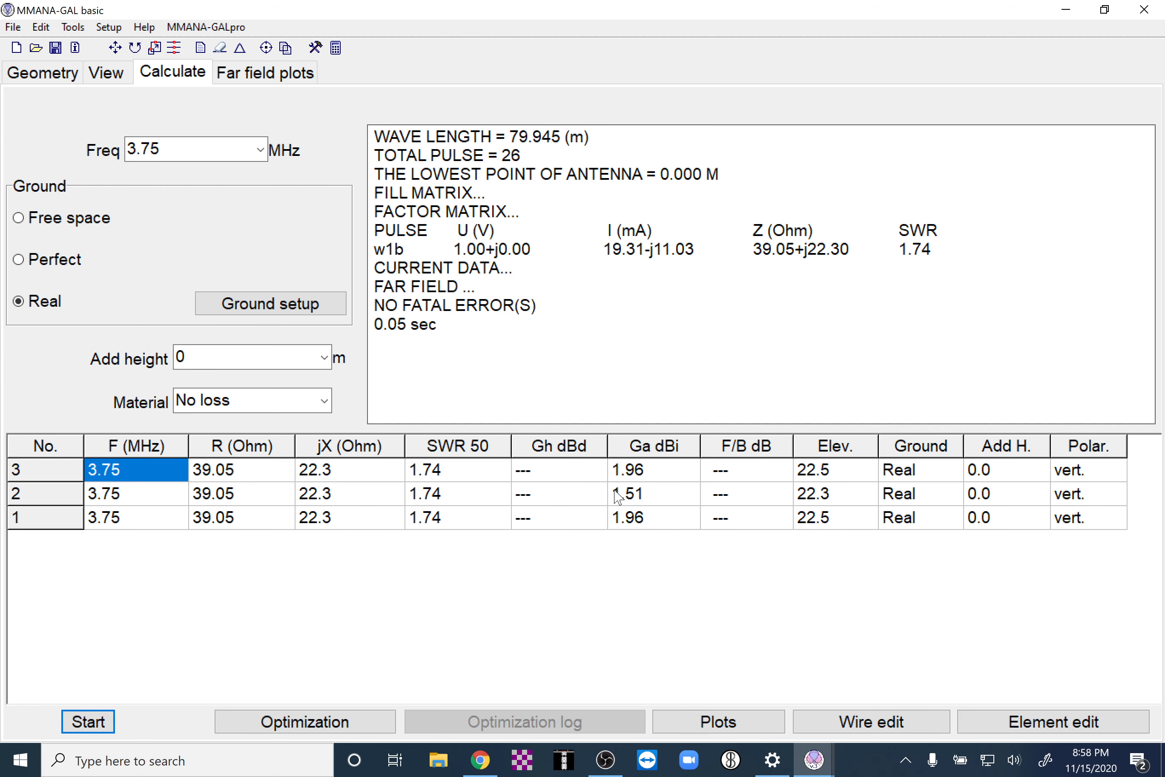
- View the vertical's far-field plots and check the number and wire radius of the radials in the real ground setup
click(265, 73)
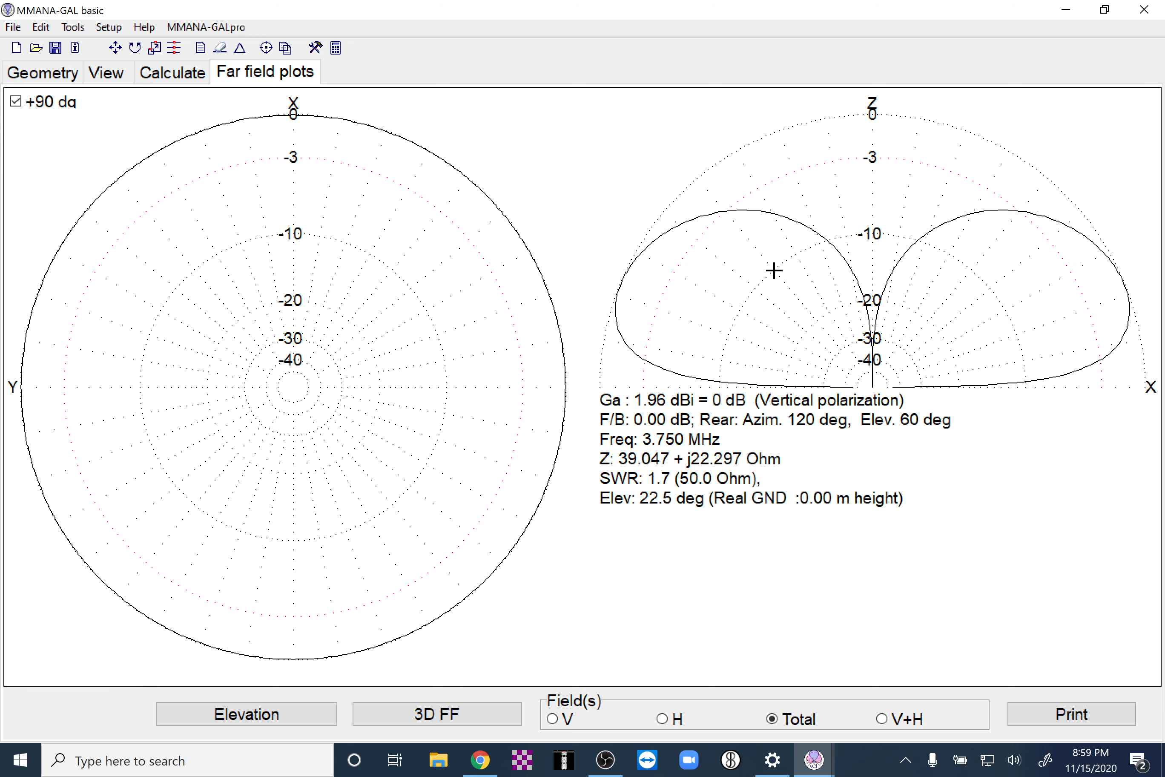
click(177, 76)
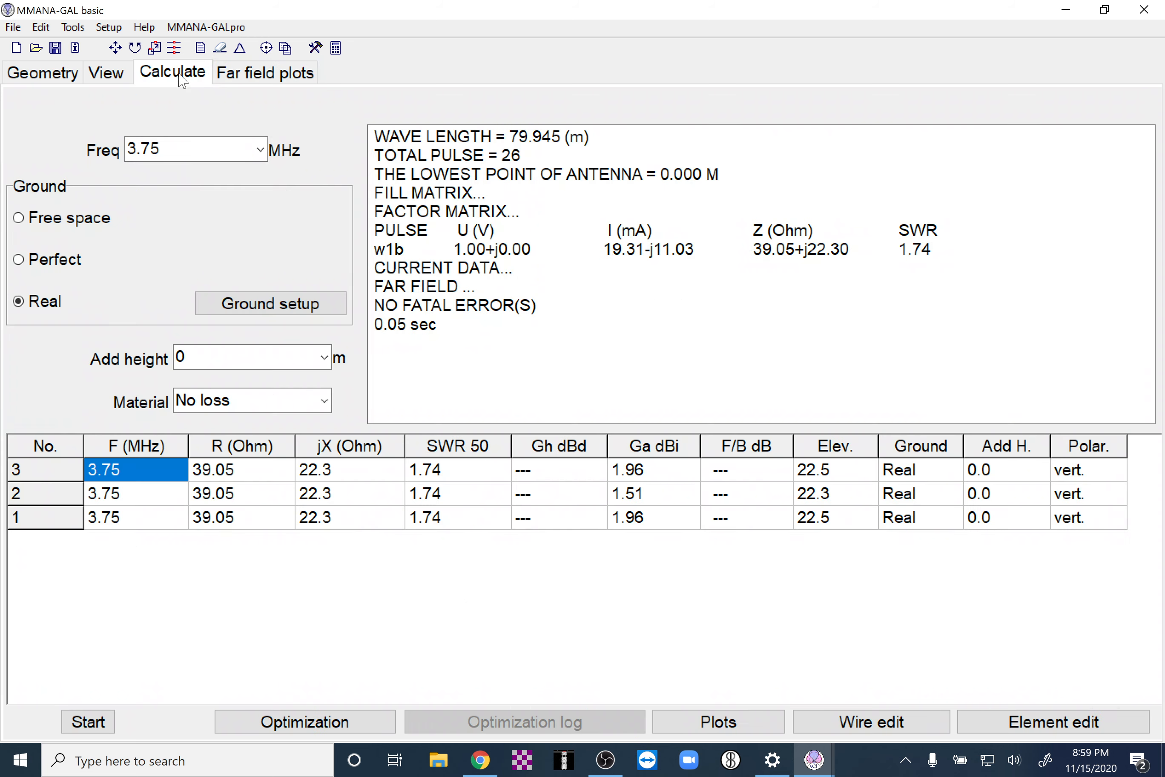
click(315, 315)
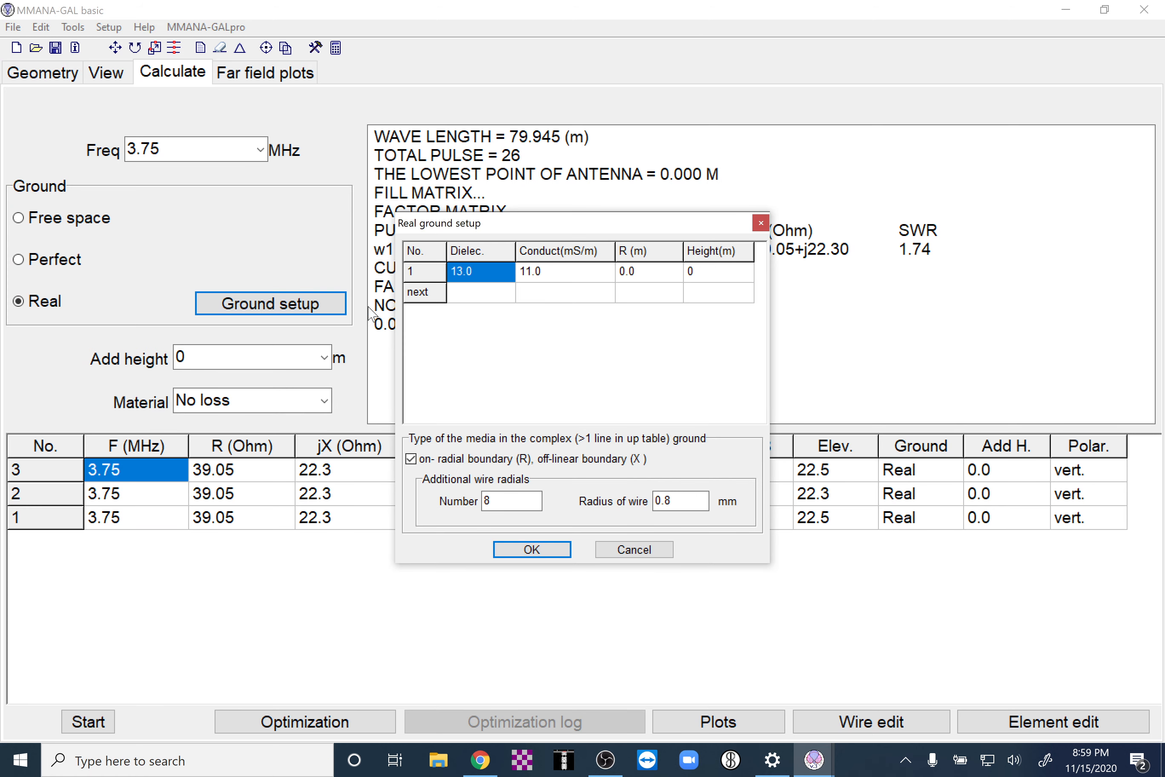
click(532, 550)
- Read the vertical's gain on its elevation plot at low angles, straight up at 90 degrees, and near 23 degrees
click(284, 75)
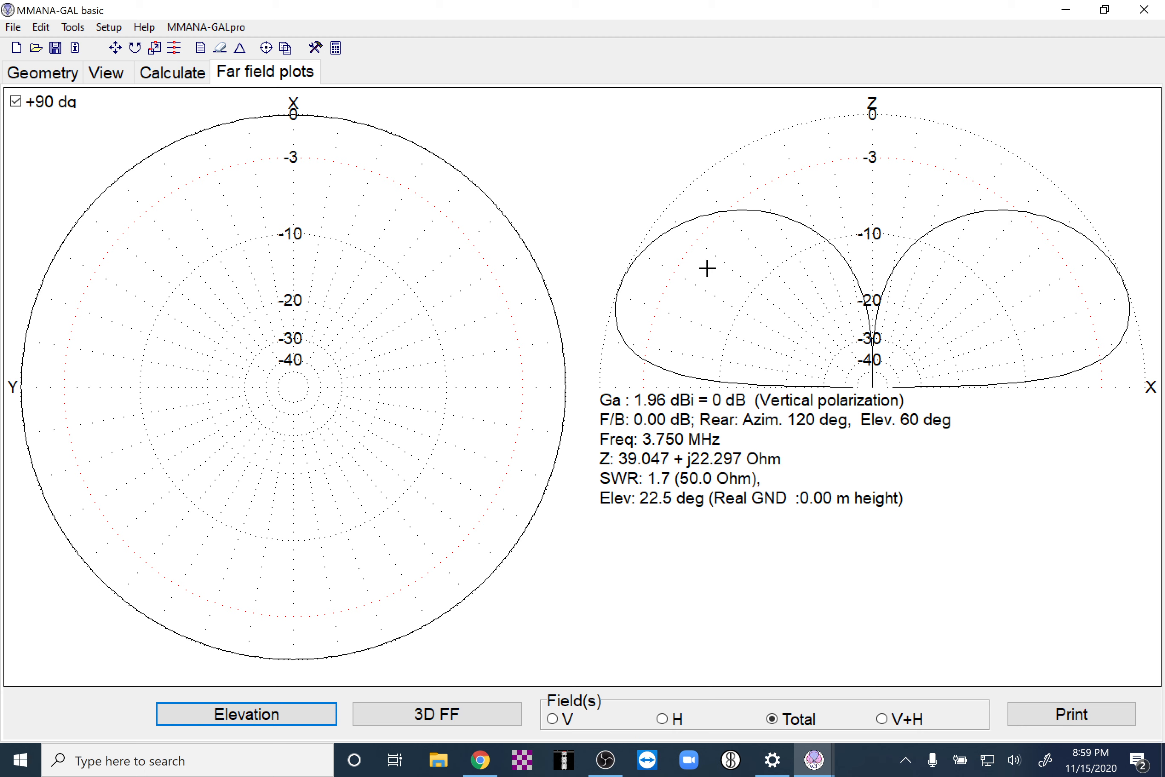
click(973, 338)
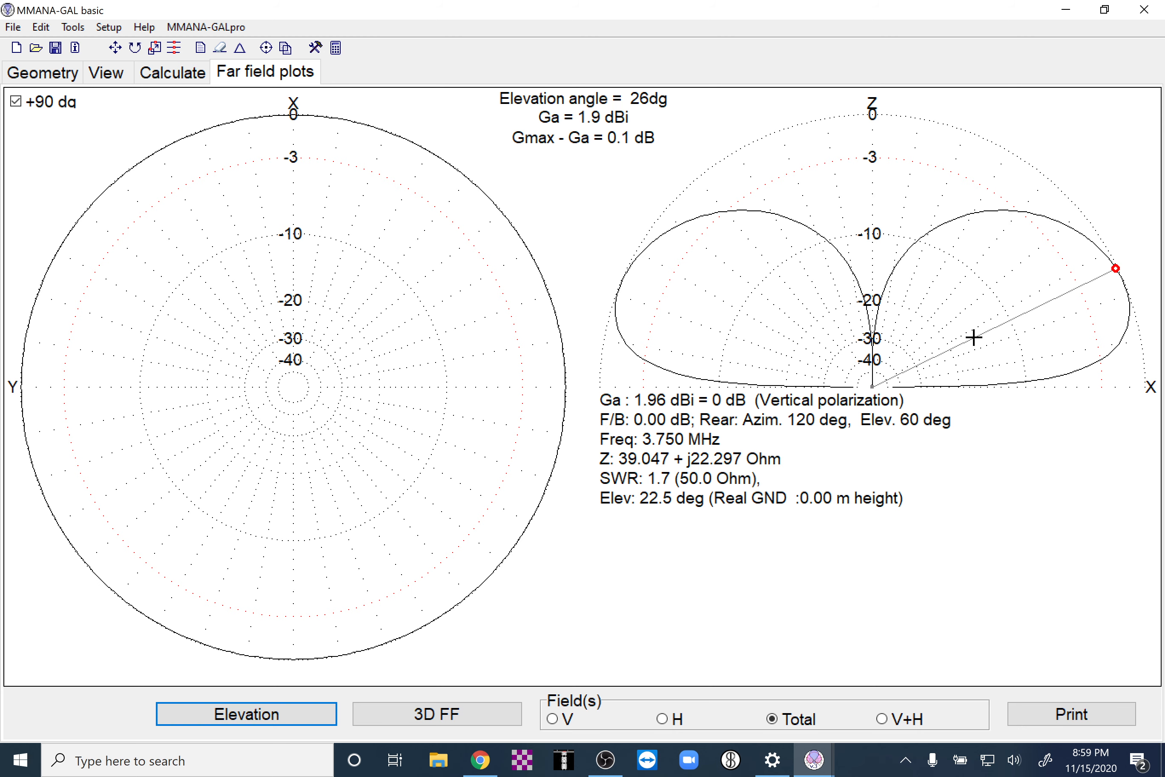
mouse_move(974, 337)
mouse_down()
mouse_move(990, 355)
mouse_move(971, 327)
mouse_up()
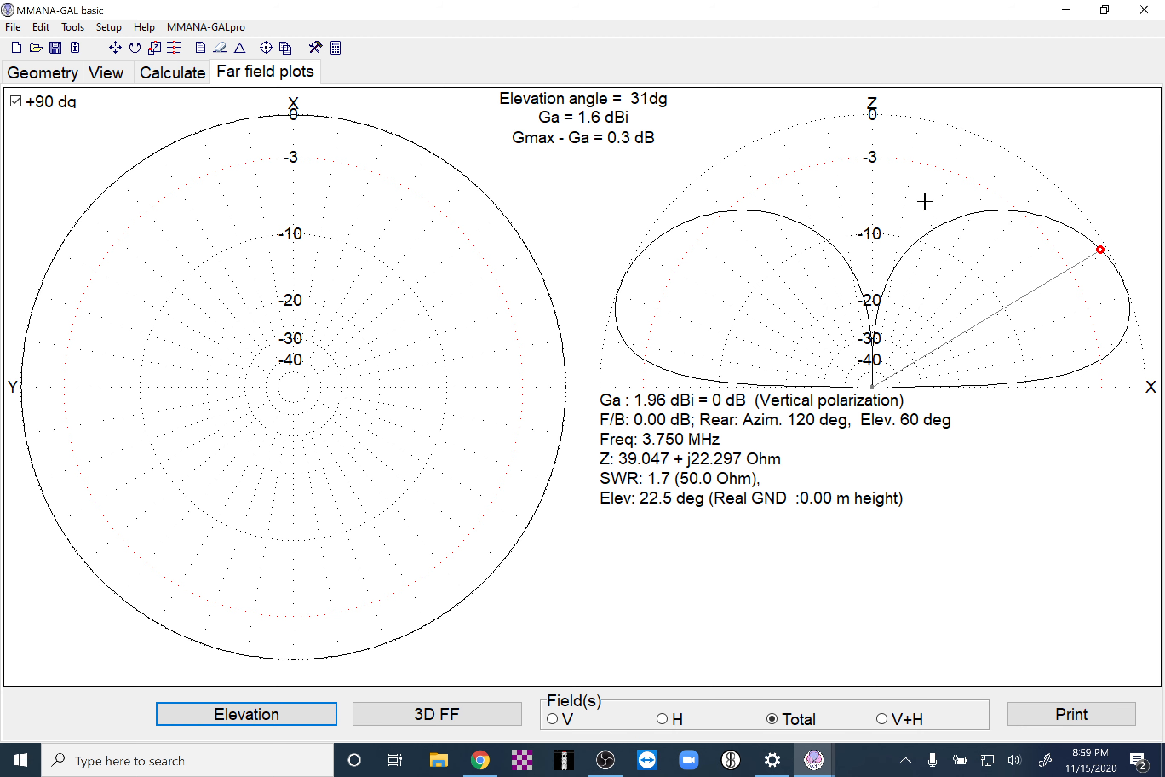
mouse_move(1057, 229)
mouse_down()
mouse_move(999, 255)
mouse_move(931, 239)
mouse_move(872, 202)
mouse_up()
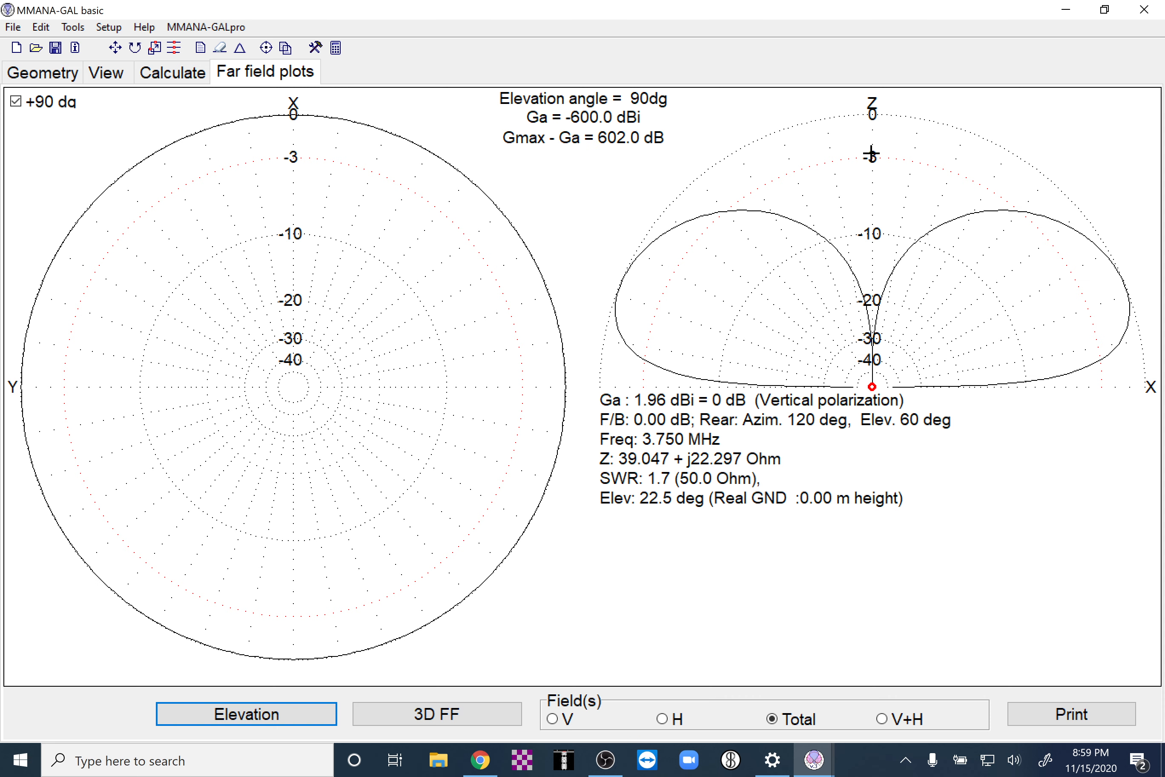
mouse_move(869, 114)
mouse_down()
mouse_move(822, 109)
mouse_move(916, 107)
mouse_move(1087, 231)
mouse_move(1121, 315)
mouse_move(1098, 269)
mouse_move(1101, 287)
mouse_up()
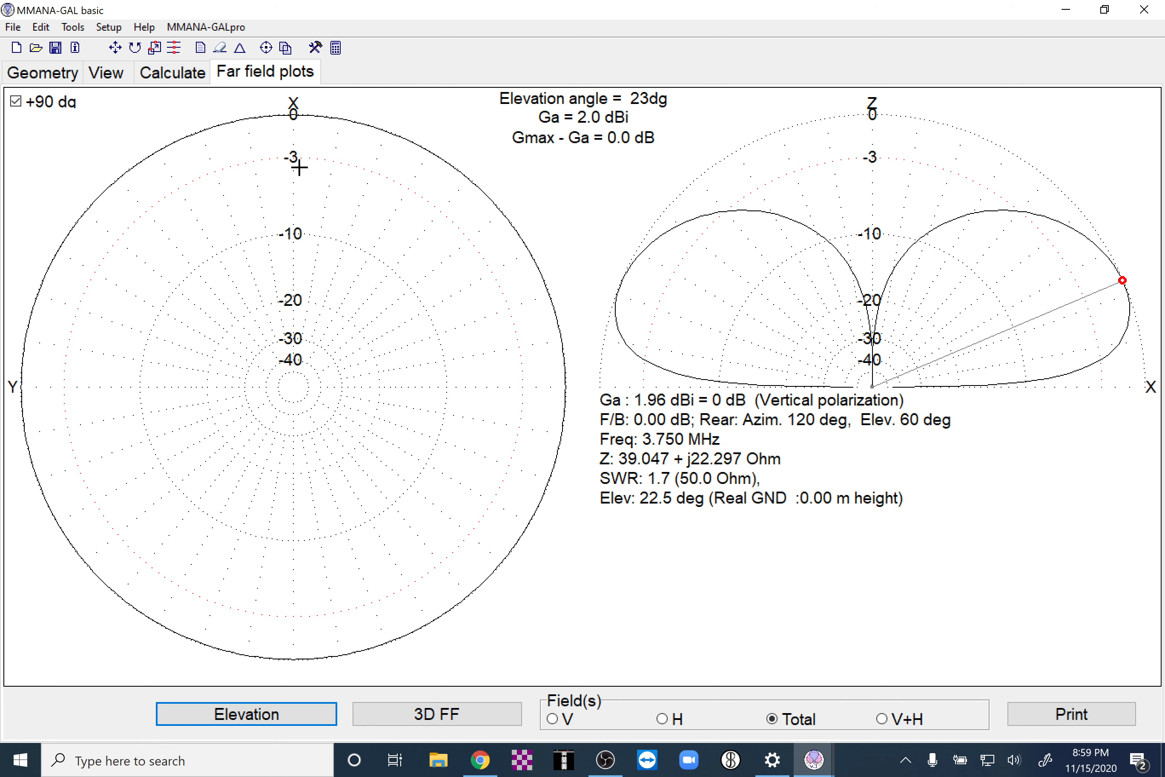
- Switch to the dipole model's window and review its geometry and calculation results
click(153, 80)
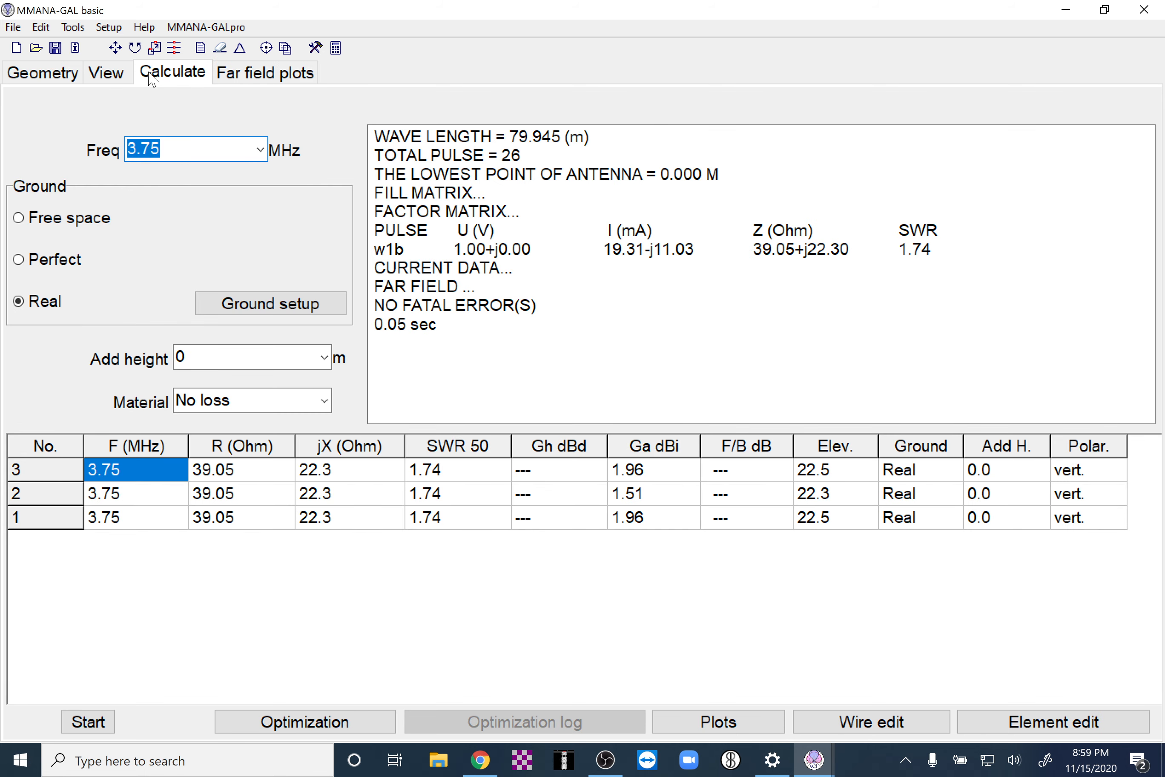
mouse_move(813, 760)
click(700, 589)
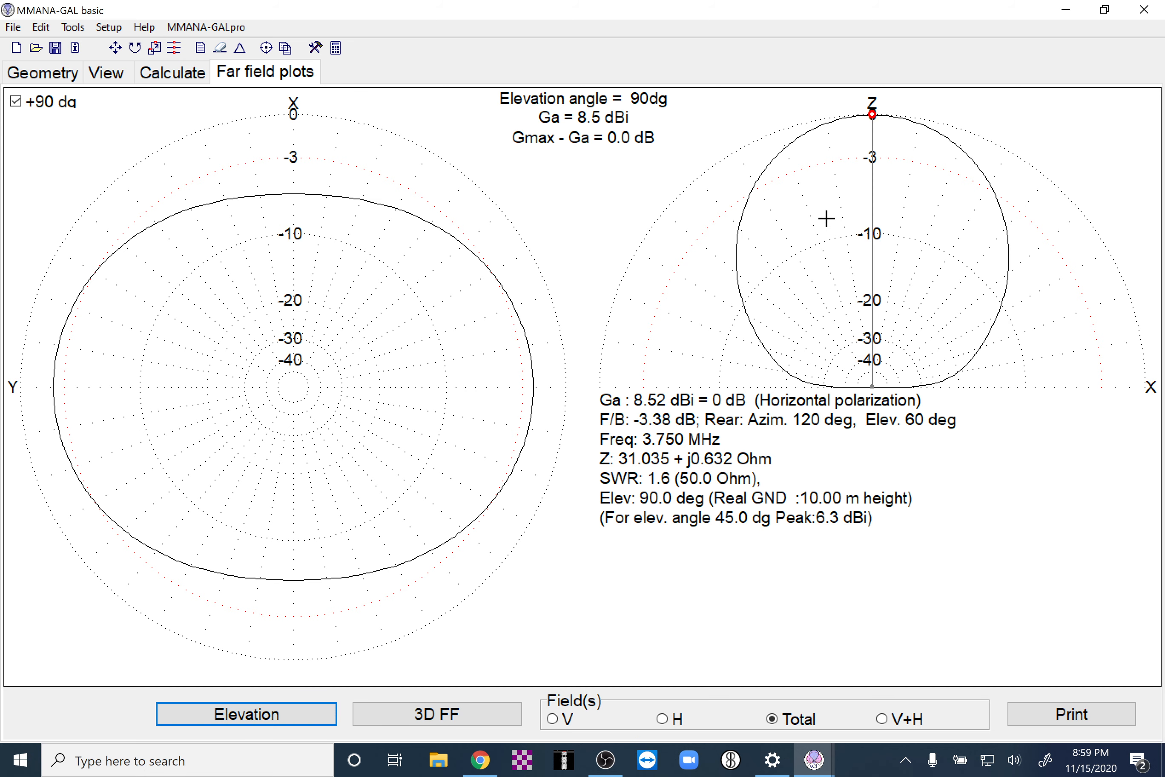
click(44, 76)
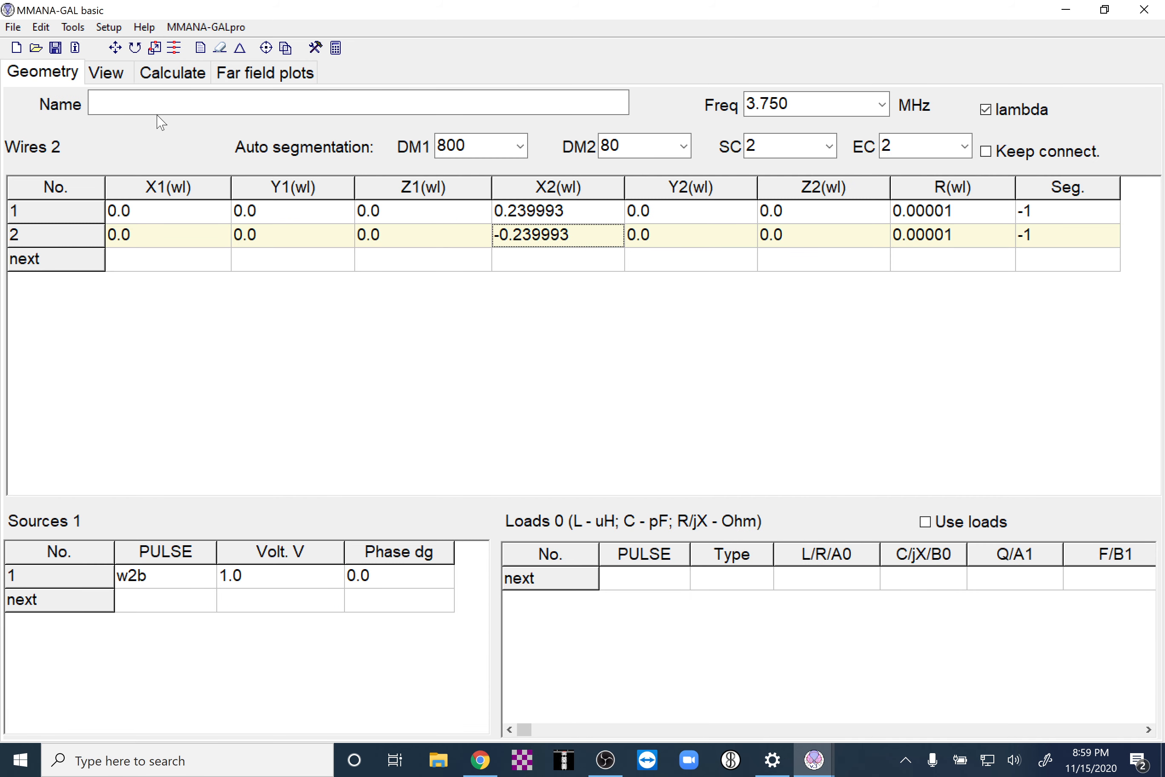
click(164, 79)
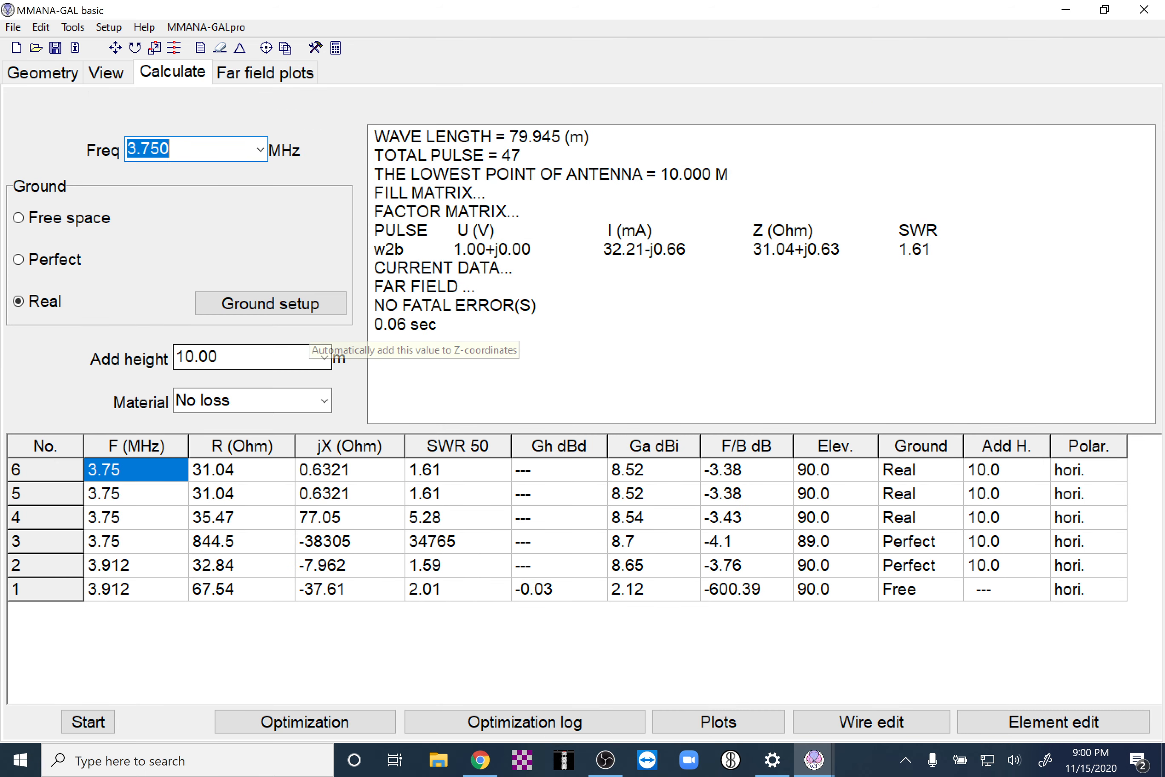
- Read the dipole's gain on its elevation far-field plot at 90 degrees elevation
click(266, 74)
drag(850, 157, 870, 157)
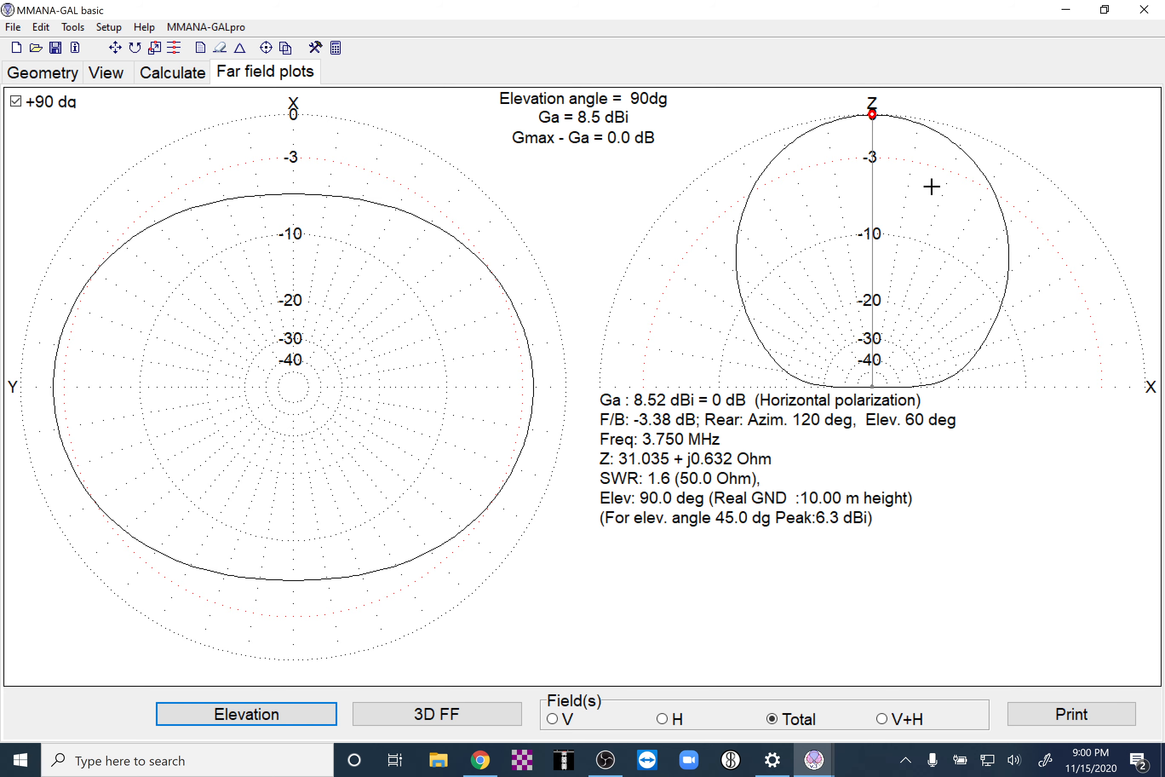
mouse_move(931, 186)
mouse_down()
mouse_move(993, 268)
mouse_move(1004, 363)
mouse_move(894, 187)
mouse_move(870, 184)
mouse_up()
- Arrange the dipole and vertical windows beside each other with both far-field plots showing for comparison
drag(748, 7, 21, 130)
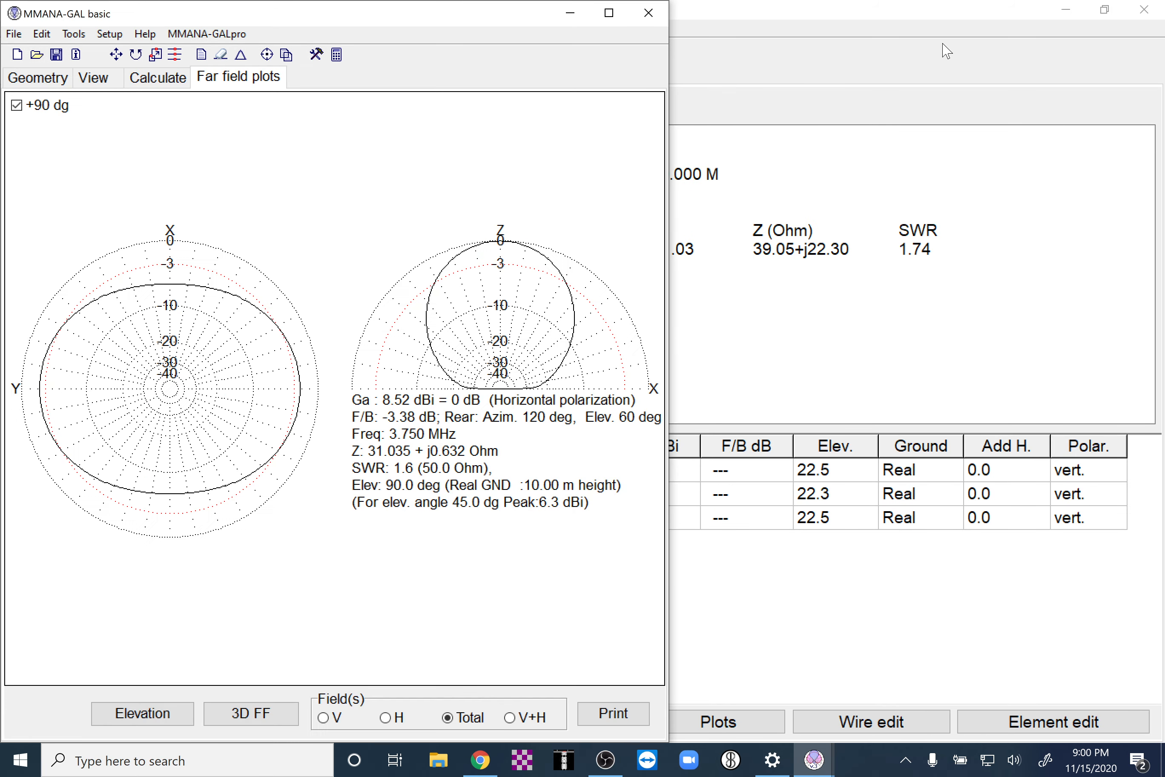
click(910, 59)
drag(781, 8, 1162, 72)
click(805, 79)
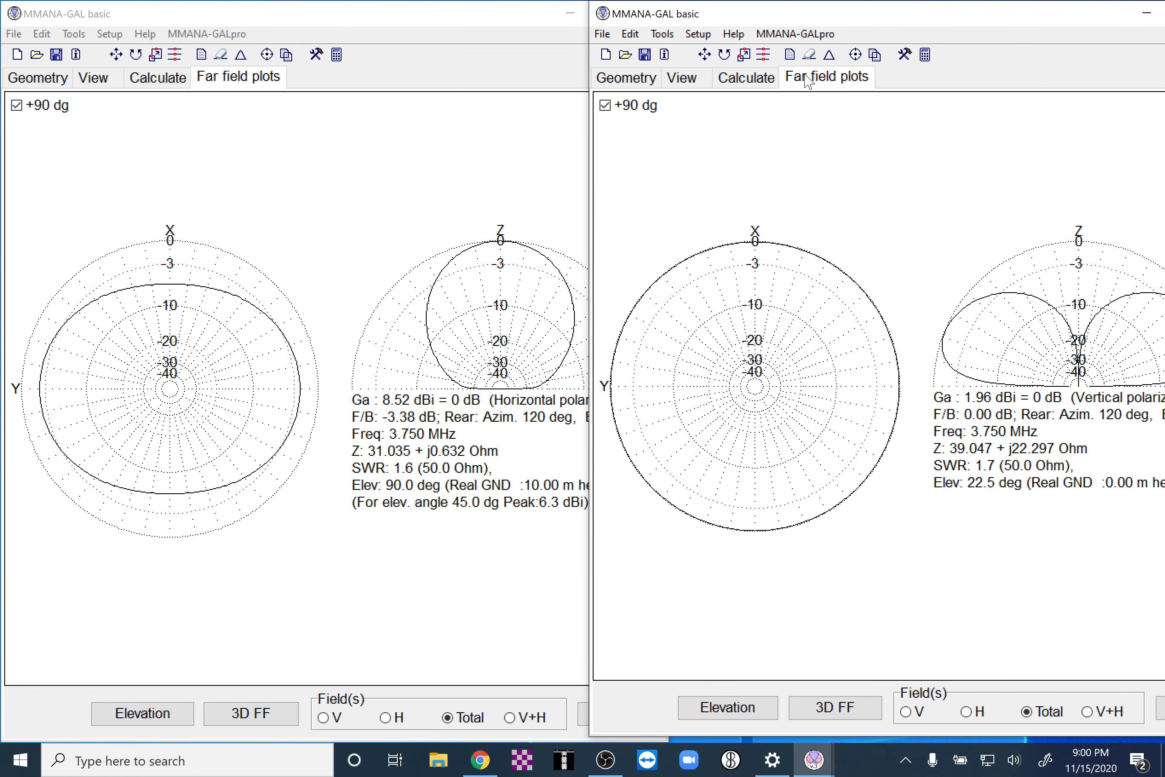
drag(476, 22, 279, 74)
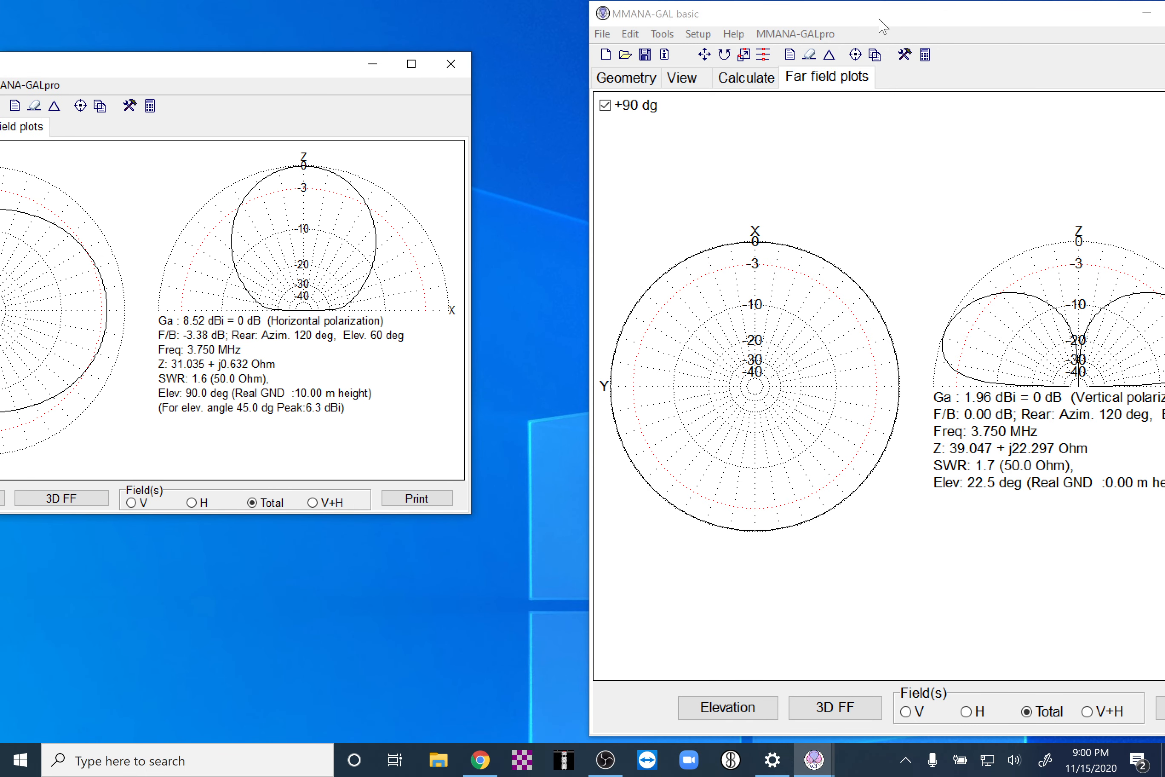
drag(878, 21, 795, 81)
drag(286, 74, 625, 77)
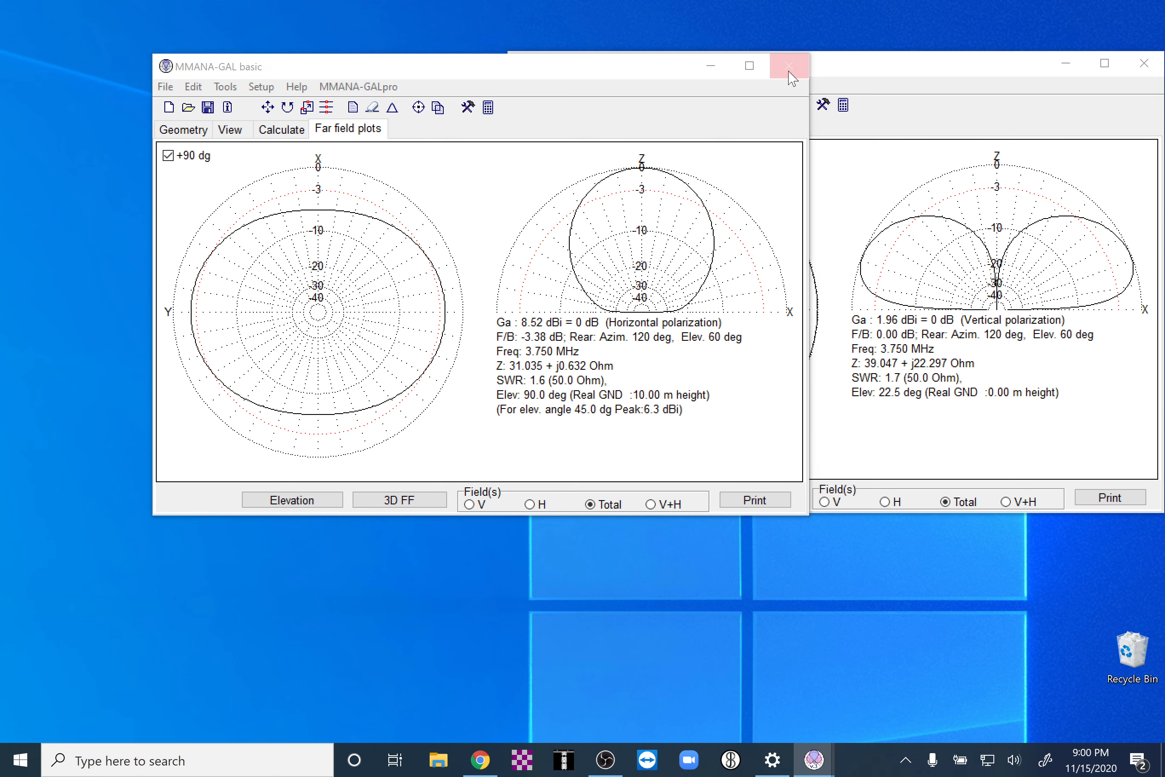
- Close the dipole model's window and the vertical model's window
click(786, 73)
click(589, 435)
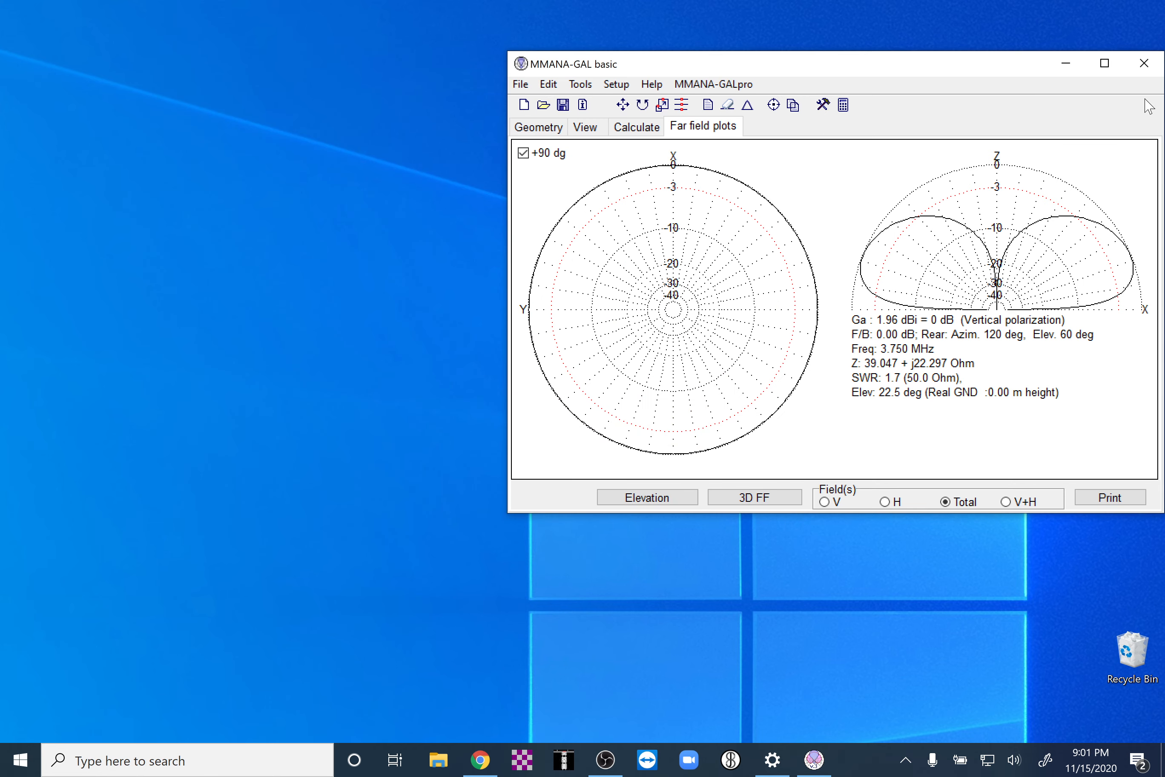
click(1143, 63)
click(589, 435)
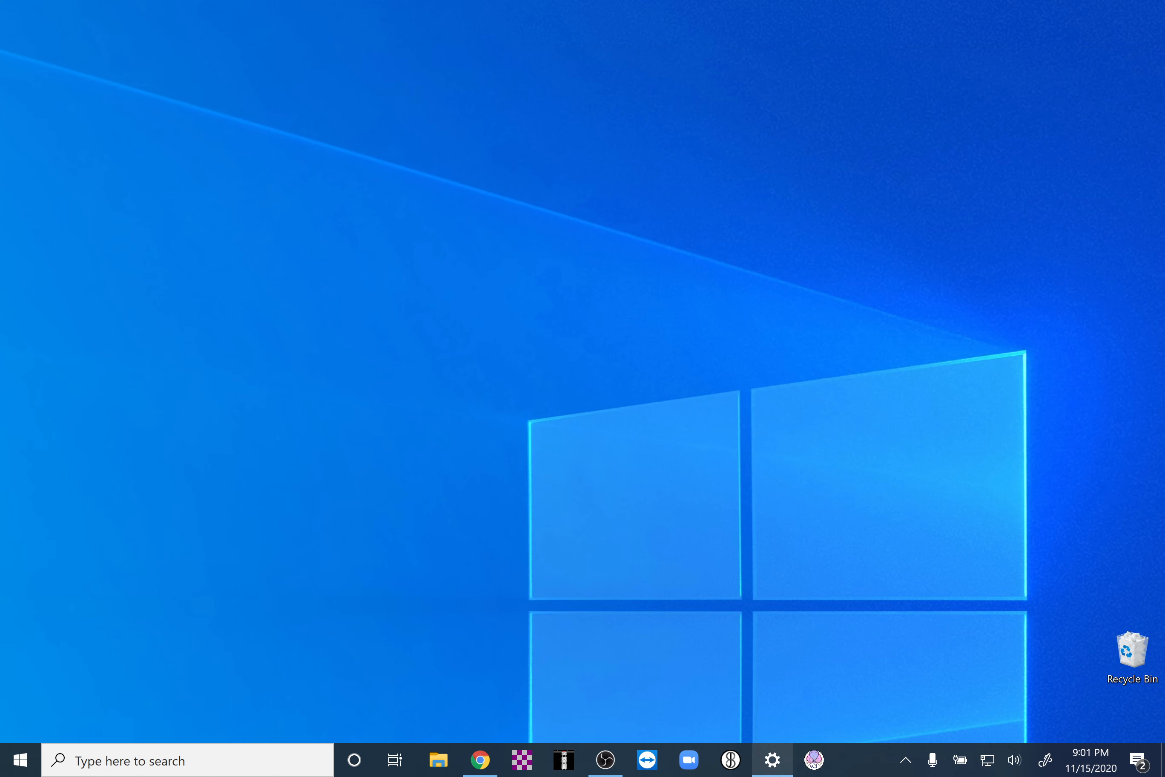
click(615, 769)
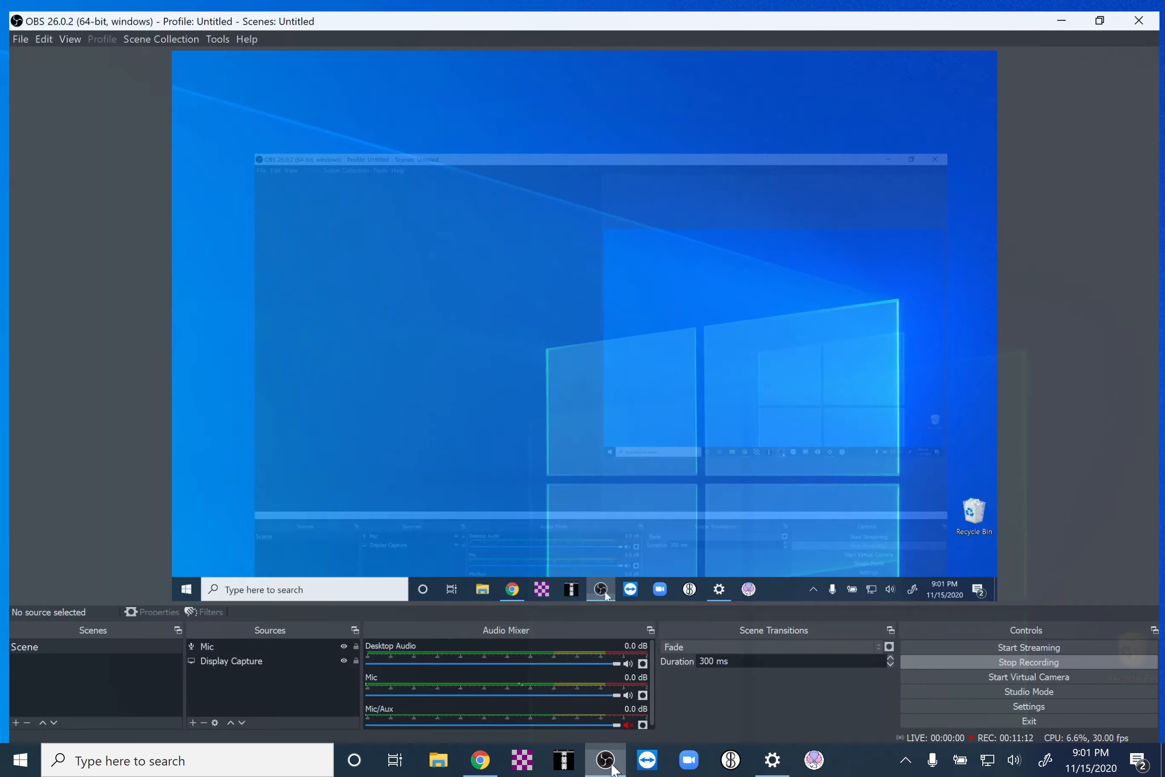